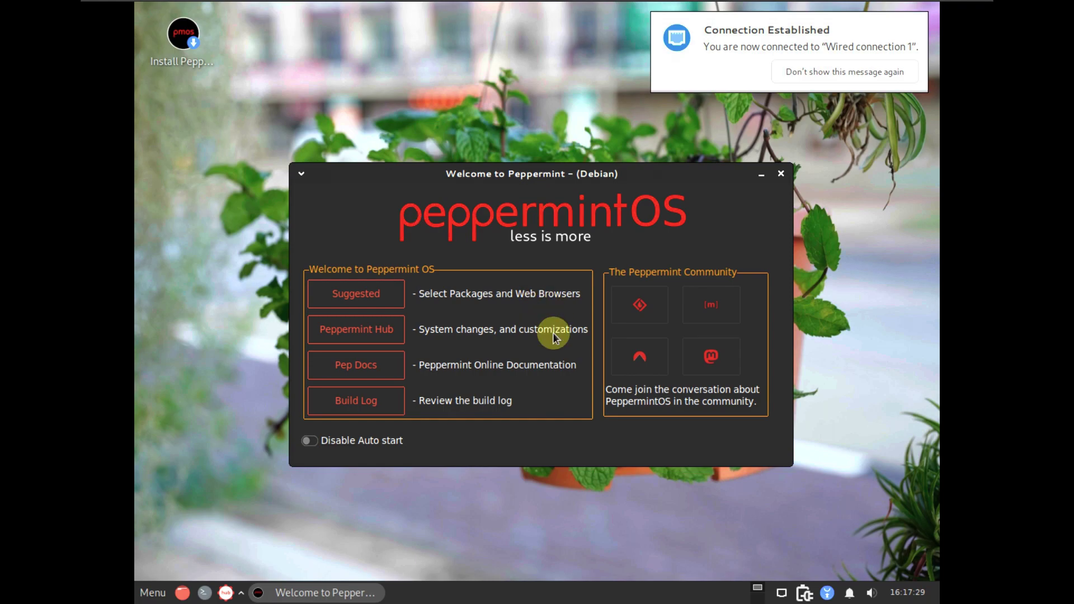
Step: Switch the virtual machine's guest display from stretched to its actual size
{"action": "mouse_move", "coordinate": [813, 3]}
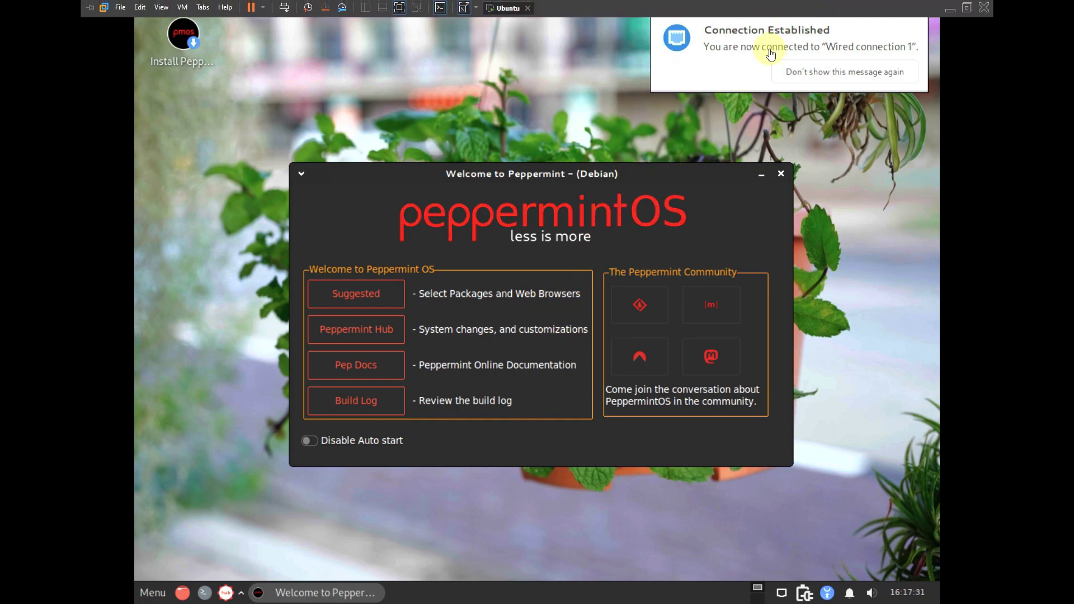
{"action": "left_click", "coordinate": [465, 9]}
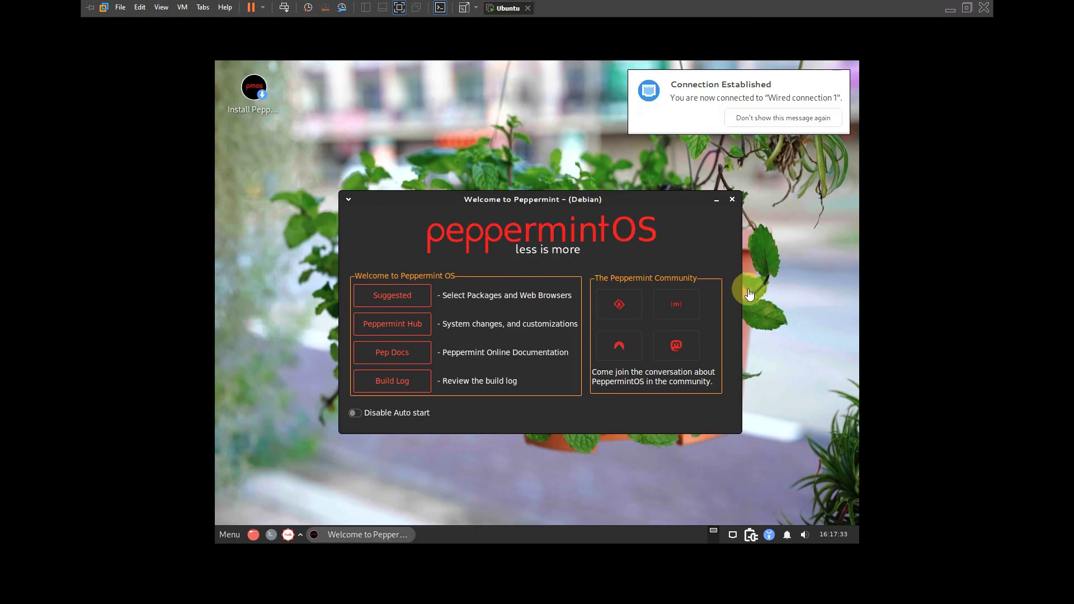
{"action": "left_click", "coordinate": [383, 499]}
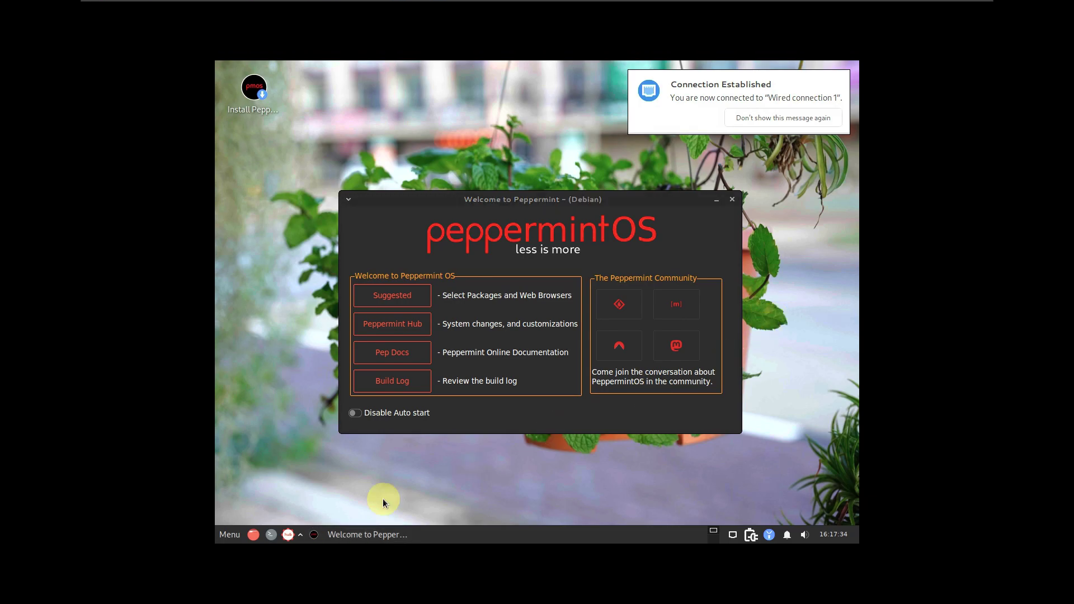
Step: Set the guest display resolution to 1920x1080 in the Display settings and keep the new configuration
{"action": "left_click", "coordinate": [230, 535]}
{"action": "left_click", "coordinate": [271, 442]}
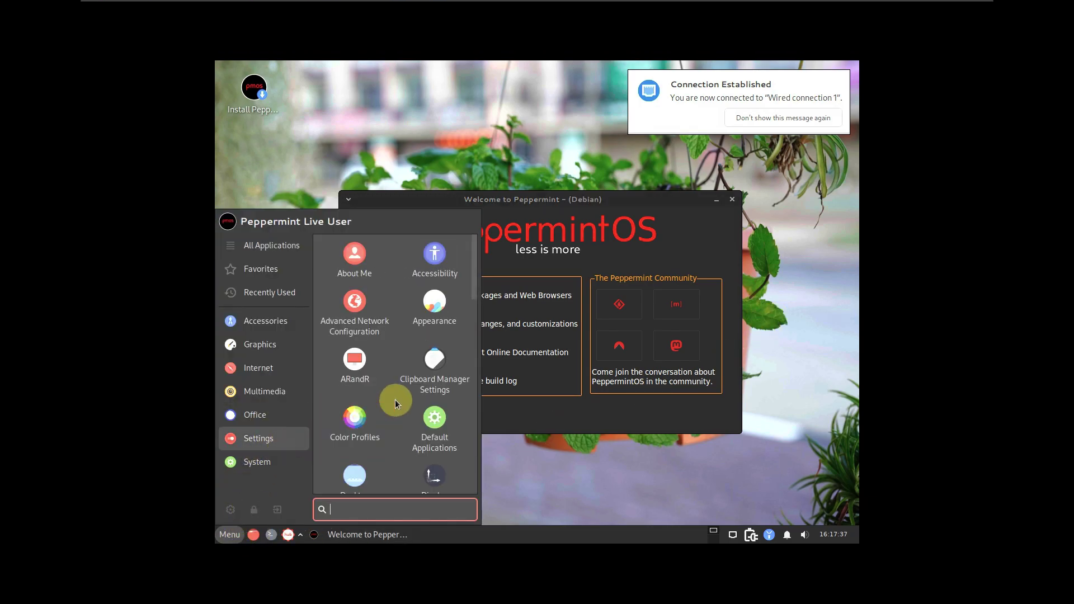
{"action": "scroll", "coordinate": [395, 399], "scroll_direction": "down", "scroll_amount": 3}
{"action": "left_click", "coordinate": [428, 384]}
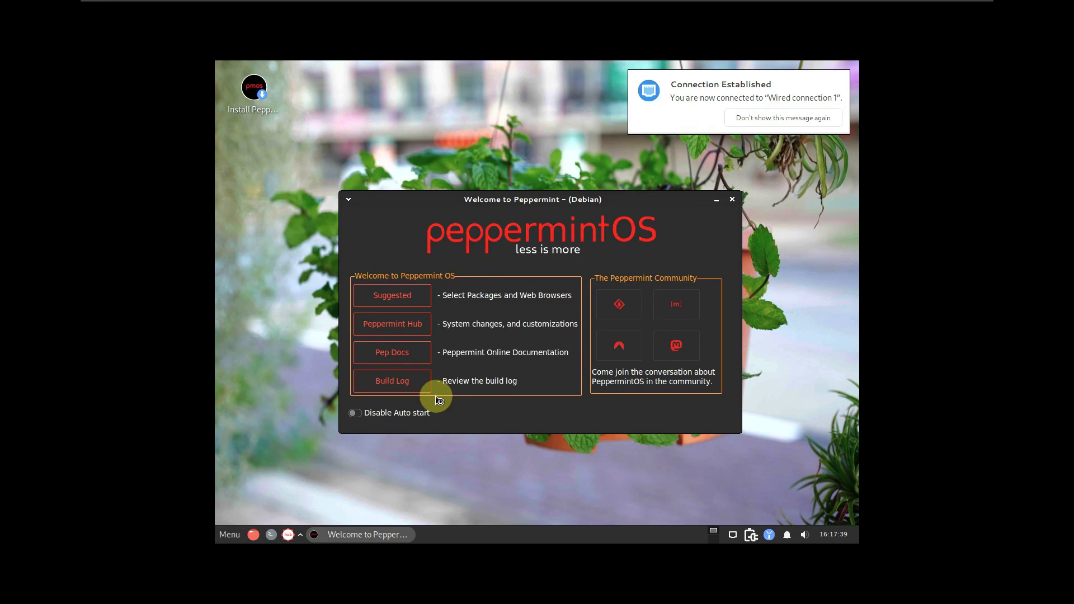
{"action": "left_click", "coordinate": [646, 247]}
{"action": "scroll", "coordinate": [653, 282], "scroll_direction": "up", "scroll_amount": 3}
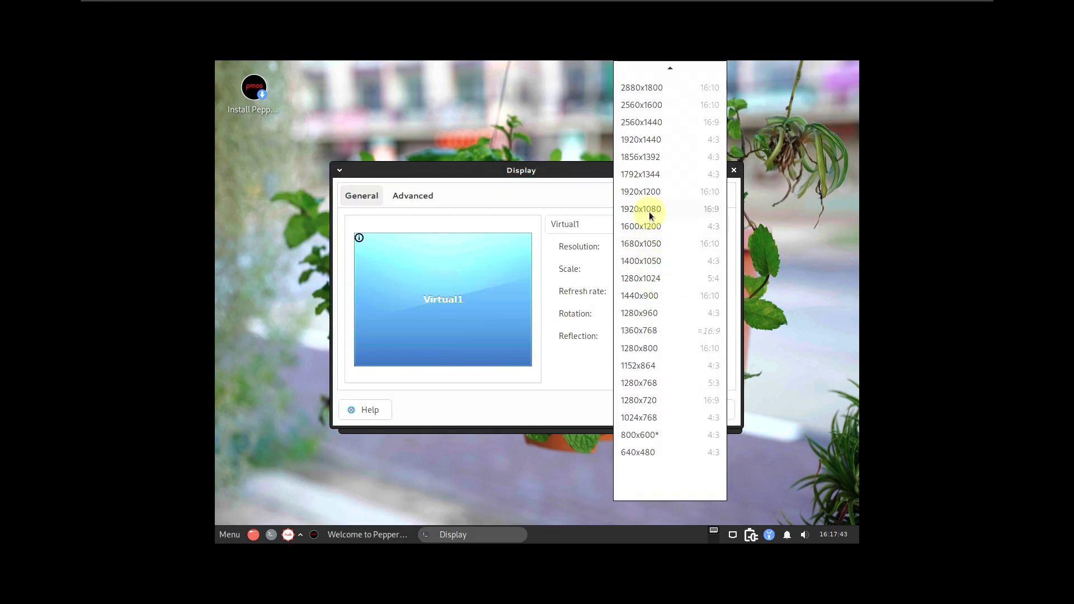
{"action": "left_click", "coordinate": [649, 211]}
{"action": "left_click", "coordinate": [693, 364]}
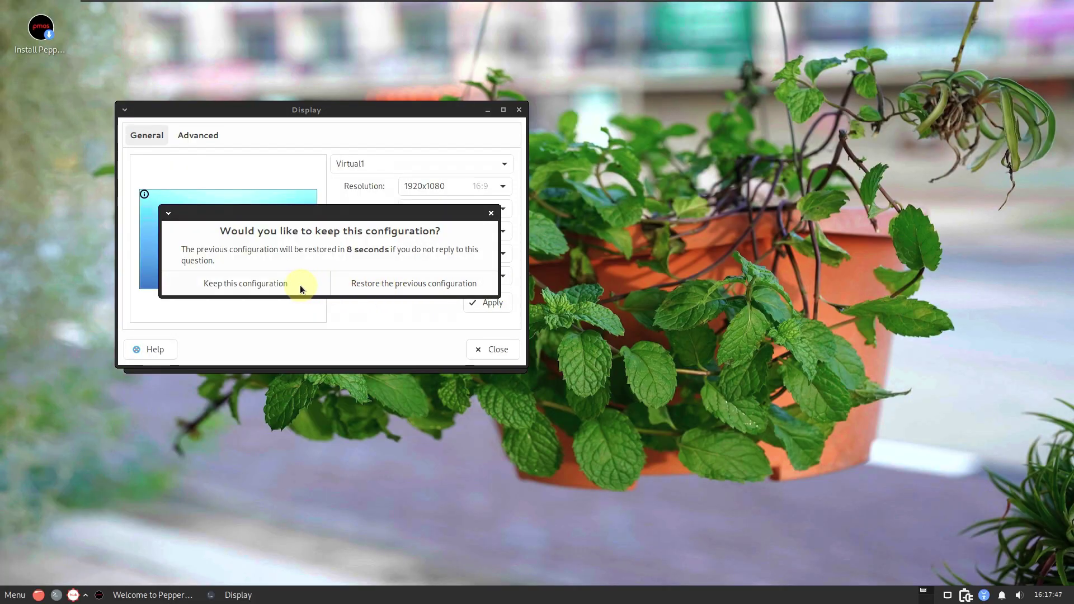
{"action": "left_click", "coordinate": [300, 284]}
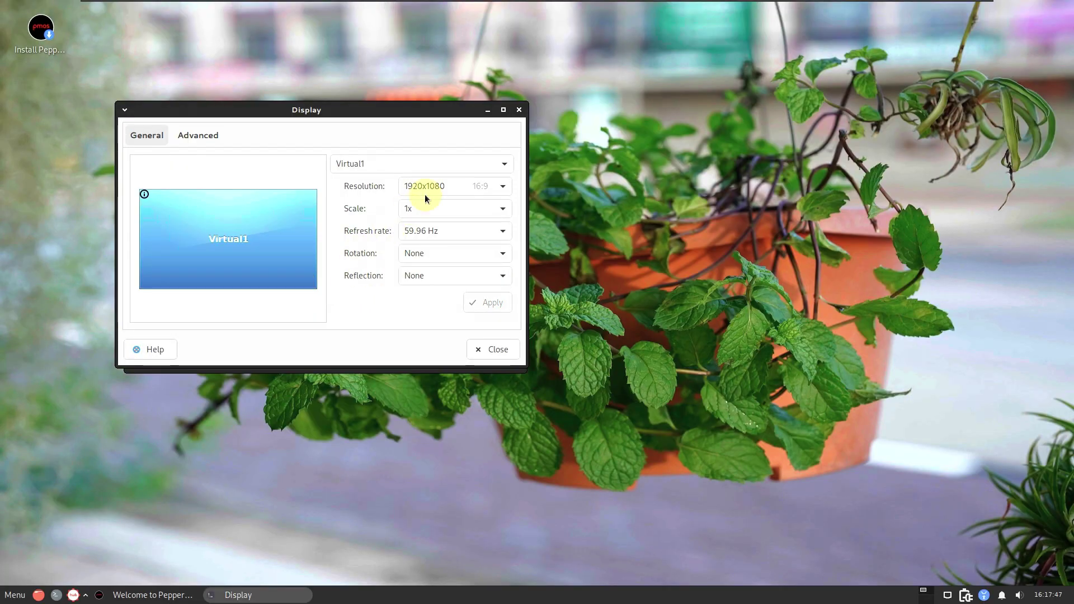
Step: Close the Display settings and the Welcome to Peppermint window to clear the desktop
{"action": "left_click", "coordinate": [518, 109]}
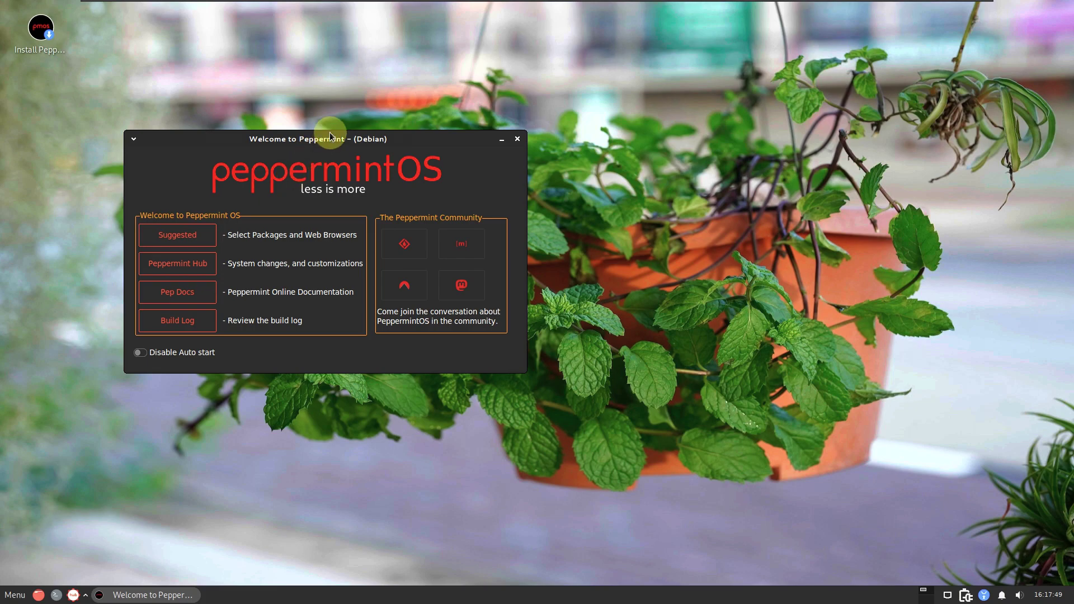
{"action": "left_click_drag", "start_coordinate": [336, 139], "coordinate": [538, 172]}
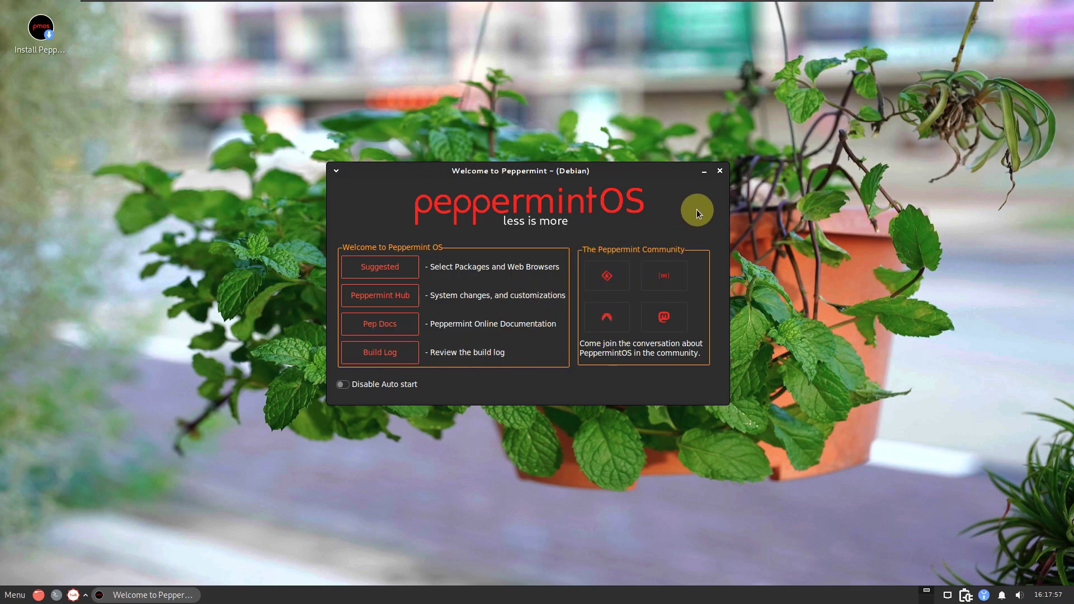
{"action": "left_click", "coordinate": [720, 172]}
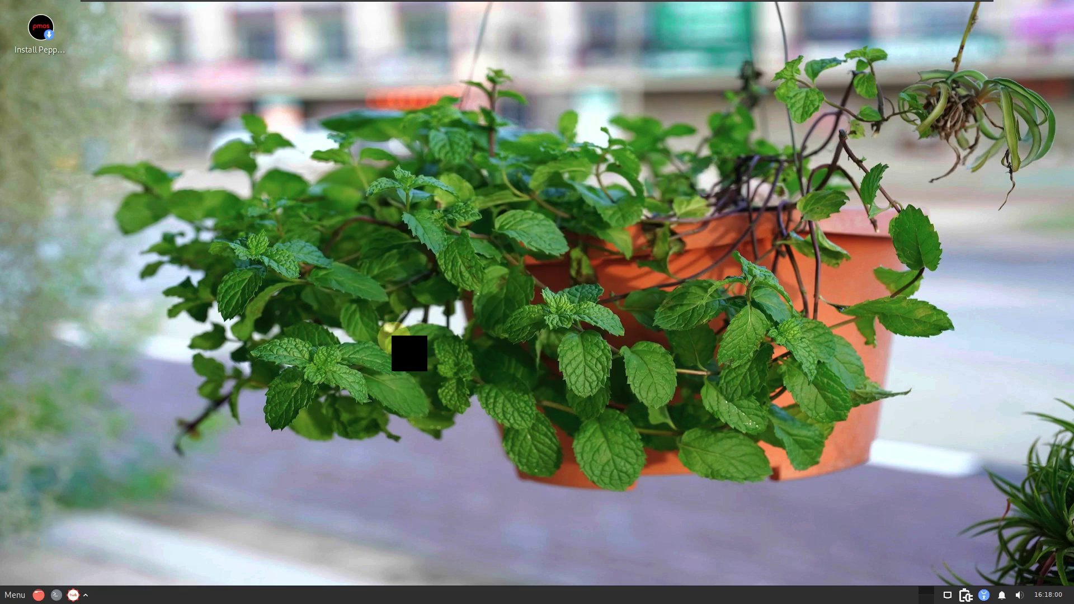
Step: Enlarge the applications menu to show seven columns and launch Task Manager from the full application list
{"action": "left_click", "coordinate": [15, 595]}
{"action": "left_click_drag", "start_coordinate": [263, 271], "coordinate": [607, 158]}
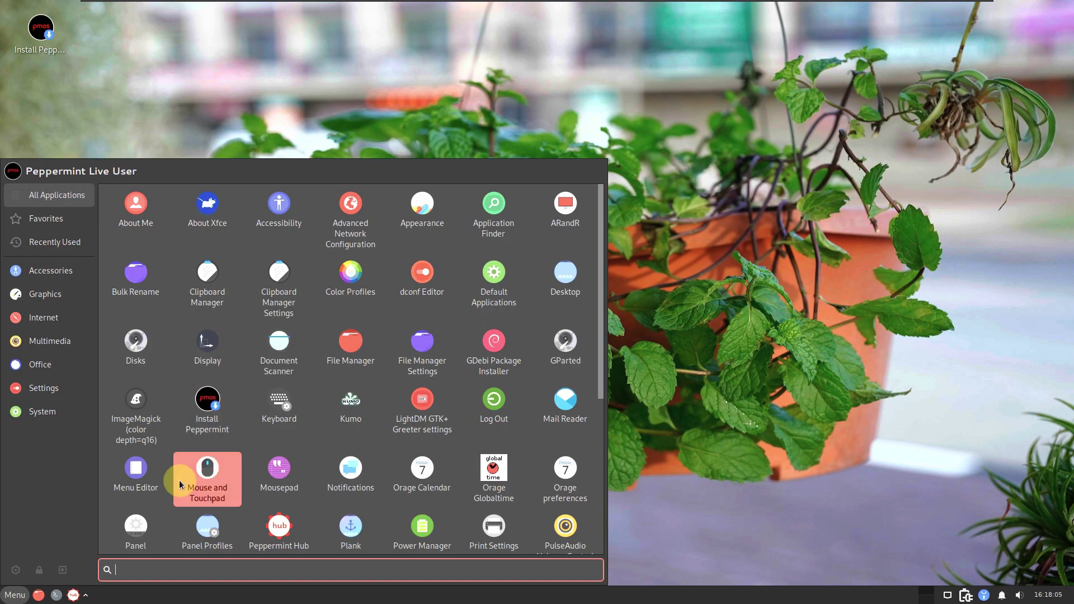
{"action": "scroll", "coordinate": [183, 419], "scroll_direction": "down", "scroll_amount": 5}
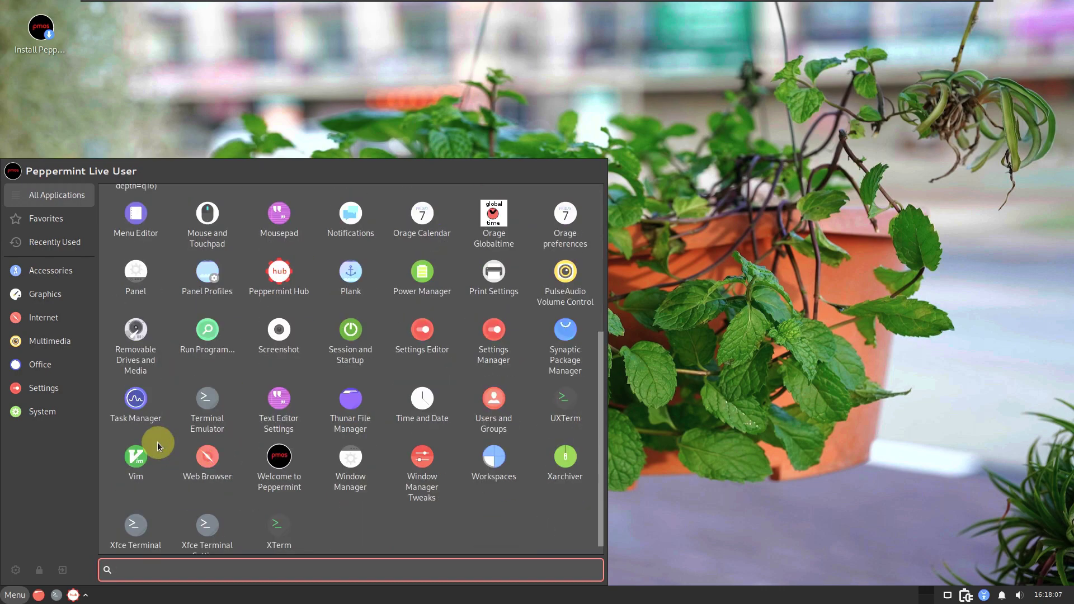
{"action": "left_click", "coordinate": [143, 428]}
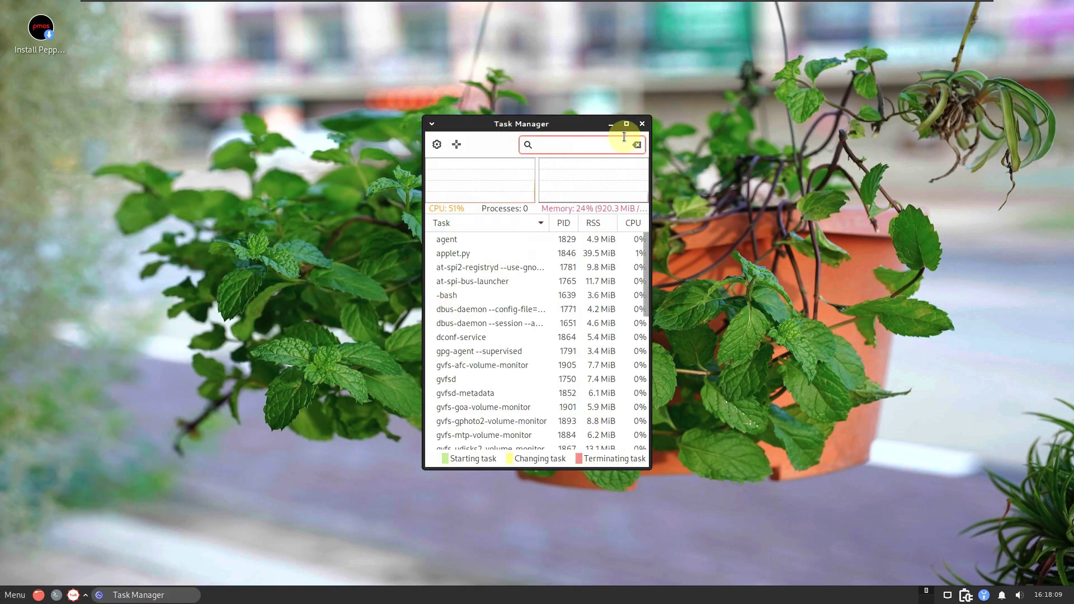
Step: Maximize Task Manager with taller CPU and memory graphs, and examine the resource usage and process list
{"action": "left_click", "coordinate": [625, 125]}
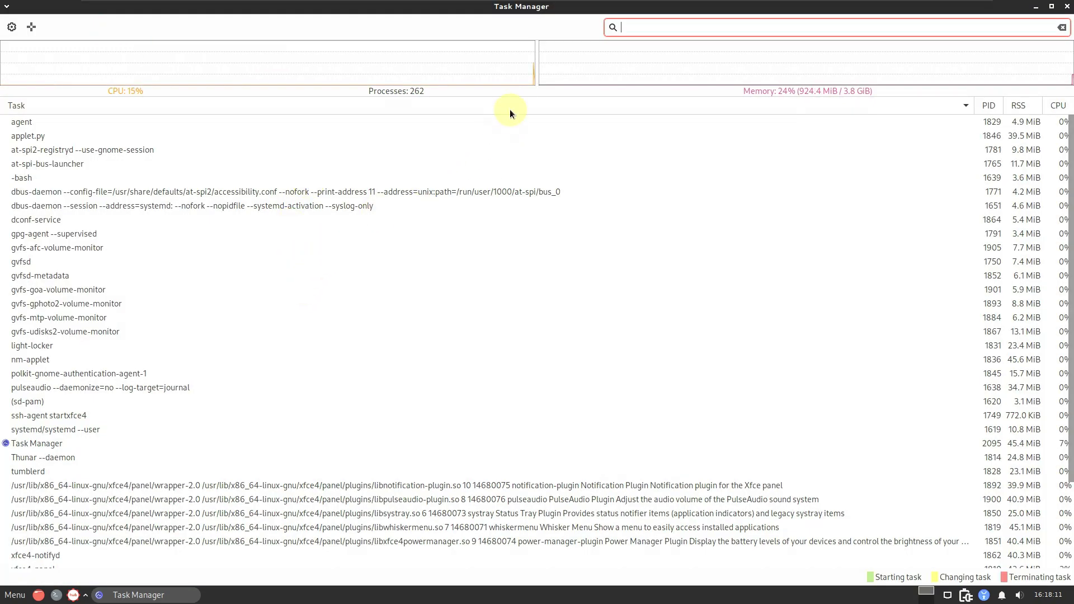
{"action": "left_click_drag", "start_coordinate": [539, 98], "coordinate": [549, 210]}
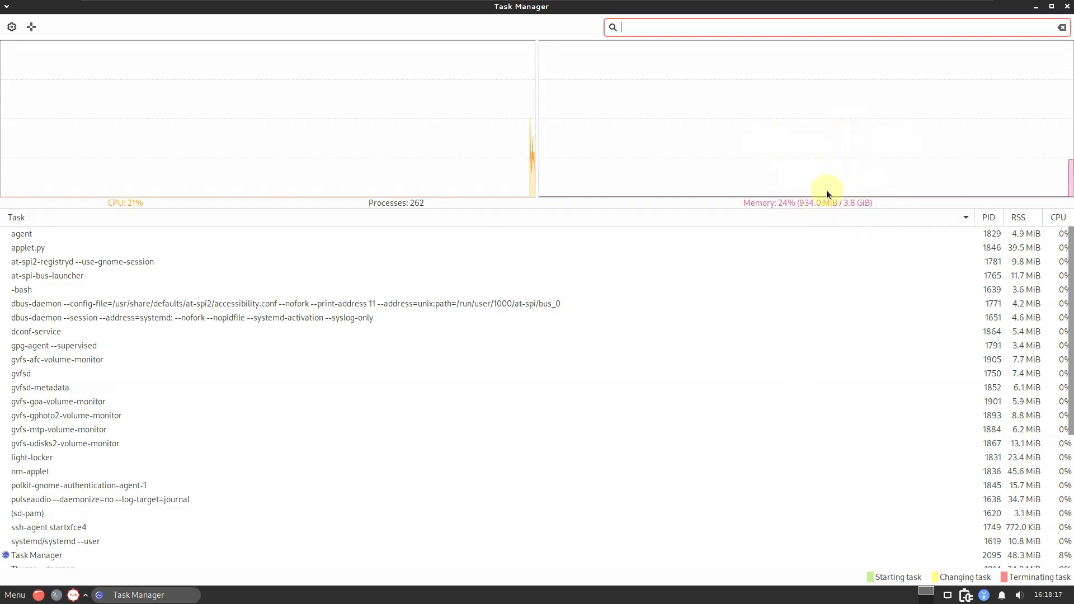
{"action": "mouse_move", "coordinate": [783, 168]}
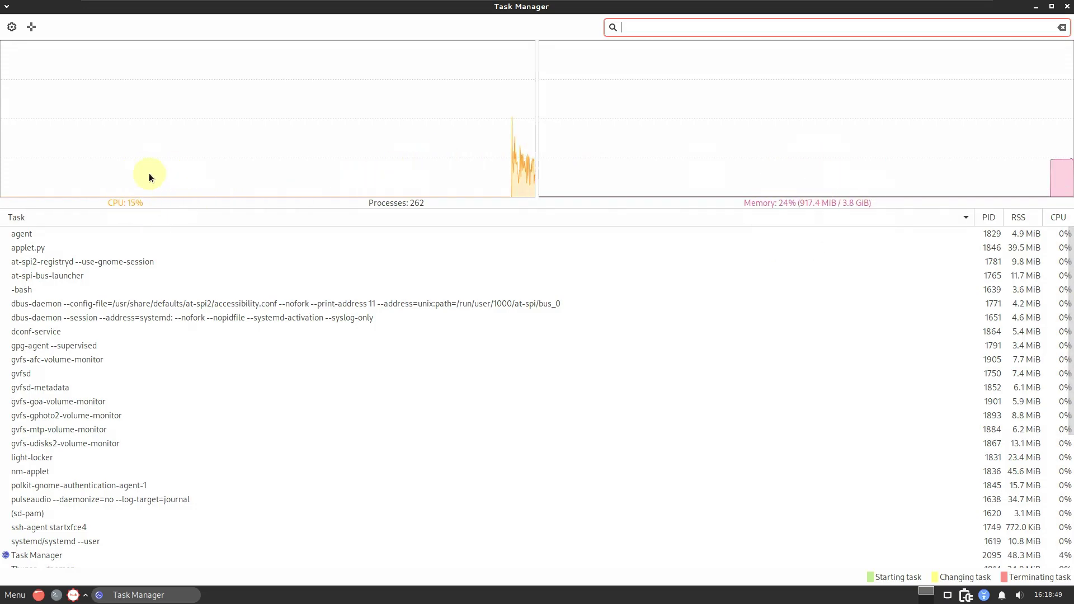
{"action": "scroll", "coordinate": [452, 372], "scroll_direction": "down", "scroll_amount": 5}
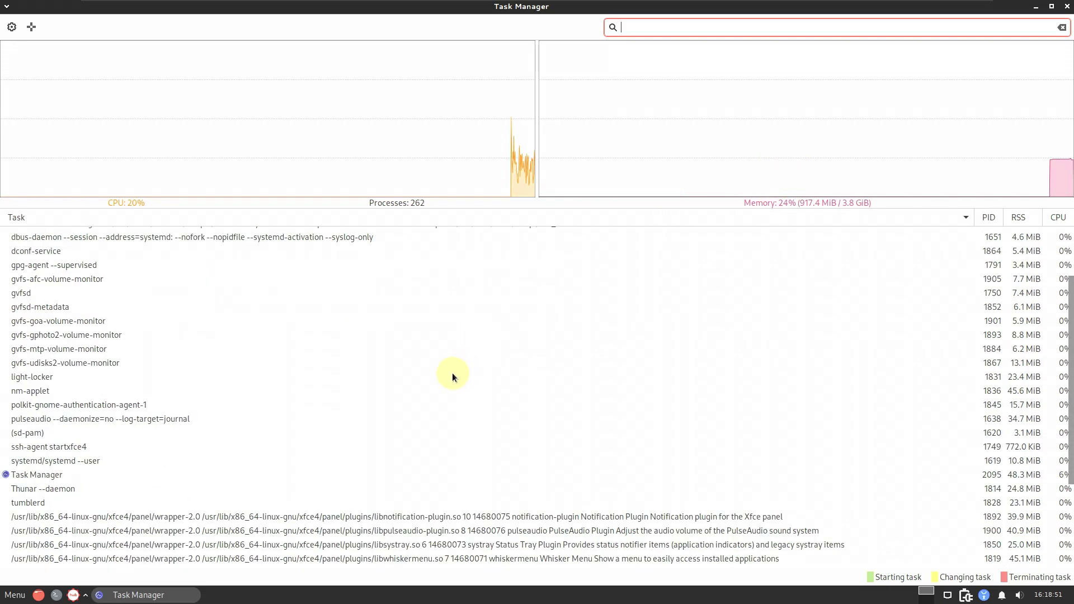
{"action": "scroll", "coordinate": [451, 373], "scroll_direction": "up", "scroll_amount": 5}
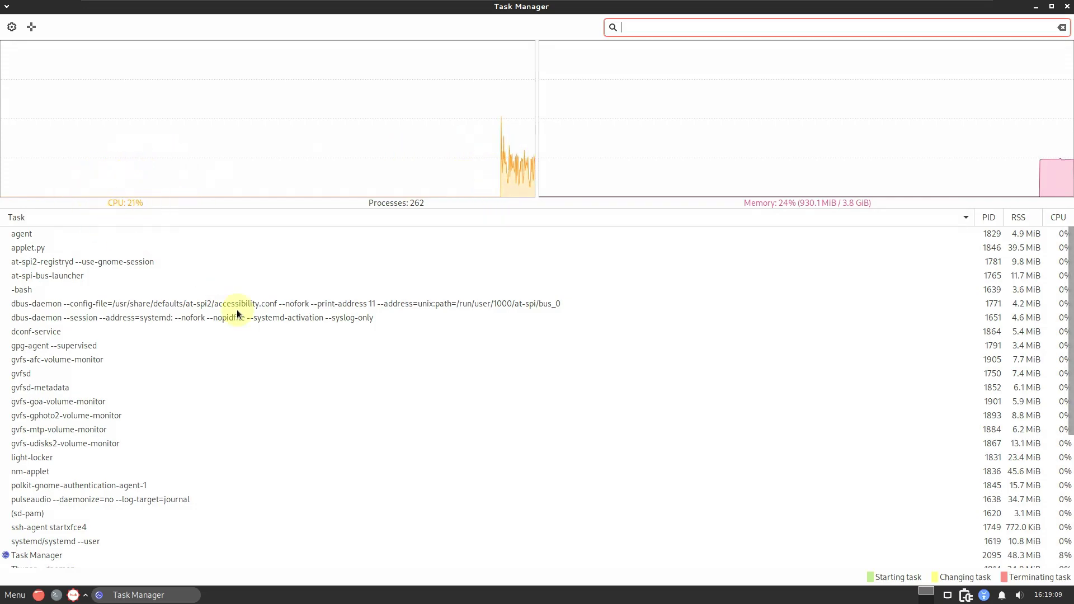
{"action": "scroll", "coordinate": [254, 330], "scroll_direction": "down", "scroll_amount": 5}
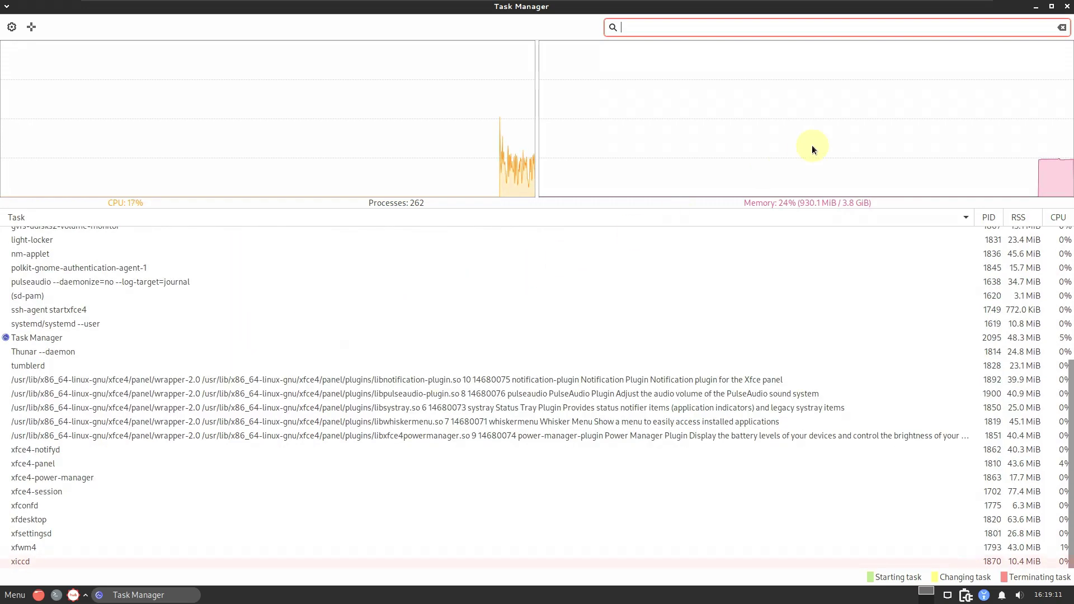
Step: Review the Task Manager settings and its About information, and close Task Manager
{"action": "left_click", "coordinate": [32, 27]}
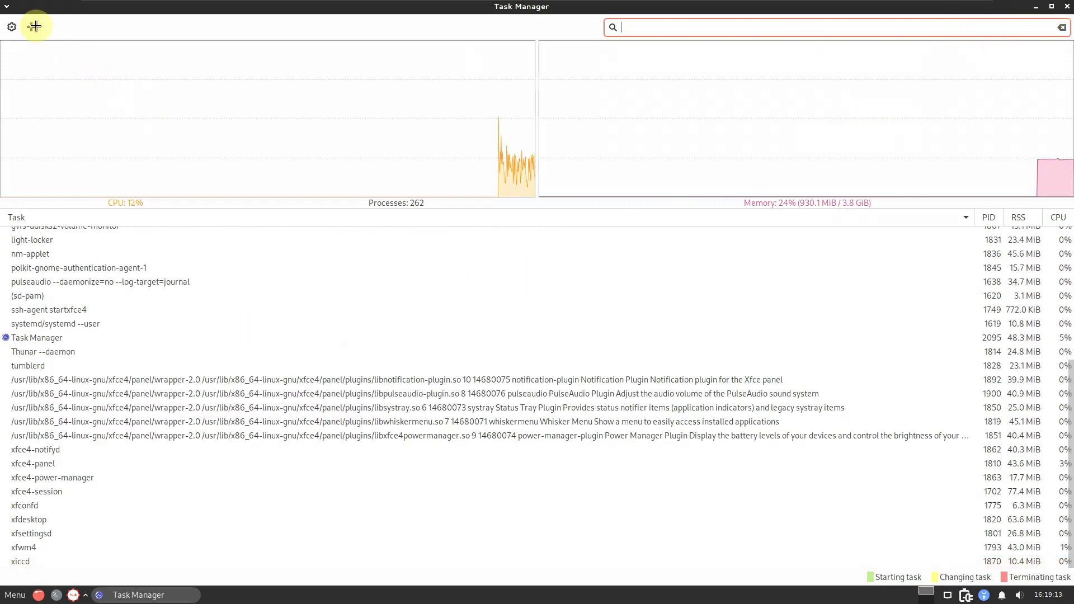
{"action": "left_click", "coordinate": [11, 26]}
{"action": "left_click", "coordinate": [12, 27]}
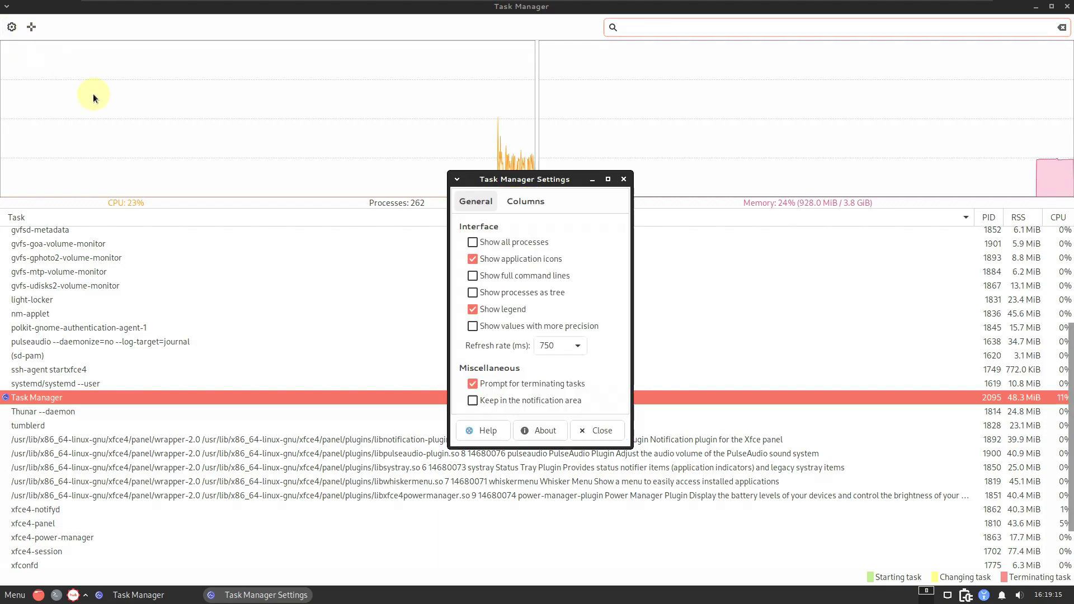
{"action": "left_click", "coordinate": [535, 426]}
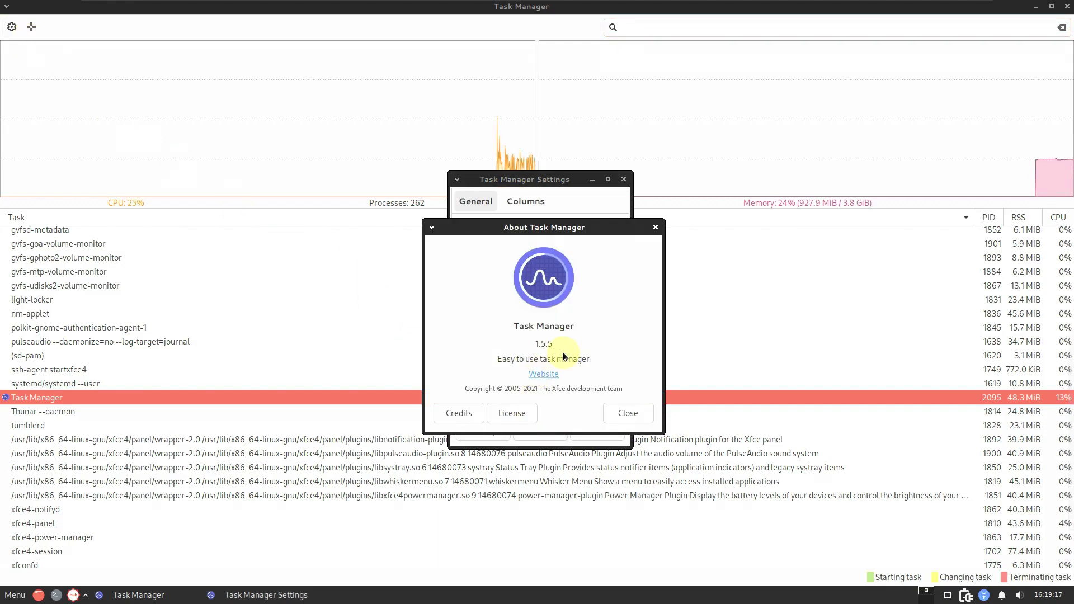
{"action": "left_click", "coordinate": [628, 413]}
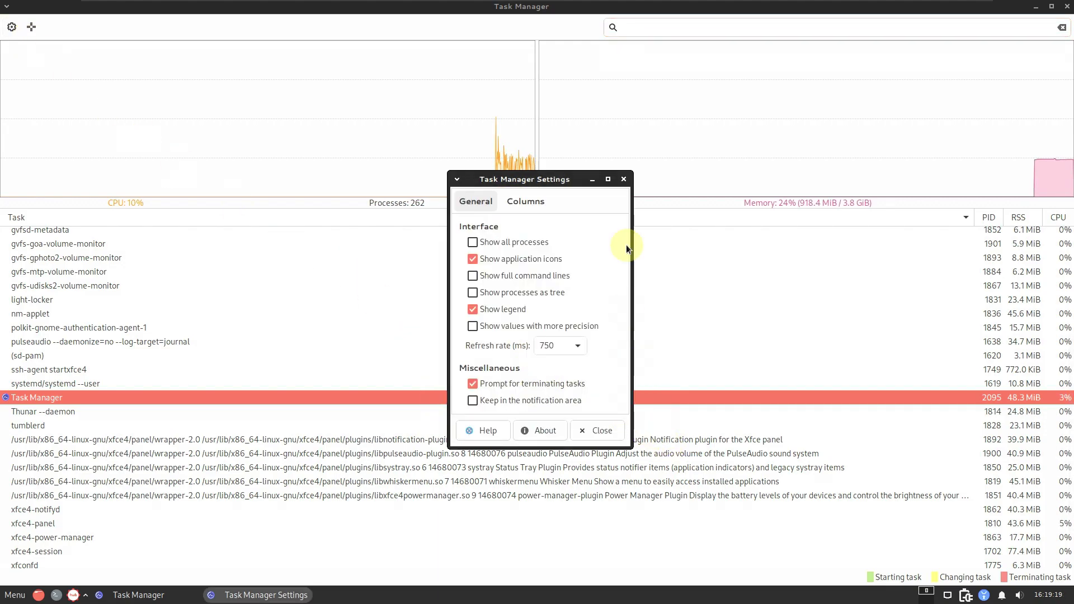
{"action": "left_click", "coordinate": [623, 179]}
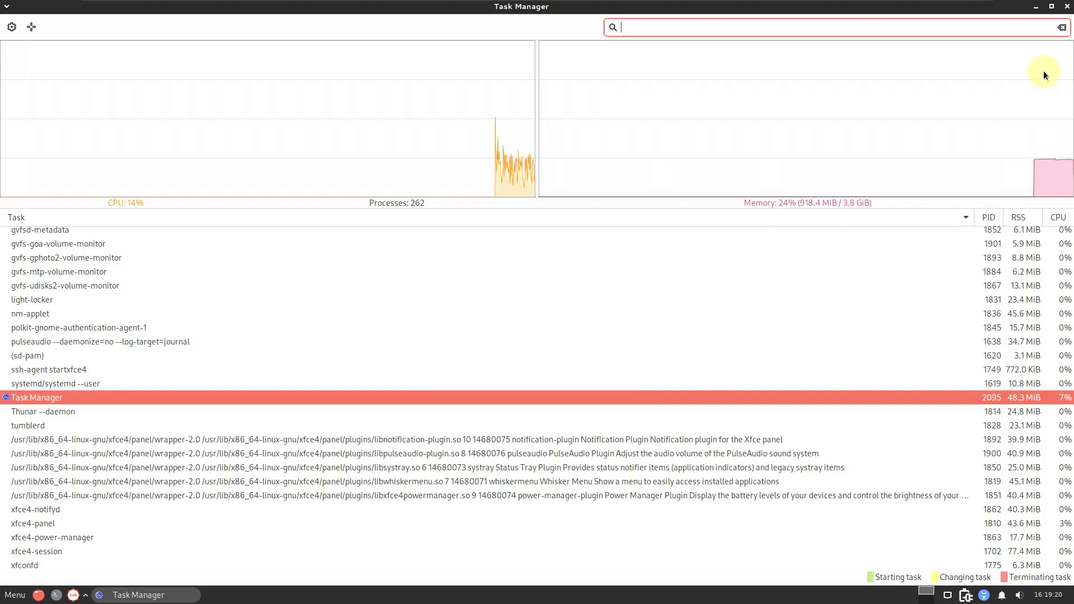
{"action": "left_click", "coordinate": [1066, 7]}
Step: Run inxi -sv8 in a maximized terminal and return to the start of its output
{"action": "left_click", "coordinate": [56, 595]}
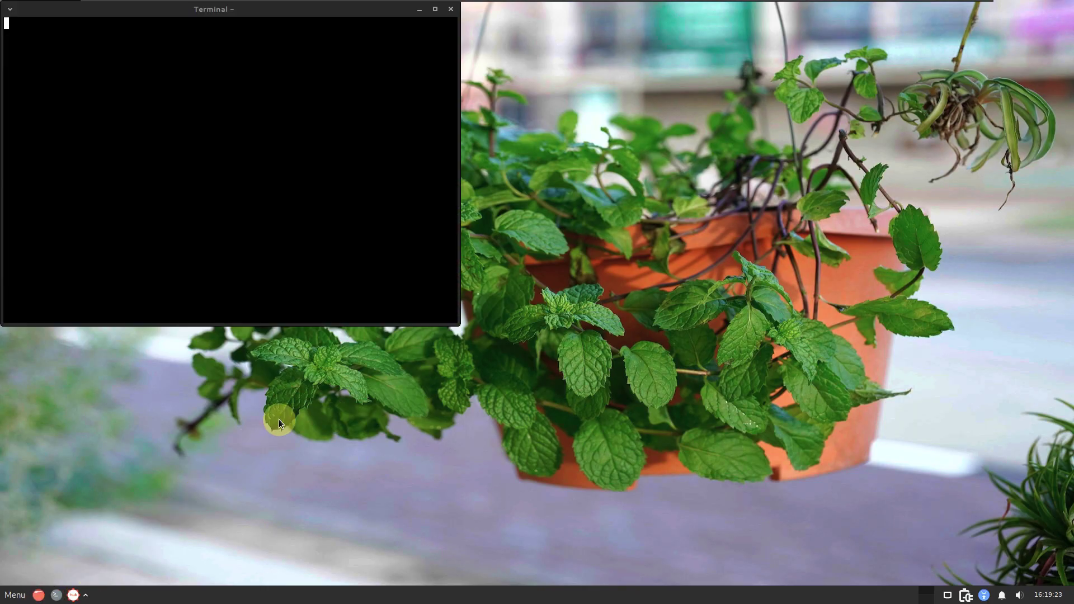
{"action": "left_click", "coordinate": [436, 9]}
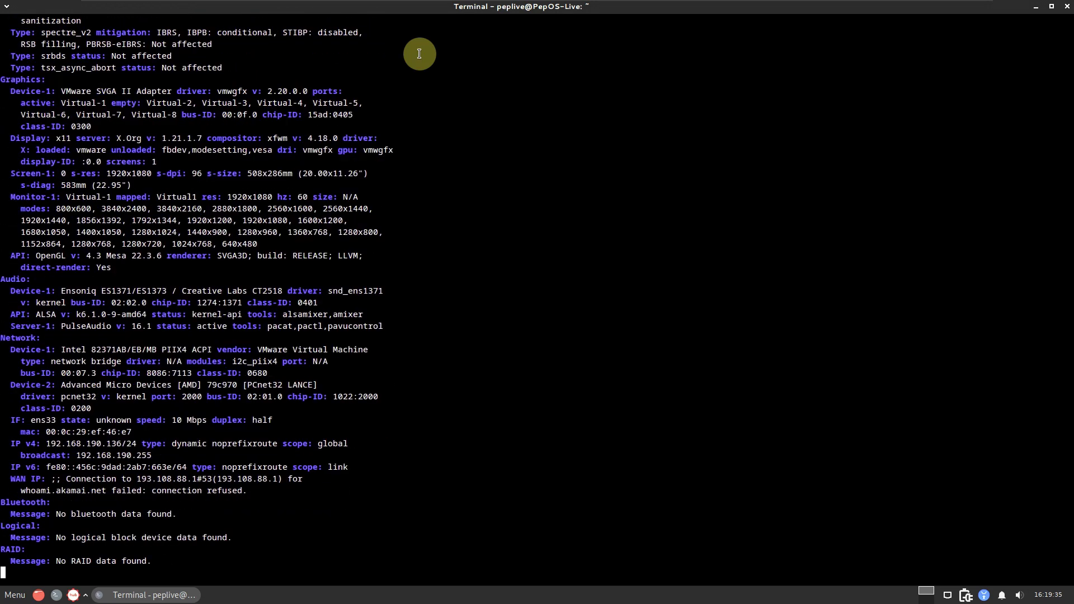
{"action": "scroll", "coordinate": [340, 176], "scroll_direction": "up", "scroll_amount": 10}
{"action": "scroll", "coordinate": [341, 176], "scroll_direction": "up", "scroll_amount": 20}
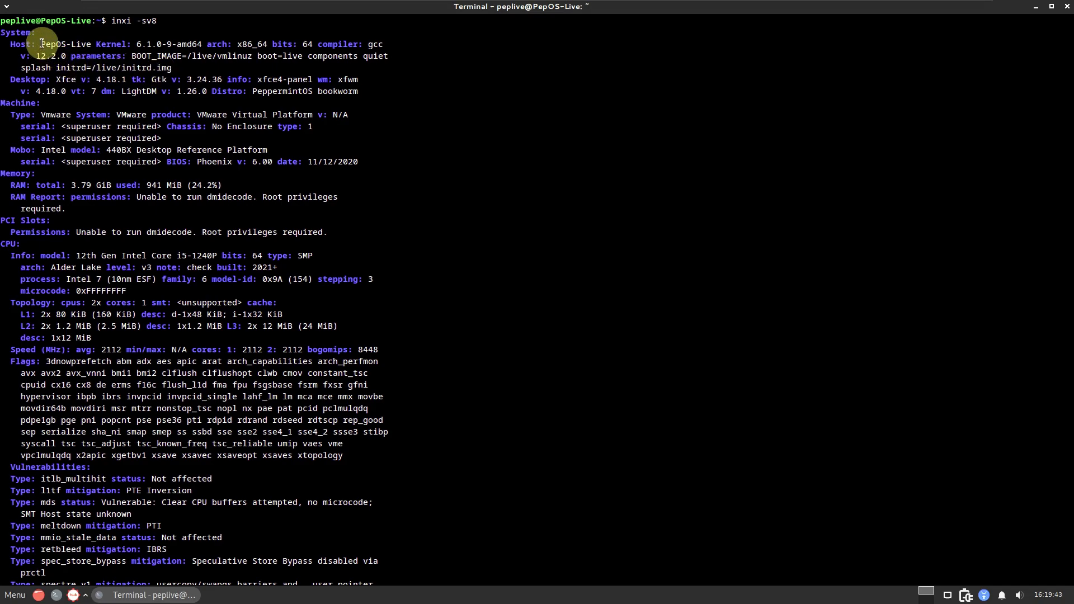
Step: Examine the kernel version, system bits and compiler version in the System section, highlighting each value
{"action": "left_click_drag", "start_coordinate": [42, 44], "coordinate": [174, 44]}
{"action": "left_click", "coordinate": [124, 33]}
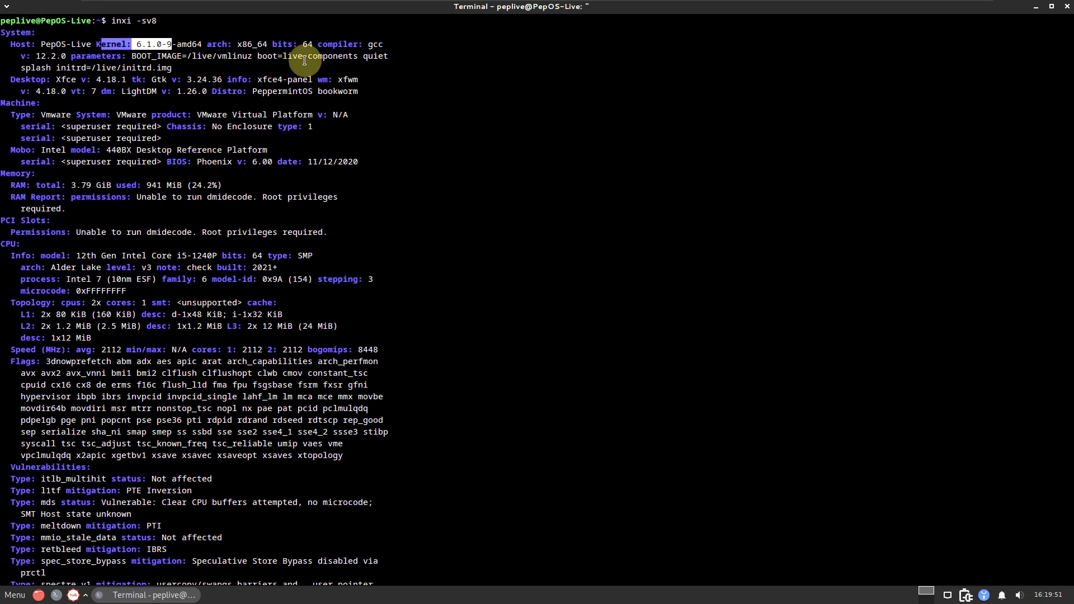
{"action": "left_click_drag", "start_coordinate": [278, 45], "coordinate": [325, 44]}
{"action": "left_click", "coordinate": [324, 45]}
{"action": "left_click_drag", "start_coordinate": [31, 56], "coordinate": [66, 57]}
{"action": "left_click", "coordinate": [407, 75]}
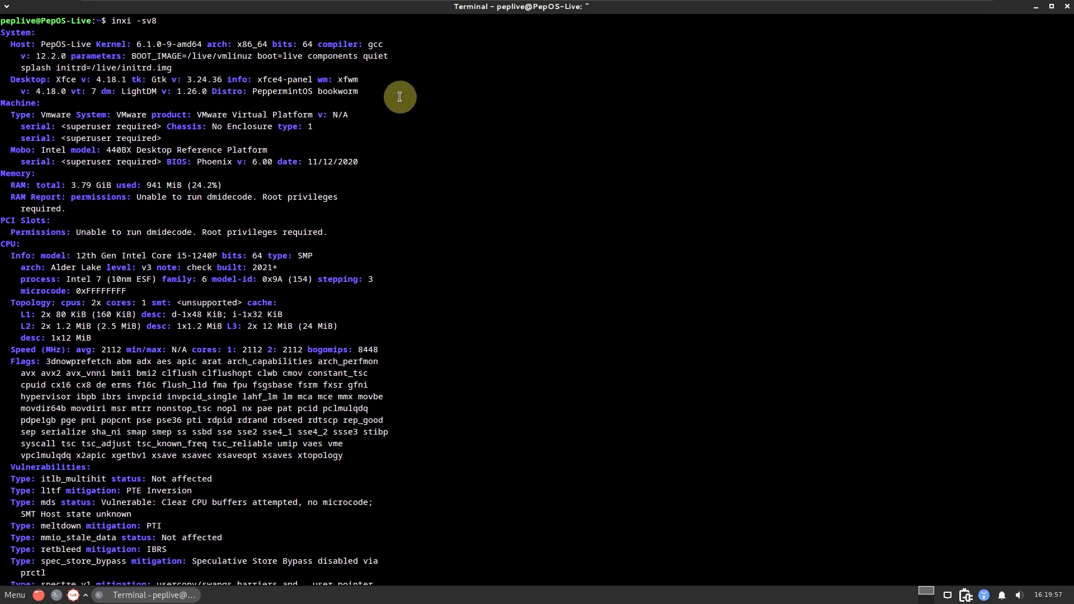
Step: Examine the desktop version, GTK version and distribution base in the System section, highlighting each value
{"action": "left_click_drag", "start_coordinate": [56, 80], "coordinate": [131, 79]}
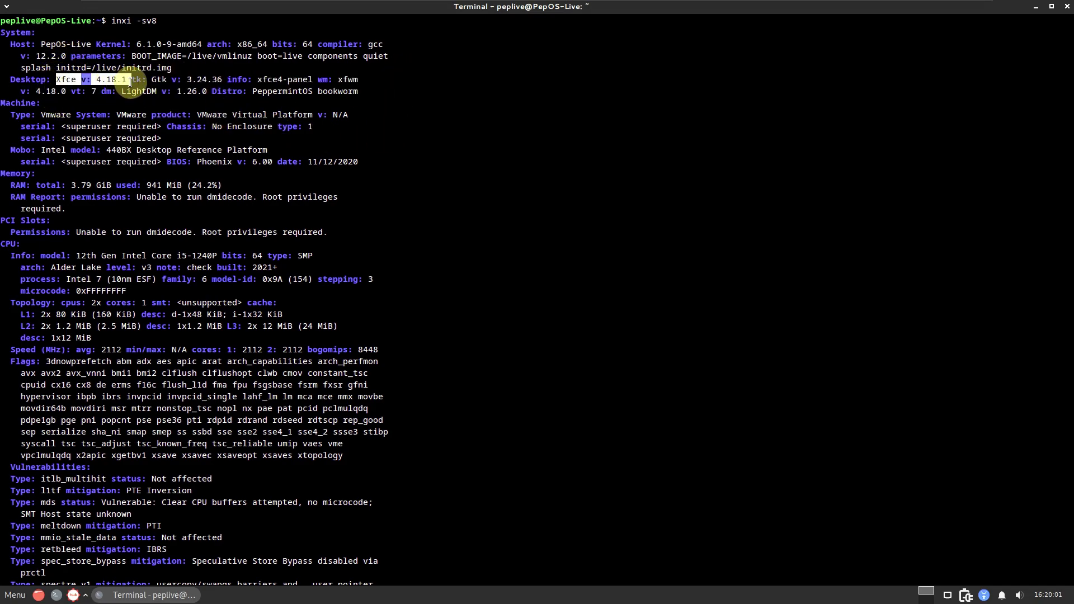
{"action": "left_click", "coordinate": [466, 130]}
{"action": "left_click_drag", "start_coordinate": [152, 79], "coordinate": [232, 79]}
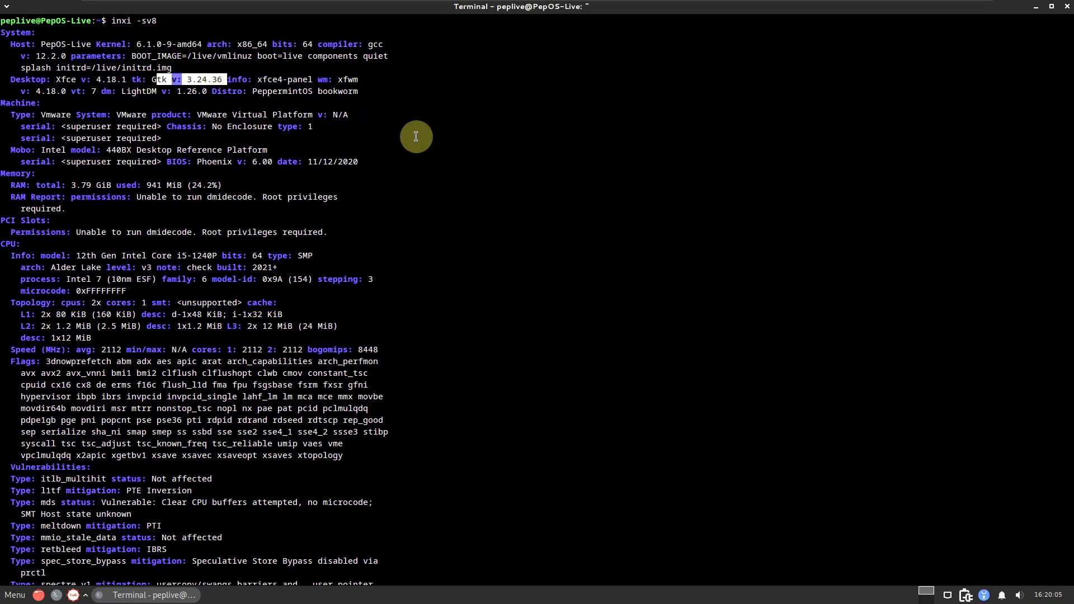
{"action": "left_click_drag", "start_coordinate": [212, 91], "coordinate": [364, 91]}
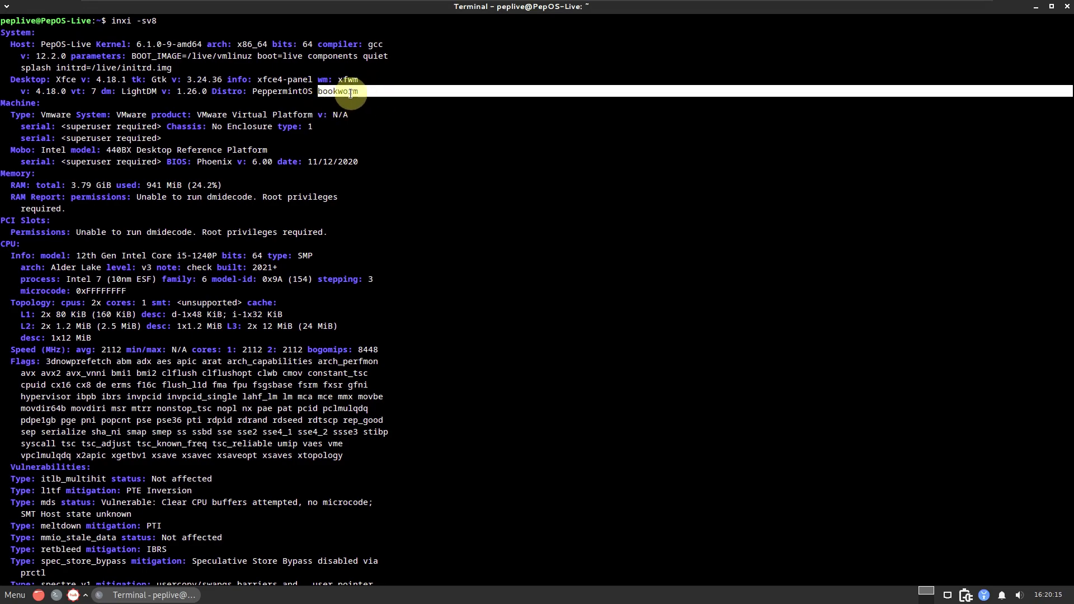
{"action": "left_click_drag", "start_coordinate": [360, 91], "coordinate": [317, 90]}
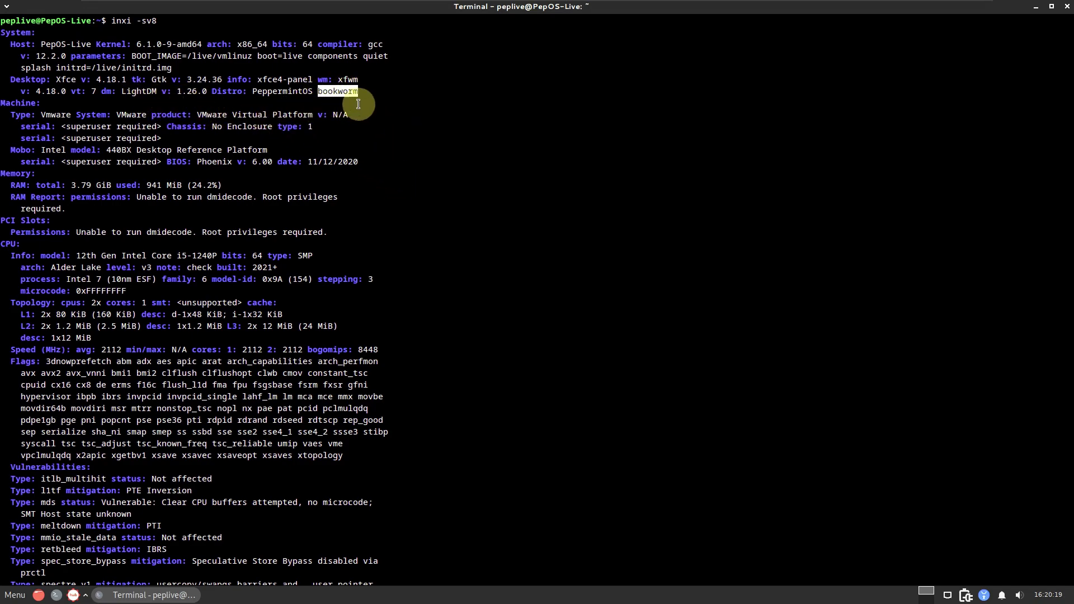
{"action": "left_click", "coordinate": [336, 90]}
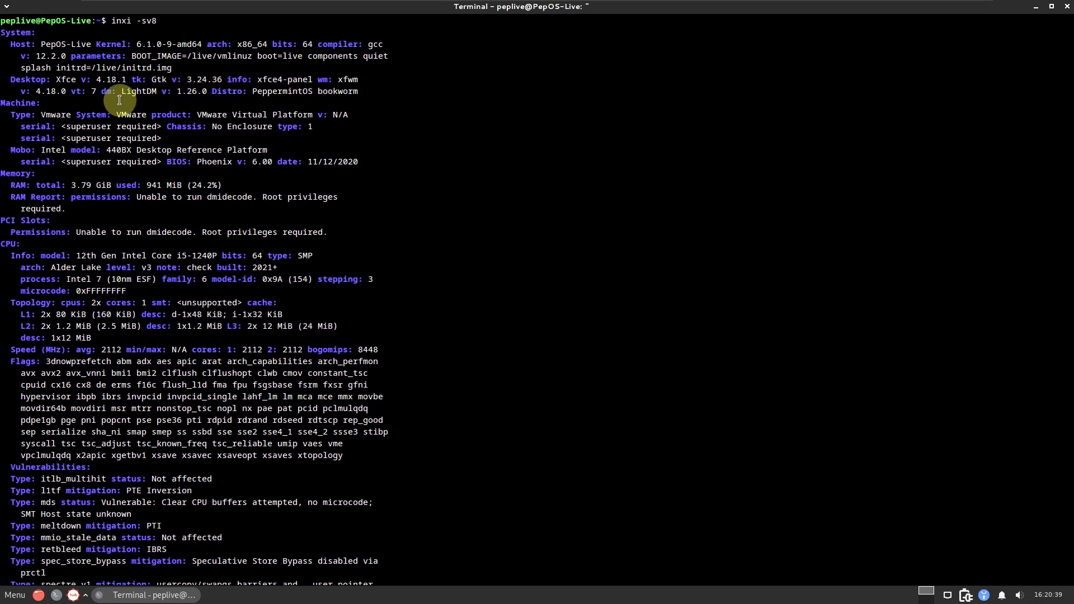
Step: Examine the display manager's name and version in the System section, highlighting them
{"action": "left_click_drag", "start_coordinate": [123, 91], "coordinate": [145, 95]}
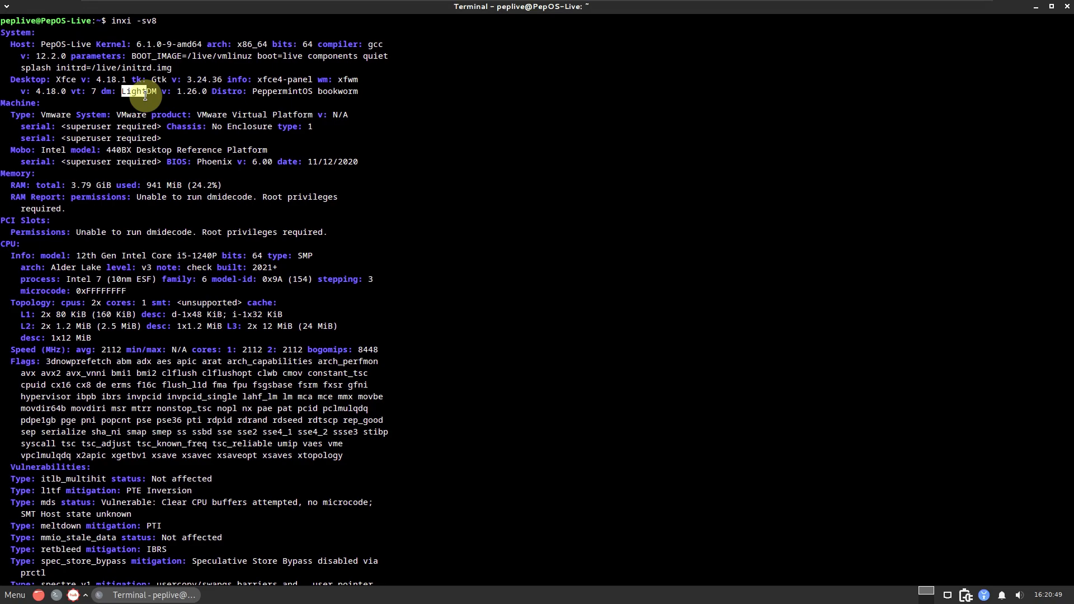
{"action": "left_click", "coordinate": [185, 94]}
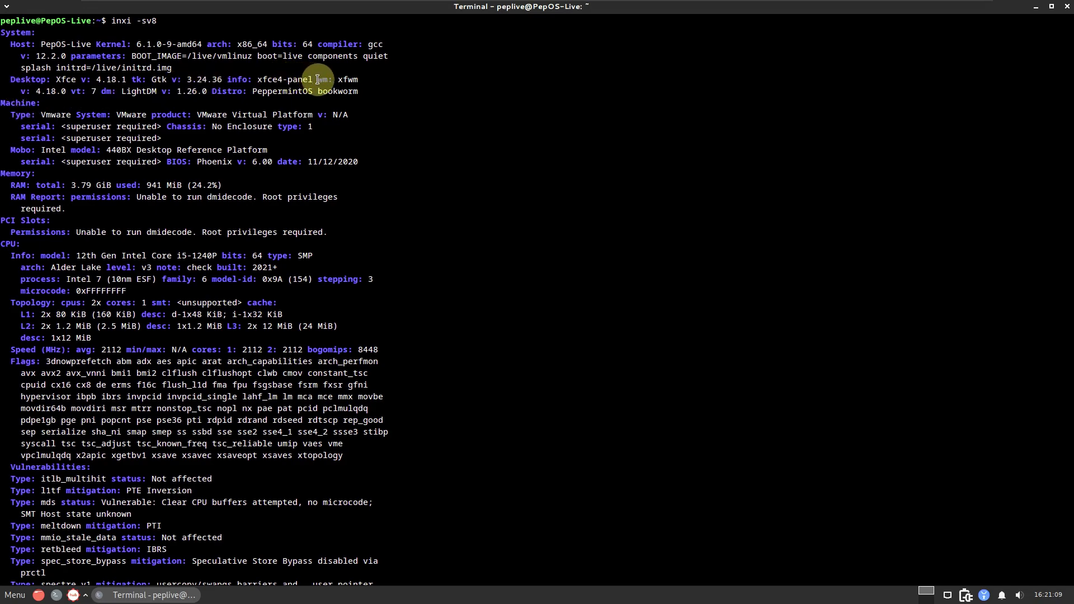
{"action": "left_click_drag", "start_coordinate": [20, 92], "coordinate": [201, 94]}
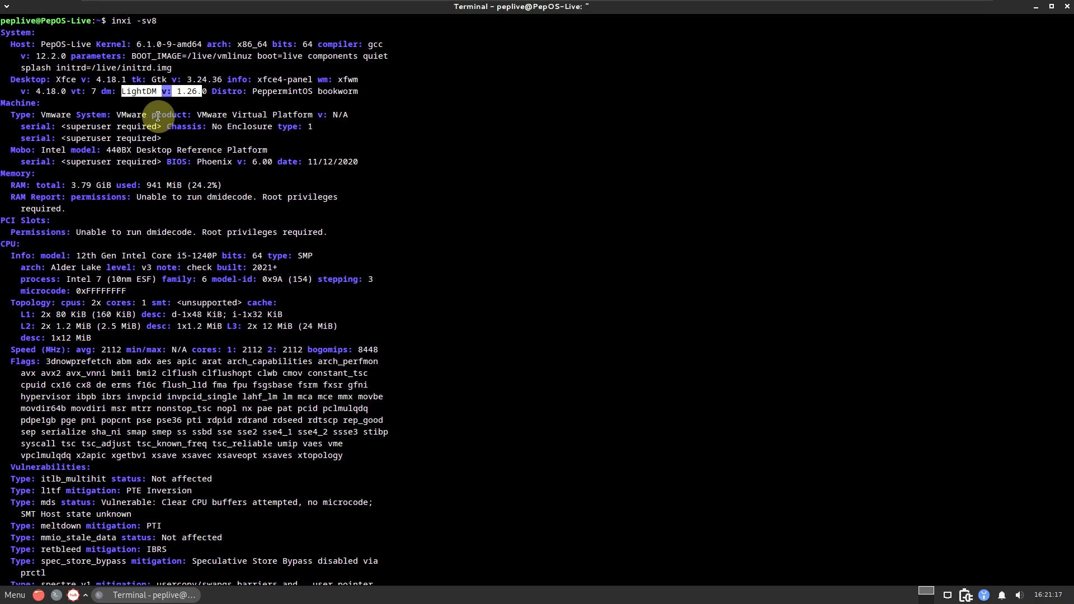
Step: Examine the Machine, Memory and CPU sections of the inxi output, highlighting the hardware details in each
{"action": "left_click_drag", "start_coordinate": [7, 115], "coordinate": [271, 150]}
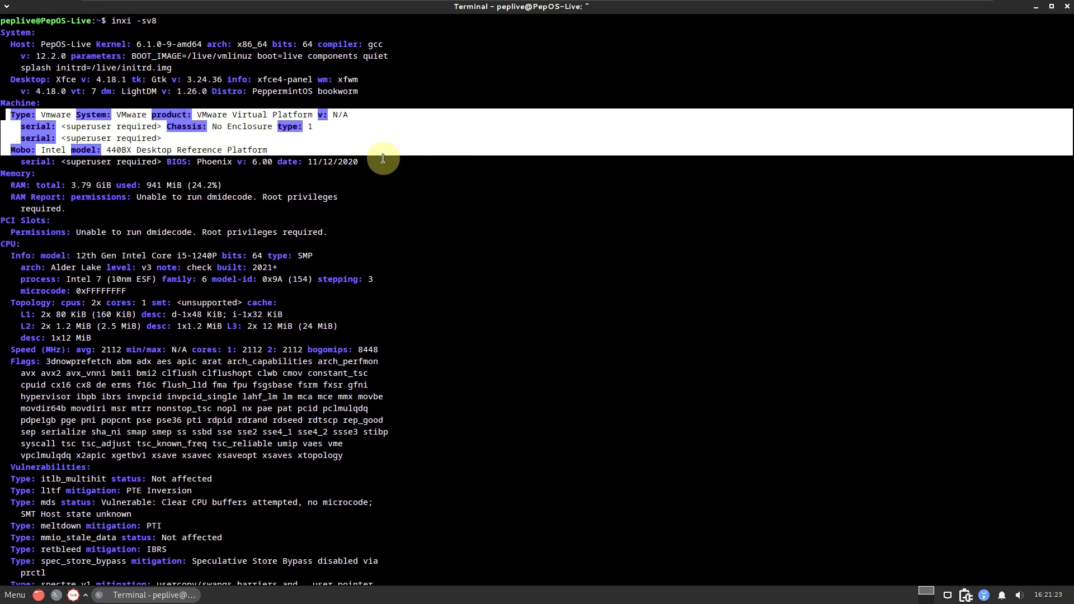
{"action": "left_click_drag", "start_coordinate": [224, 185], "coordinate": [68, 188]}
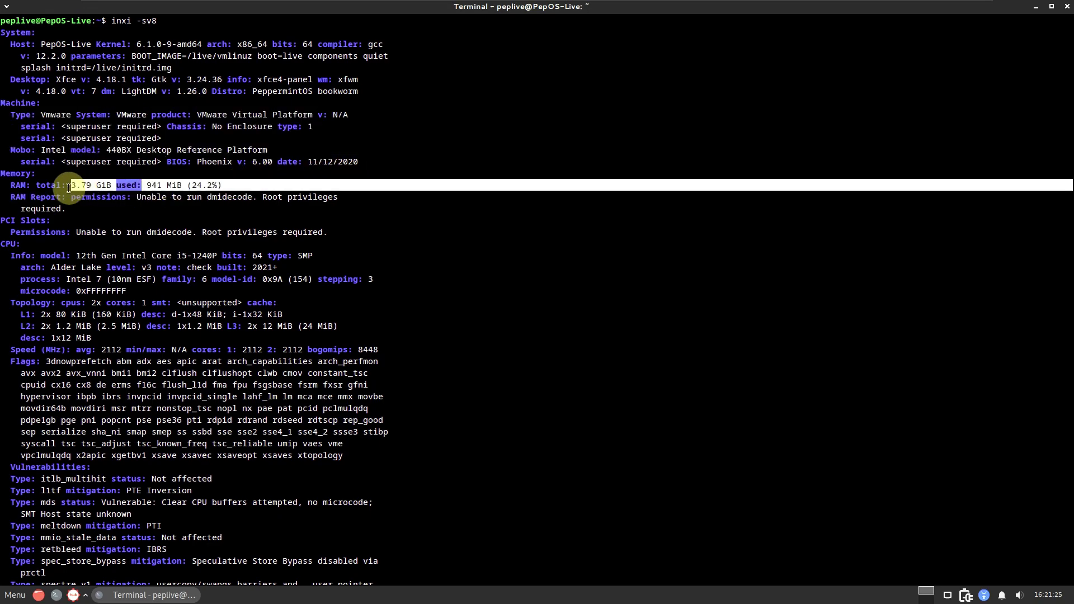
{"action": "scroll", "coordinate": [514, 193], "scroll_direction": "down", "scroll_amount": 2}
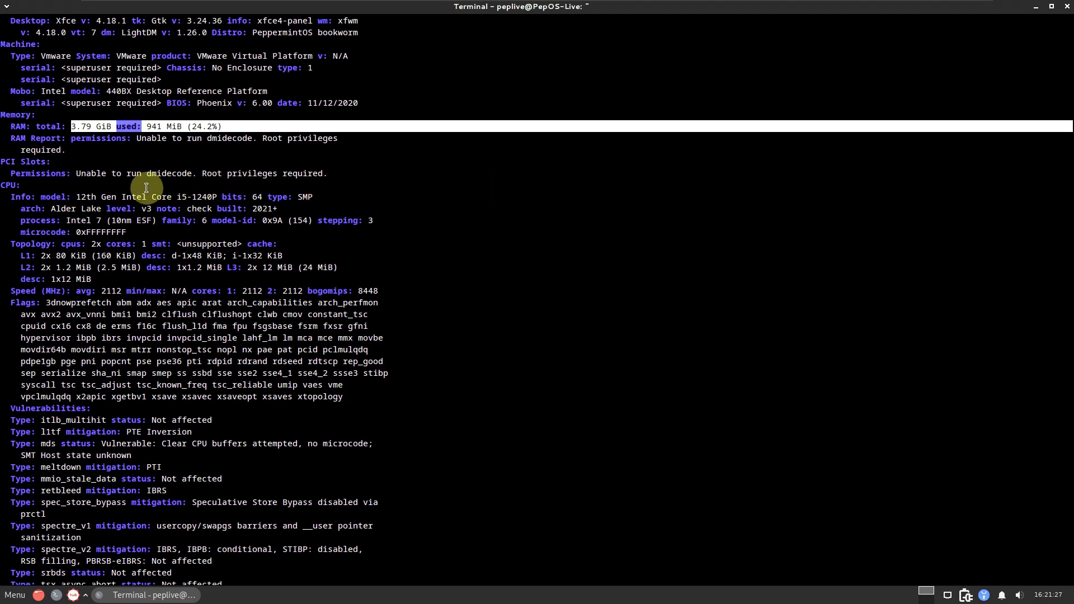
{"action": "left_click_drag", "start_coordinate": [10, 197], "coordinate": [354, 277]}
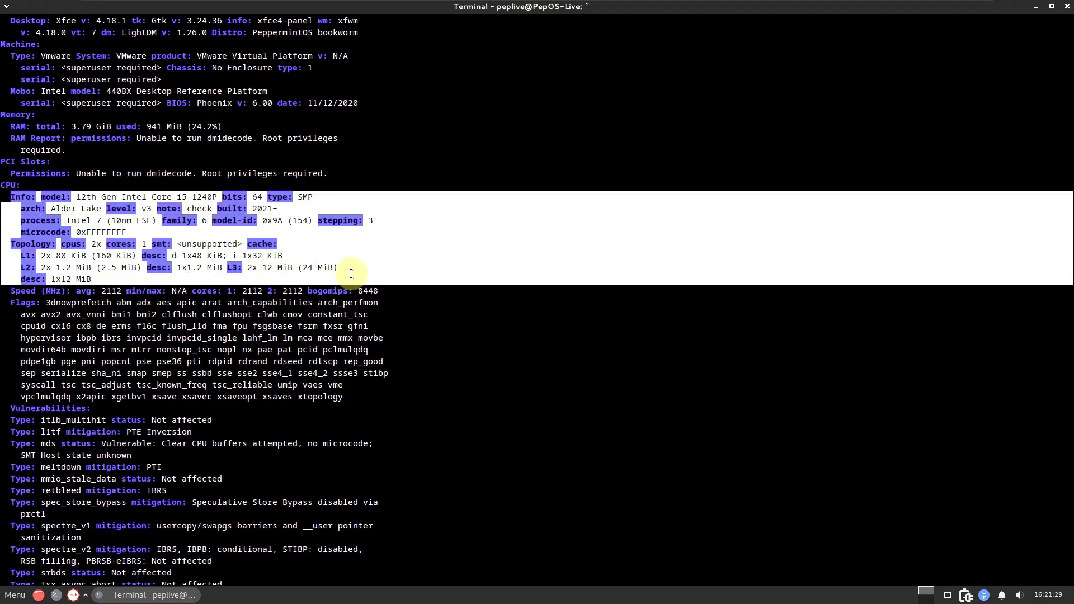
Step: Examine the graphics driver and its version for Device-1 in the Graphics section, highlighting the values
{"action": "scroll", "coordinate": [442, 254], "scroll_direction": "down", "scroll_amount": 2}
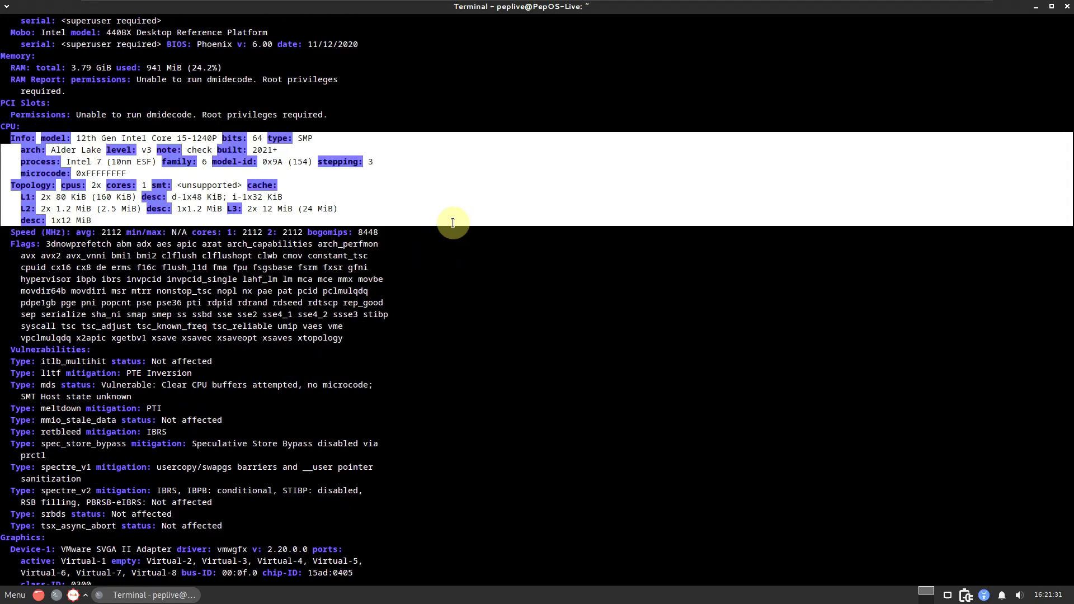
{"action": "scroll", "coordinate": [452, 220], "scroll_direction": "down", "scroll_amount": 2}
{"action": "scroll", "coordinate": [453, 222], "scroll_direction": "down", "scroll_amount": 4}
{"action": "scroll", "coordinate": [453, 222], "scroll_direction": "down", "scroll_amount": 2}
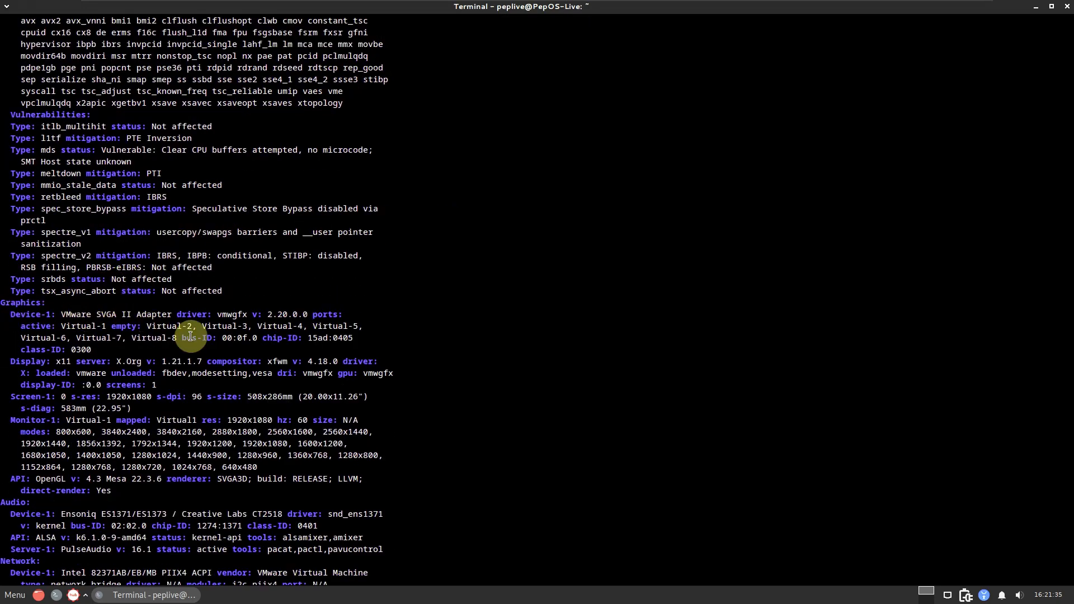
{"action": "mouse_move", "coordinate": [304, 307]}
{"action": "left_mouse_down"}
{"action": "mouse_move", "coordinate": [199, 314]}
{"action": "mouse_move", "coordinate": [300, 313]}
{"action": "left_mouse_up"}
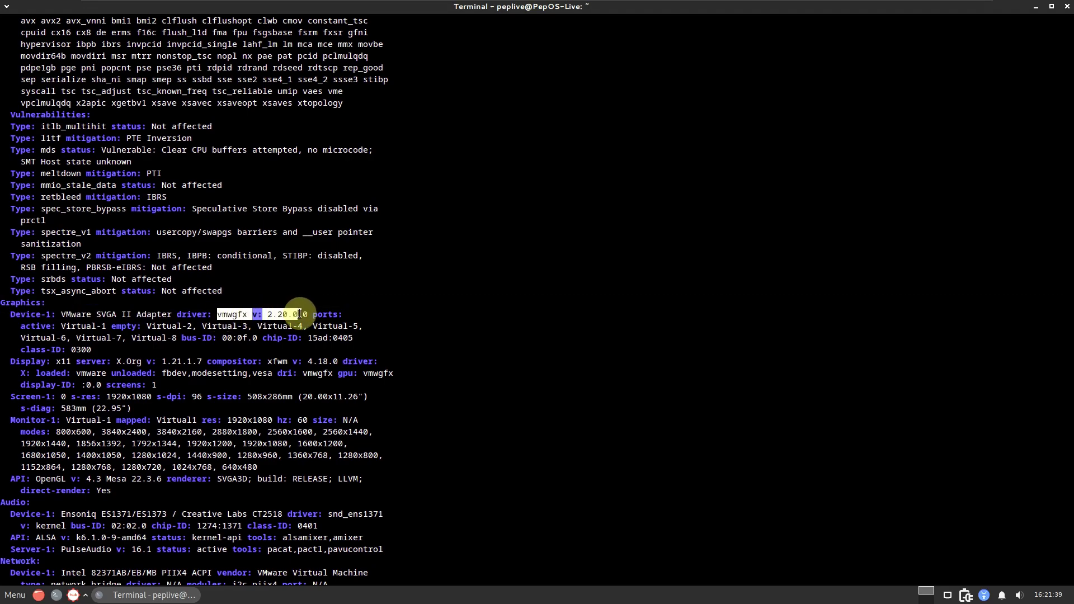
{"action": "left_click", "coordinate": [382, 294]}
{"action": "left_click_drag", "start_coordinate": [307, 314], "coordinate": [263, 314]}
{"action": "left_click", "coordinate": [448, 293]}
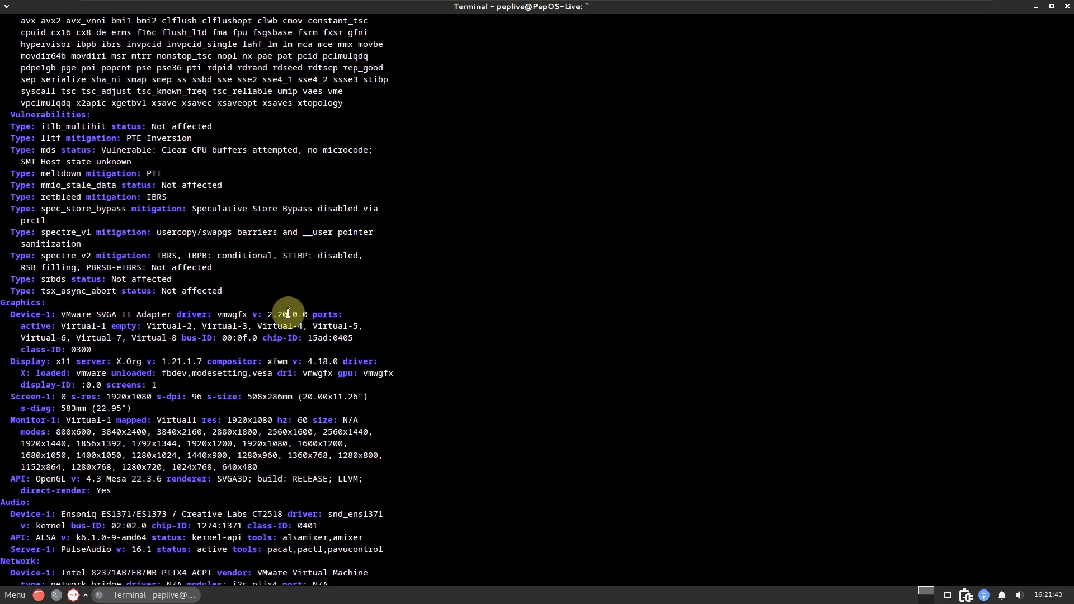
Step: Examine the display server and compositor versions on the Display line of the Graphics section, highlighting each
{"action": "scroll", "coordinate": [252, 337], "scroll_direction": "down", "scroll_amount": 2}
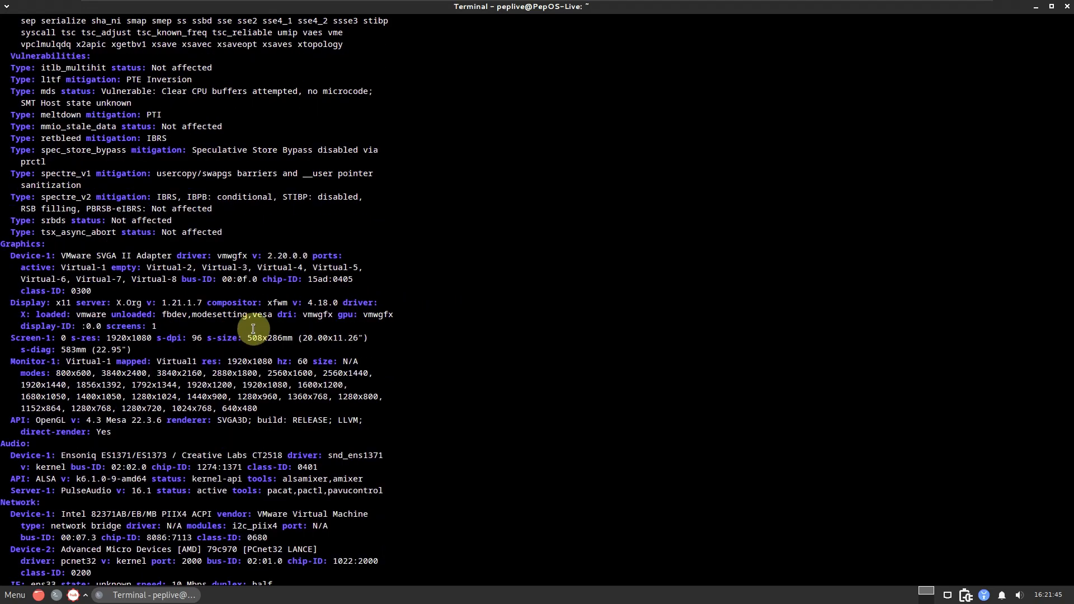
{"action": "left_click_drag", "start_coordinate": [118, 302], "coordinate": [202, 303]}
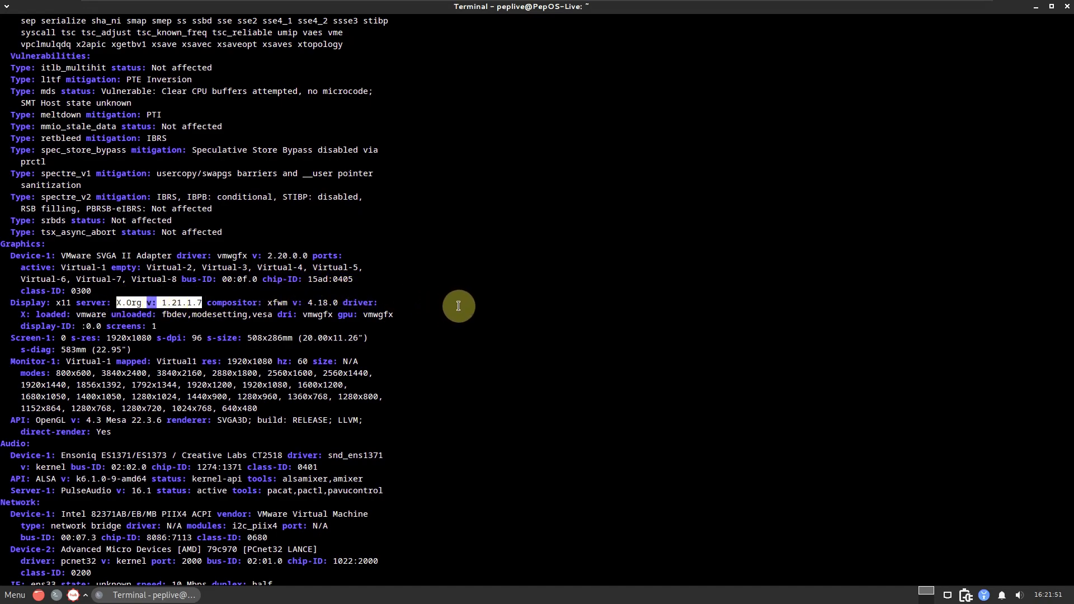
{"action": "left_click_drag", "start_coordinate": [268, 303], "coordinate": [338, 303]}
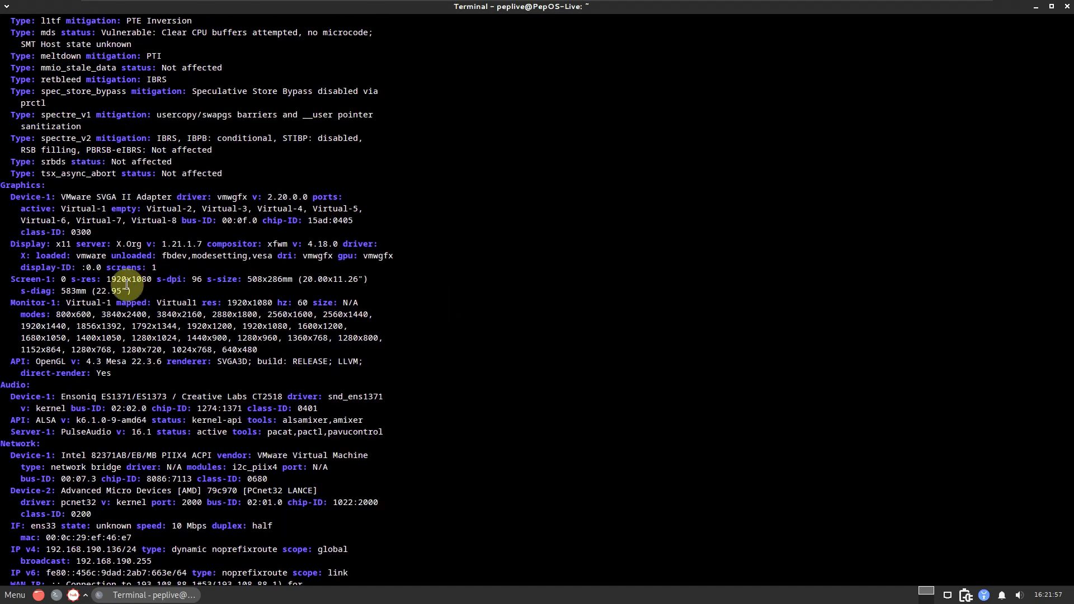
Step: Examine the screen resolution, supported monitor modes and Mesa version in the Graphics section, highlighting each
{"action": "left_click_drag", "start_coordinate": [114, 275], "coordinate": [152, 278]}
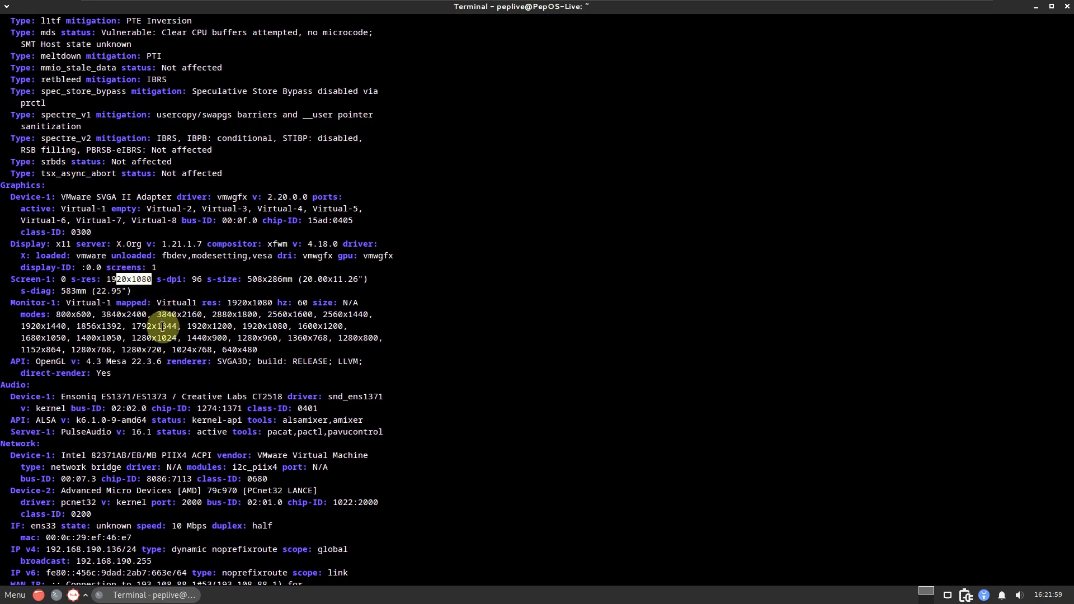
{"action": "left_click_drag", "start_coordinate": [290, 354], "coordinate": [42, 302]}
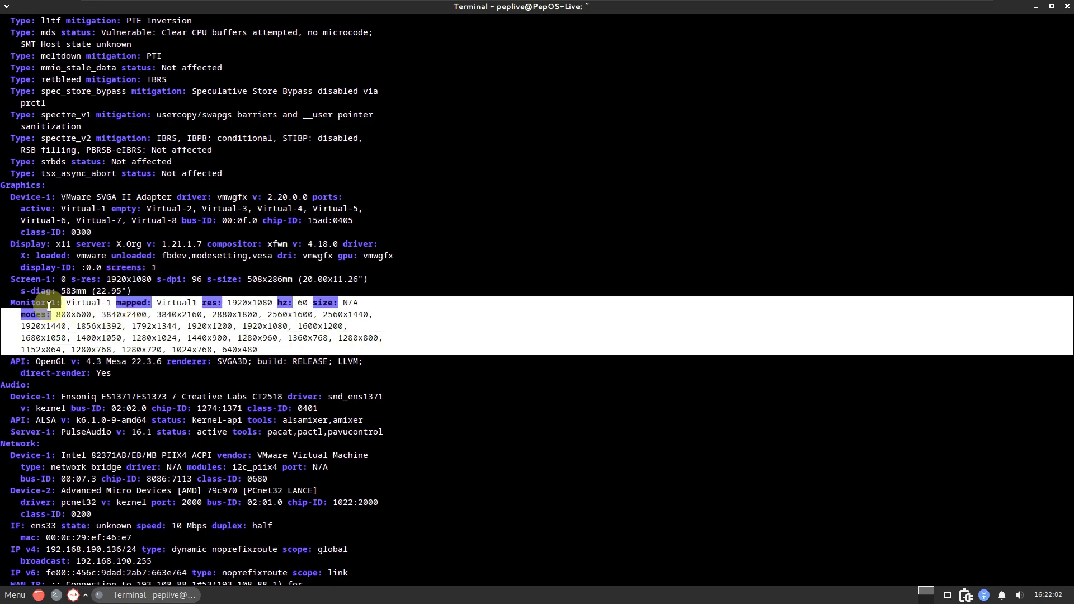
{"action": "left_click", "coordinate": [462, 285]}
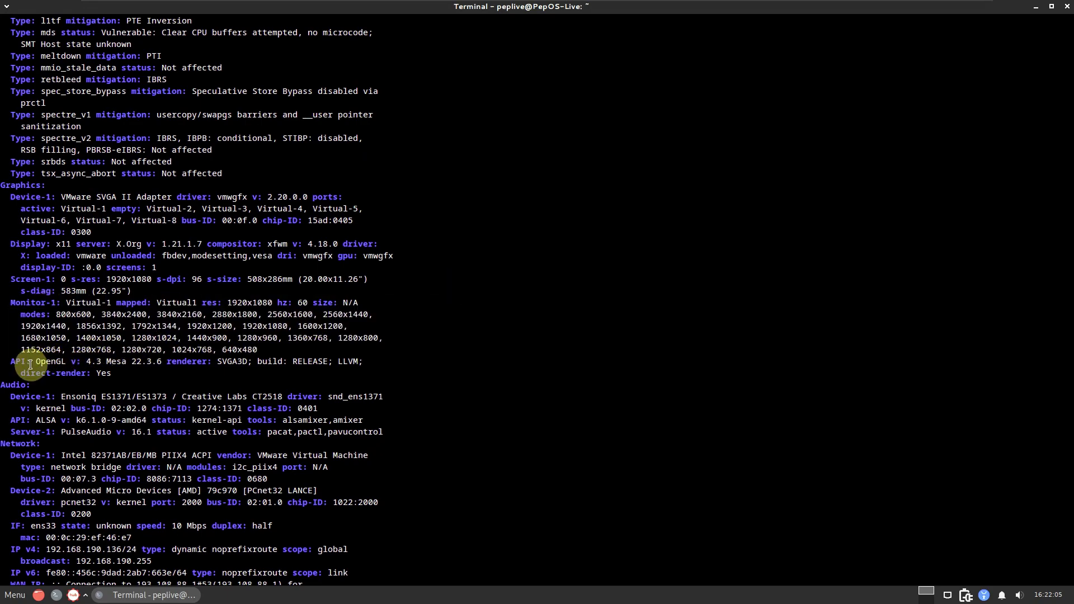
{"action": "left_click_drag", "start_coordinate": [35, 363], "coordinate": [165, 363]}
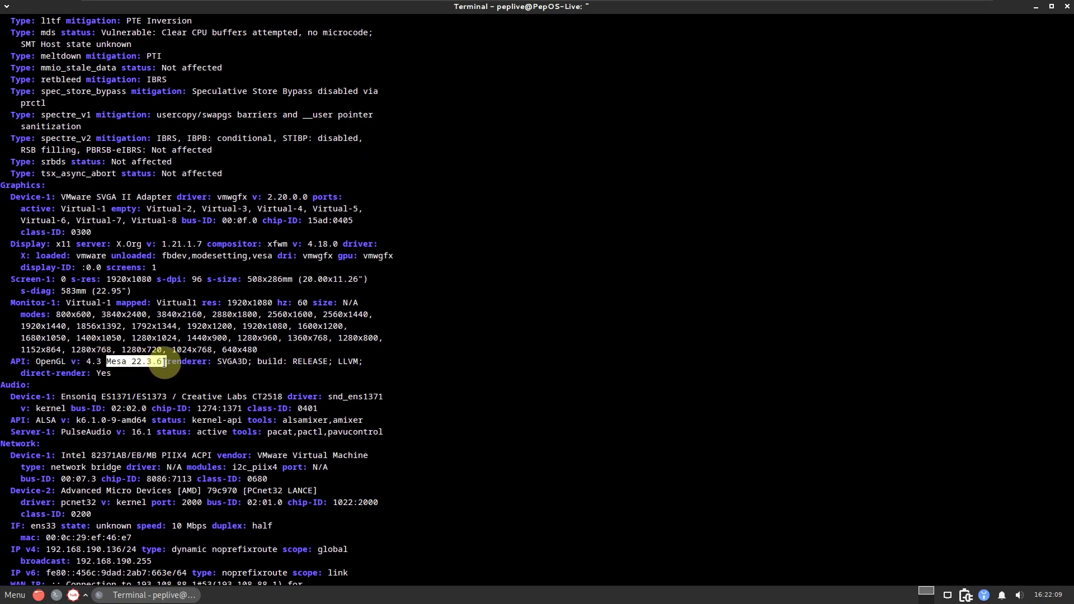
Step: Examine the ALSA and PulseAudio versions in the Audio section, highlighting each entry
{"action": "scroll", "coordinate": [219, 358], "scroll_direction": "down", "scroll_amount": 2}
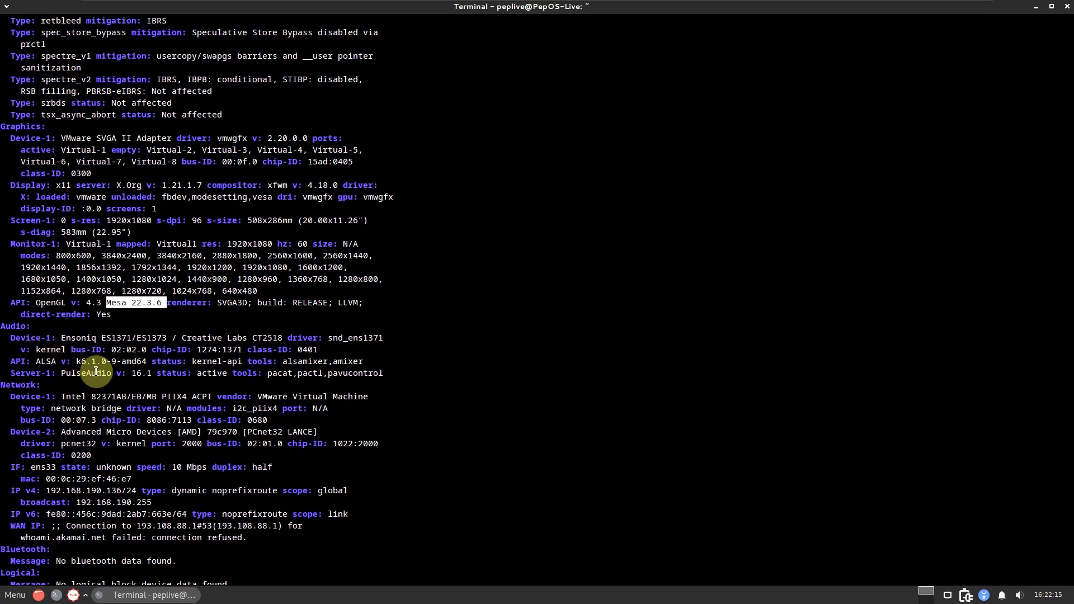
{"action": "left_click_drag", "start_coordinate": [82, 362], "coordinate": [35, 362]}
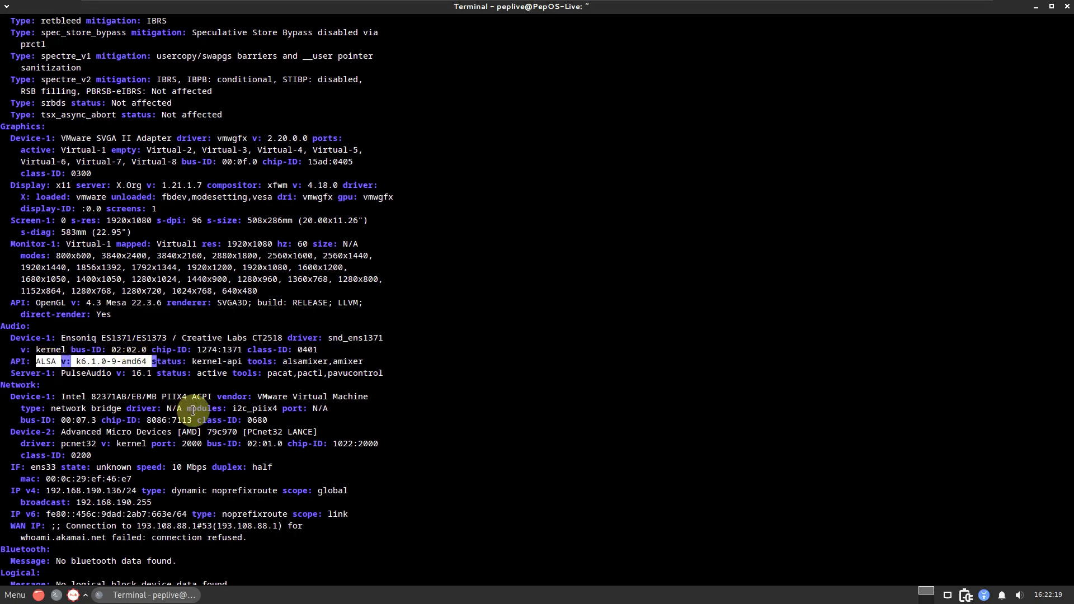
{"action": "left_click", "coordinate": [131, 387]}
{"action": "left_click_drag", "start_coordinate": [60, 373], "coordinate": [152, 371]}
Step: Look through the Network section and on to Drives, highlighting the Local Storage total and usage
{"action": "scroll", "coordinate": [291, 366], "scroll_direction": "down", "scroll_amount": 3}
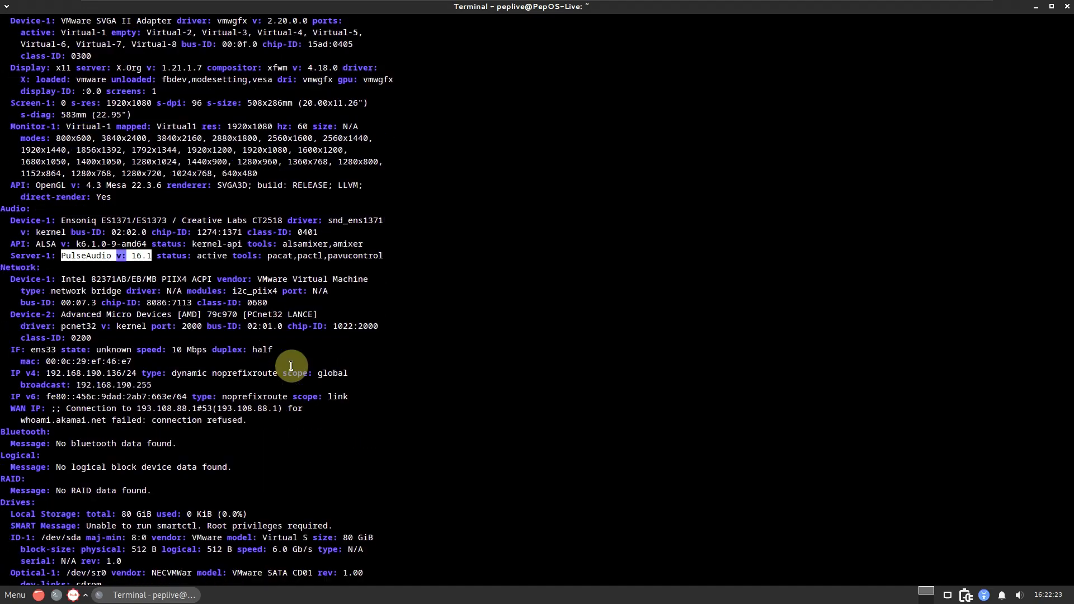
{"action": "scroll", "coordinate": [291, 365], "scroll_direction": "up", "scroll_amount": 2}
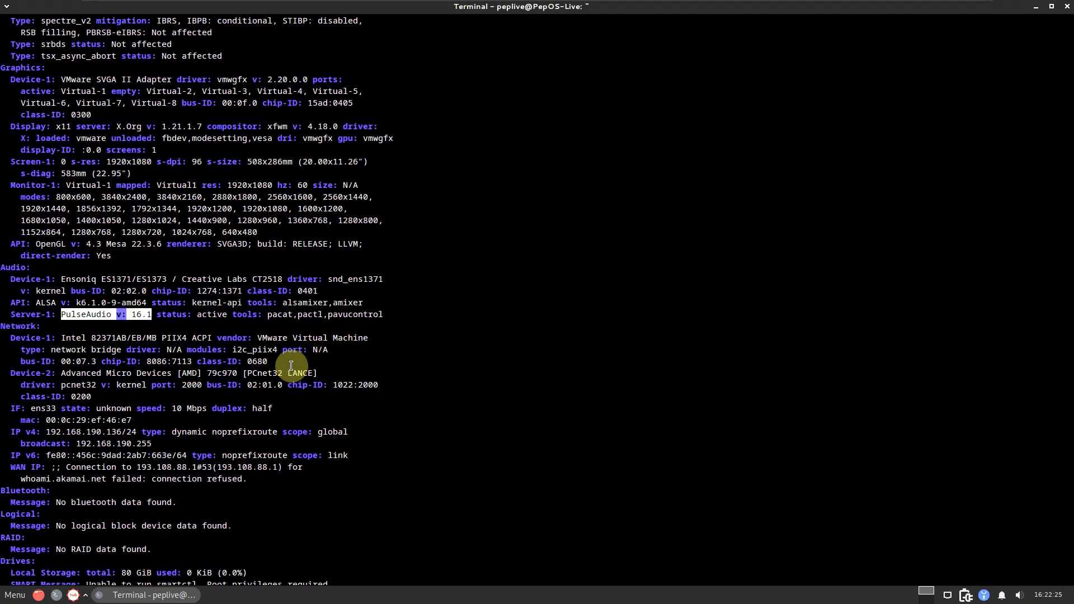
{"action": "scroll", "coordinate": [134, 344], "scroll_direction": "down", "scroll_amount": 2}
{"action": "scroll", "coordinate": [181, 428], "scroll_direction": "down", "scroll_amount": 2}
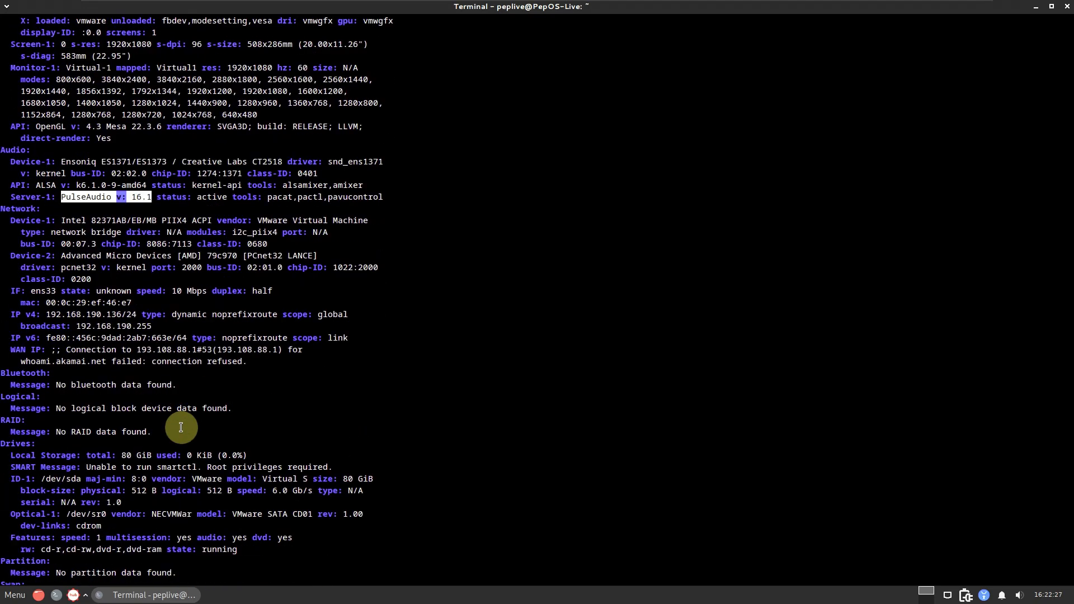
{"action": "left_click_drag", "start_coordinate": [10, 455], "coordinate": [264, 452]}
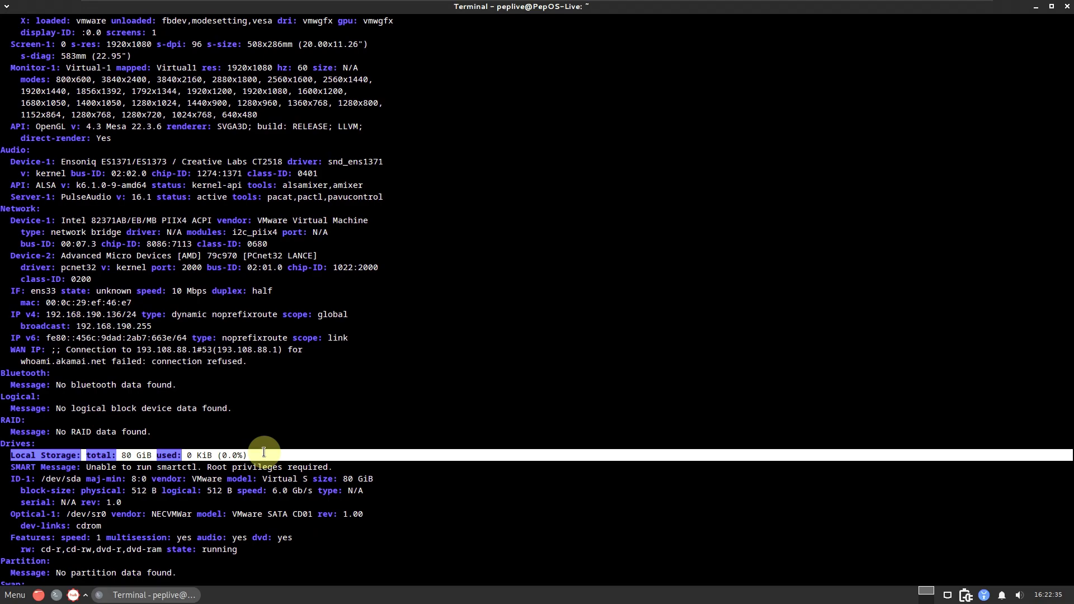
Step: Examine the Info section at the end of the output, highlighting all its details, the gcc version and the Bash version
{"action": "scroll", "coordinate": [227, 376], "scroll_direction": "down", "scroll_amount": 2}
{"action": "scroll", "coordinate": [228, 378], "scroll_direction": "down", "scroll_amount": 15}
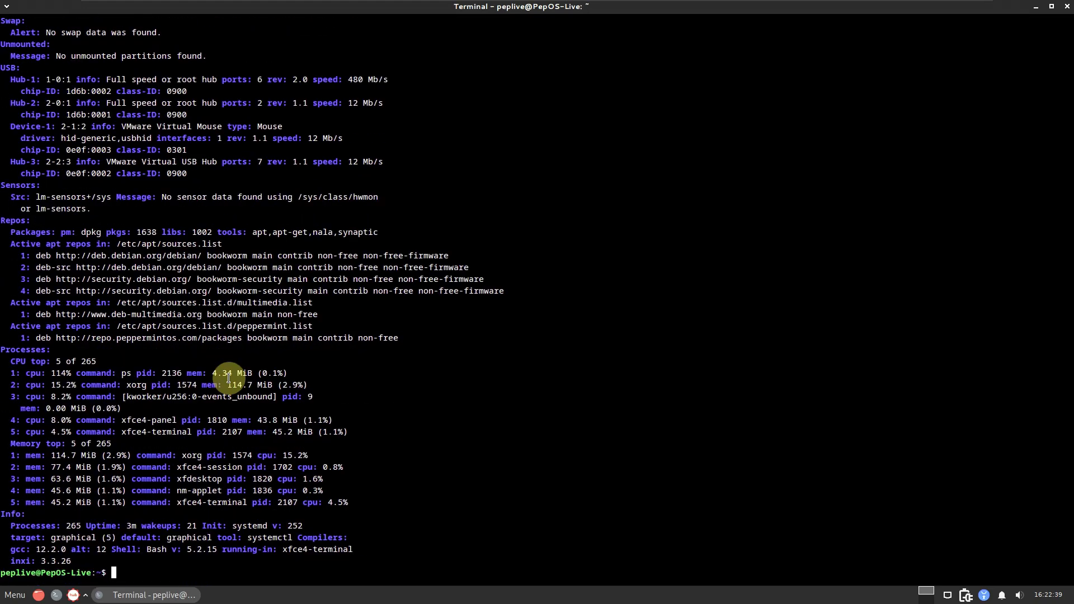
{"action": "left_click_drag", "start_coordinate": [10, 526], "coordinate": [165, 563]}
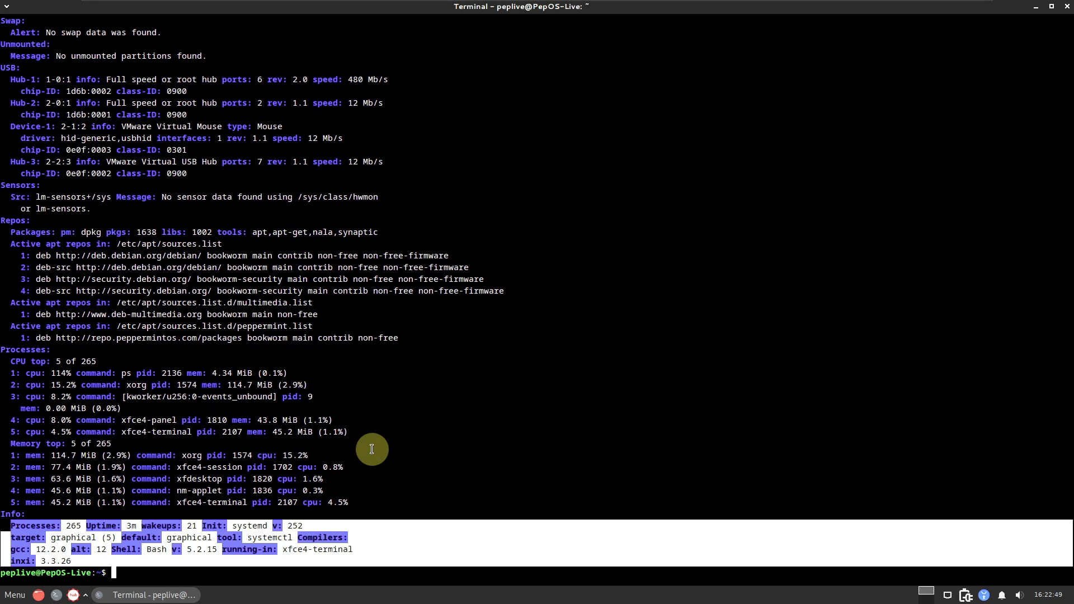
{"action": "left_click", "coordinate": [394, 515]}
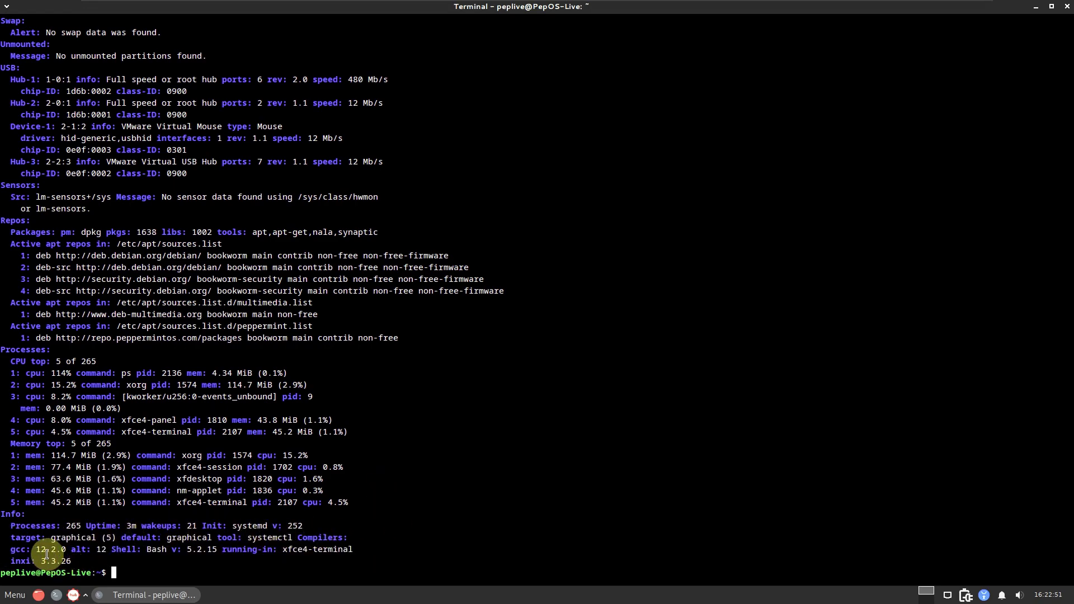
{"action": "left_click_drag", "start_coordinate": [32, 549], "coordinate": [67, 550]}
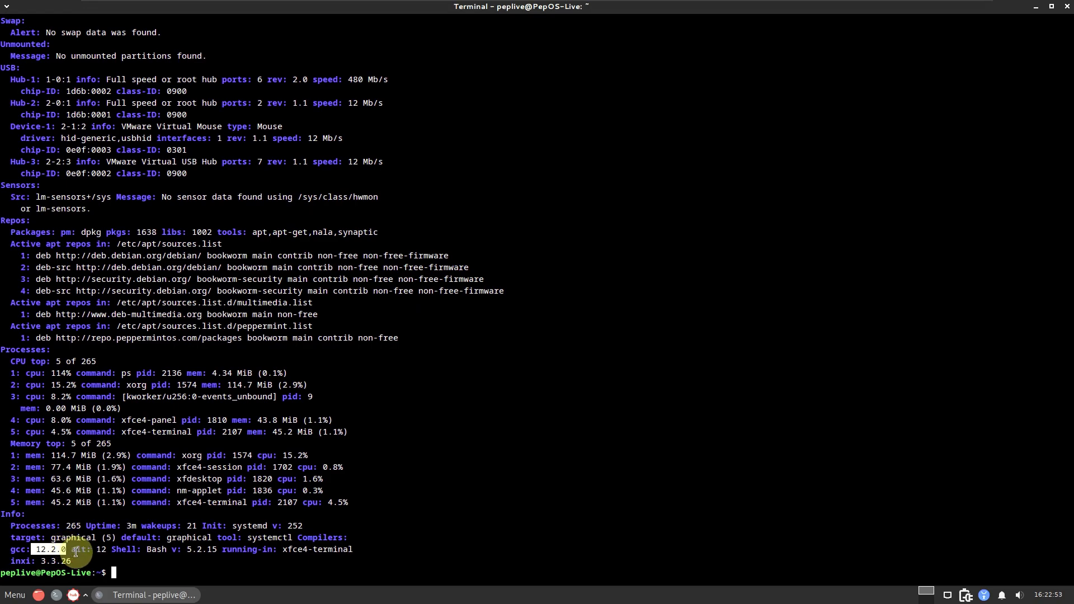
{"action": "left_click_drag", "start_coordinate": [147, 549], "coordinate": [226, 545]}
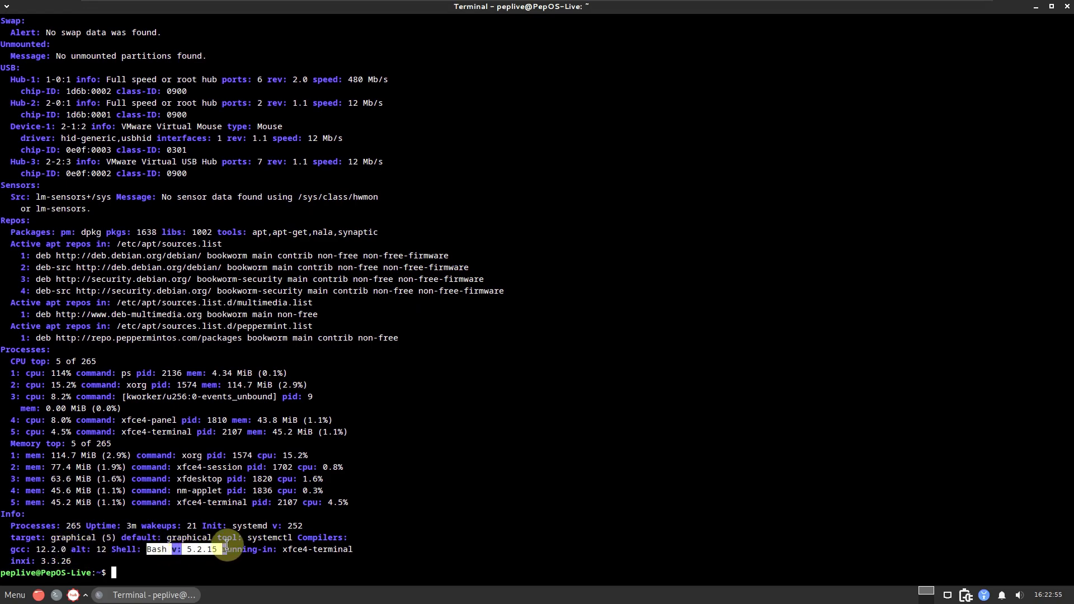
{"action": "left_click", "coordinate": [358, 532]}
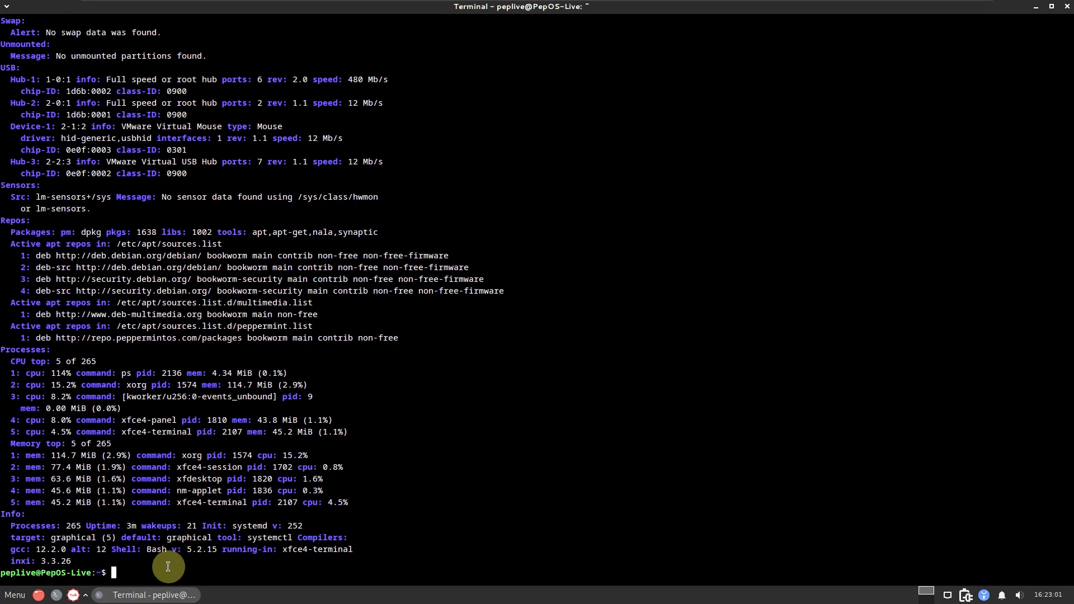
Step: Run neofetch for a system summary and display the distribution identification with cat /etc/issue
{"action": "type", "text": "fetch"}
{"action": "key", "text": "Return"}
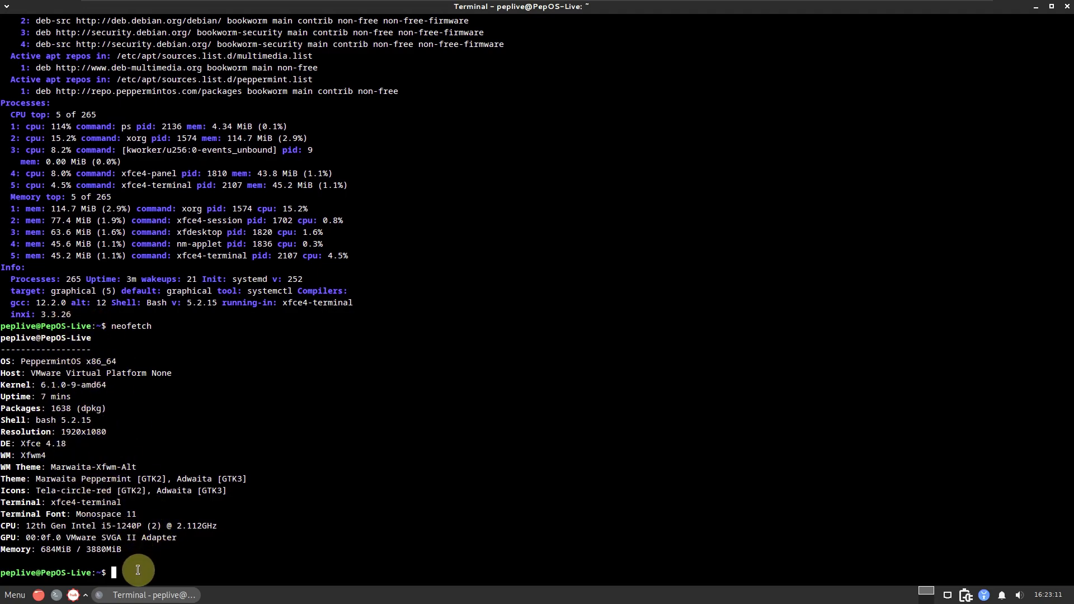
{"action": "type", "text": "cat /etc/issue"}
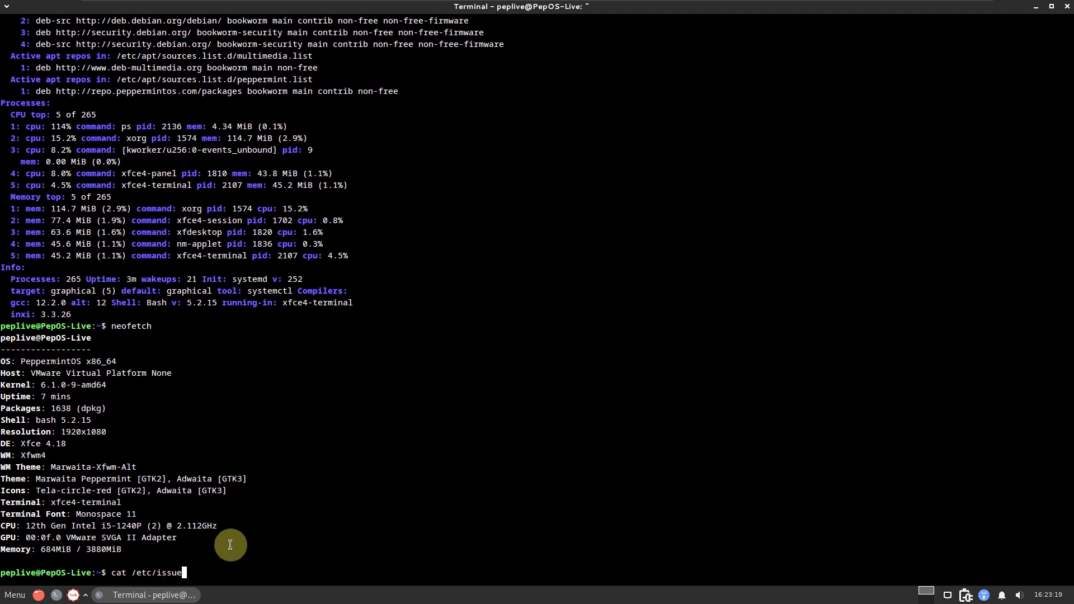
{"action": "key", "text": "Return"}
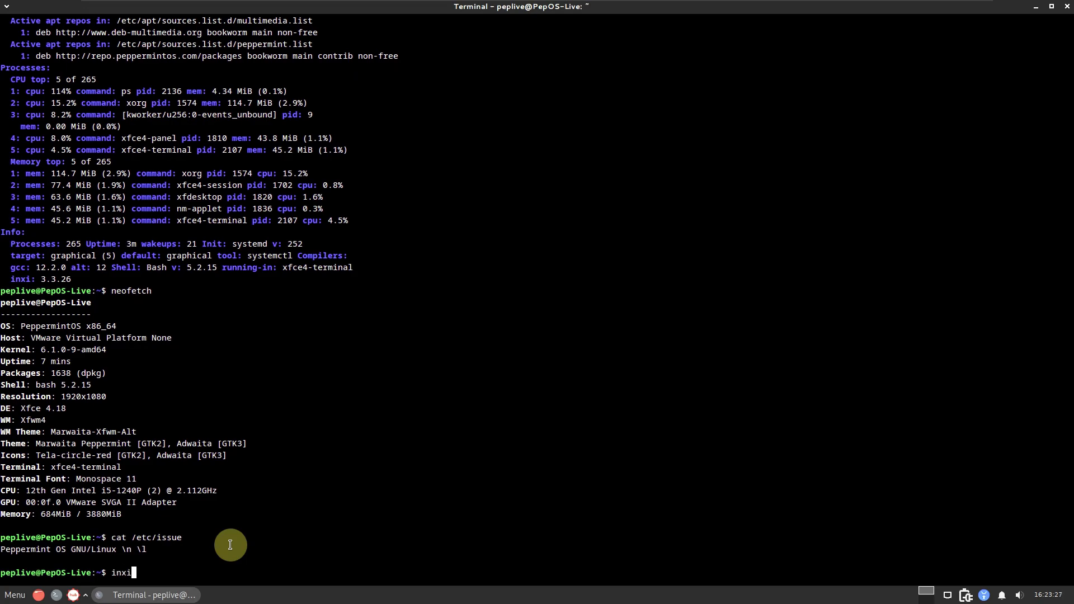
Step: Print the short system summary with inxi and the basic report with inxi -b
{"action": "type", "text": "inxi -b"}
{"action": "key", "text": "Return"}
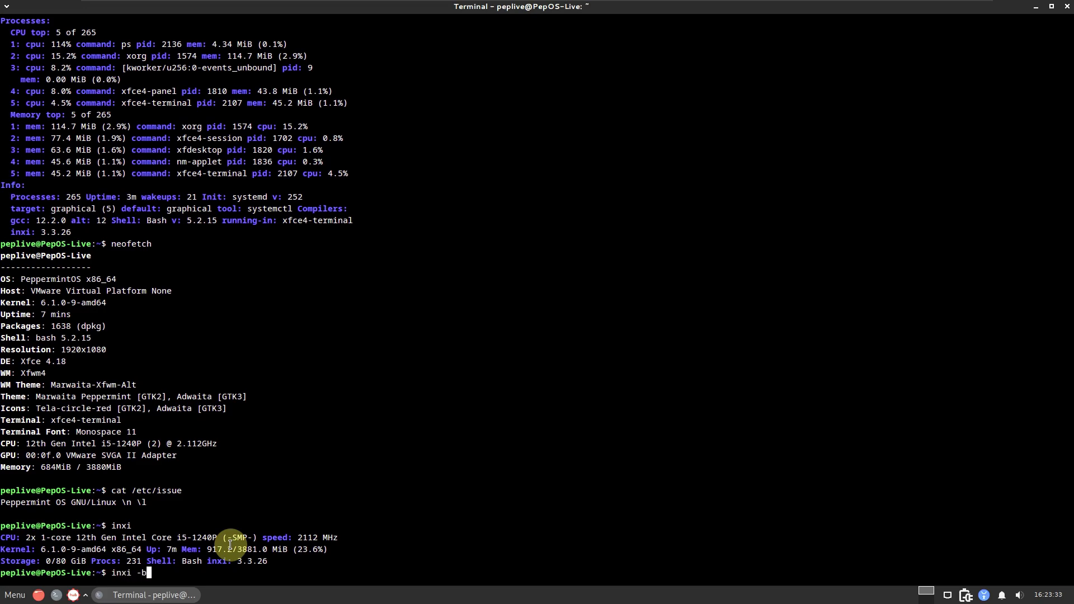
{"action": "type", "text": "inxi -b"}
{"action": "key", "text": "Return"}
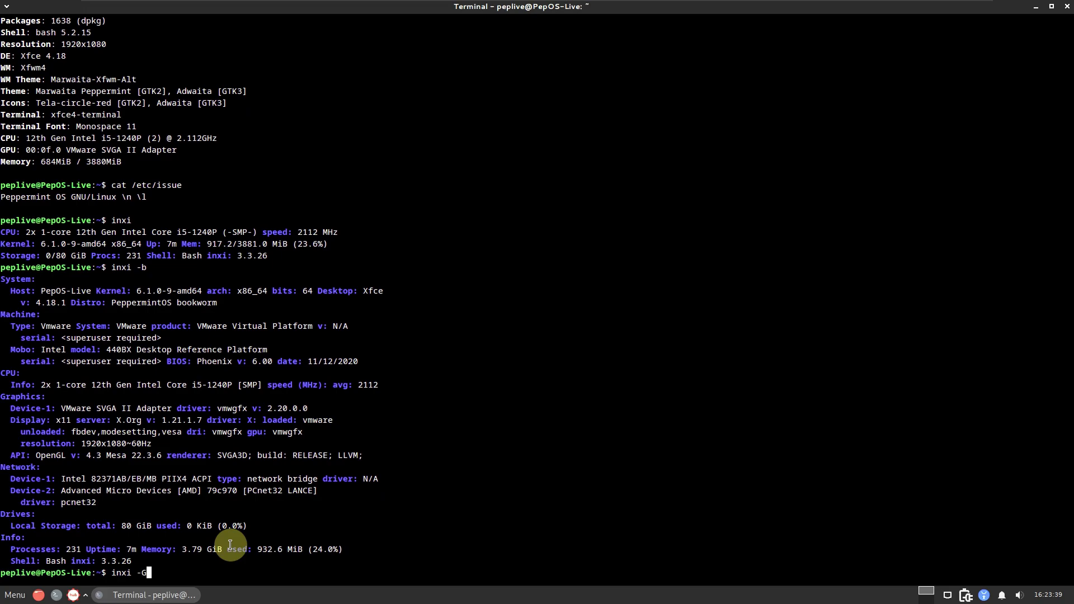
Step: Print the graphics report with inxi -G and try to start htop before closing the terminal
{"action": "key", "text": "Return"}
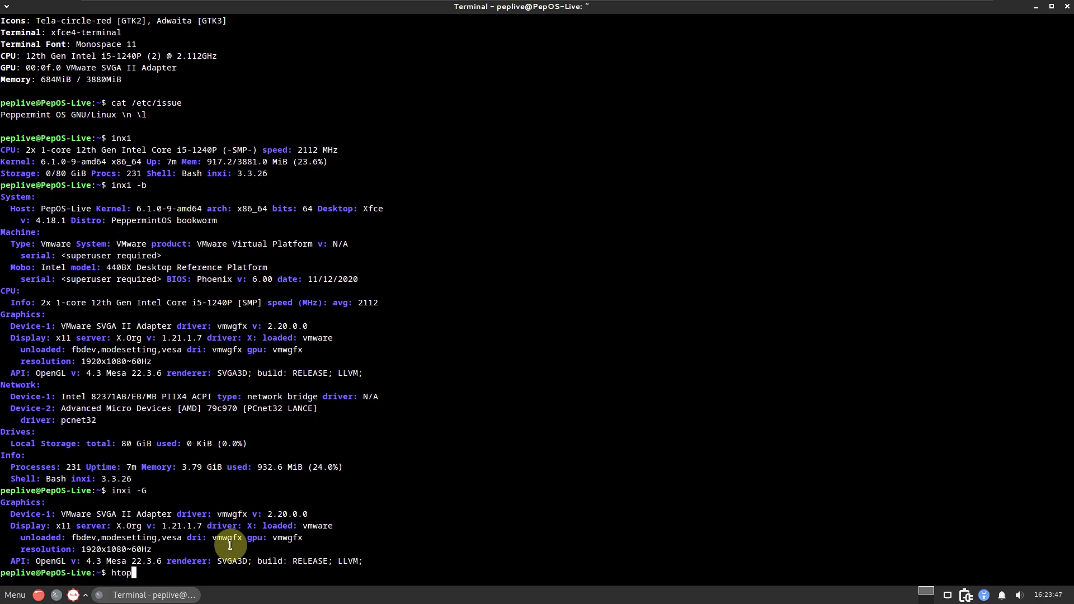
{"action": "key", "text": "Return"}
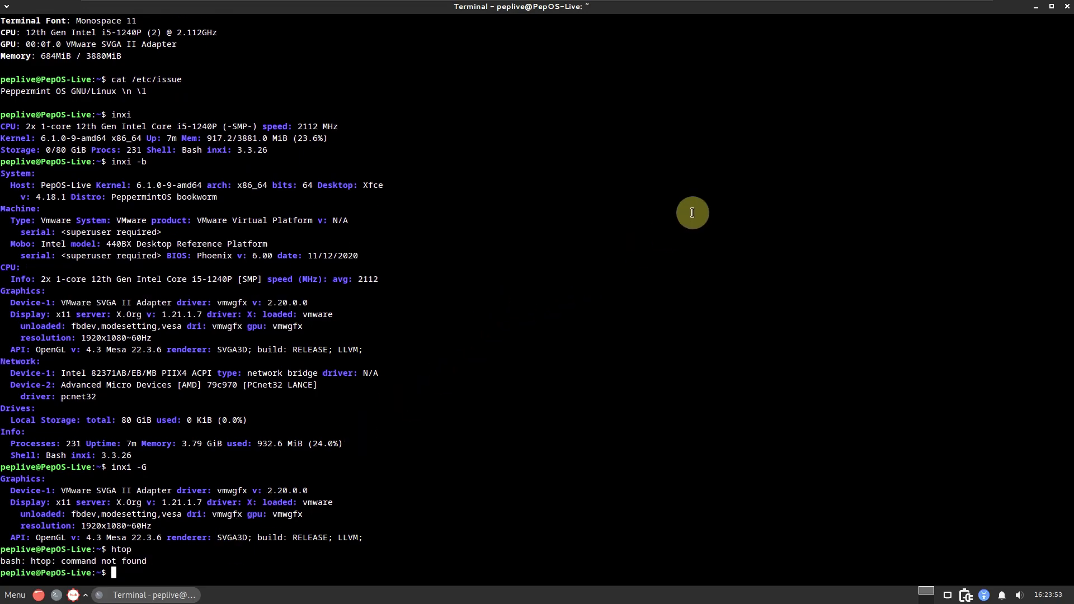
{"action": "left_click", "coordinate": [1066, 7]}
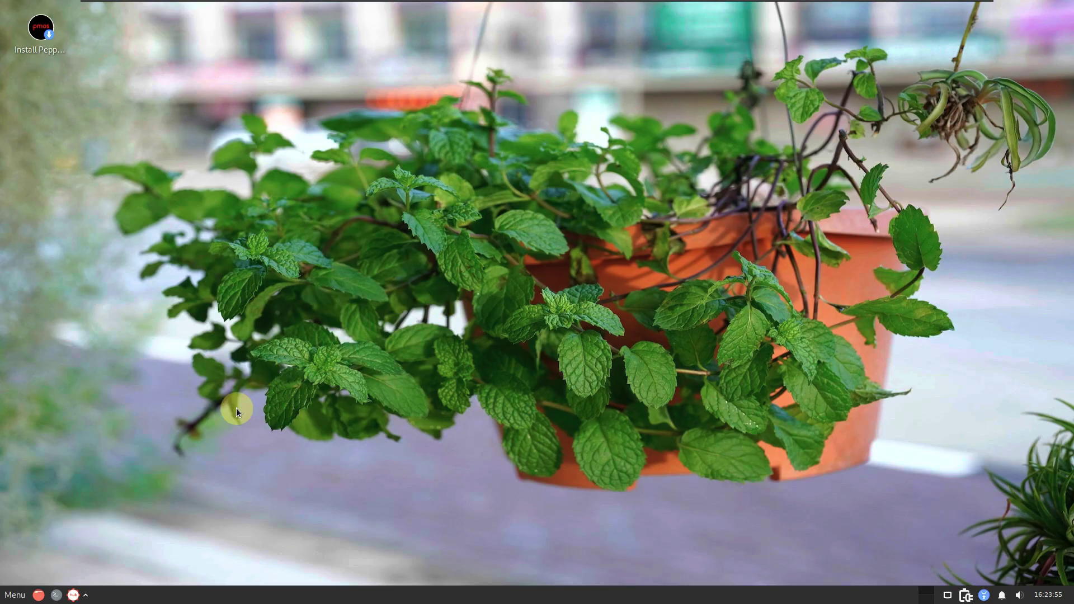
Step: Browse the Internet applications and open Kumo to view its SSB manager, closing it when done
{"action": "left_click", "coordinate": [15, 595]}
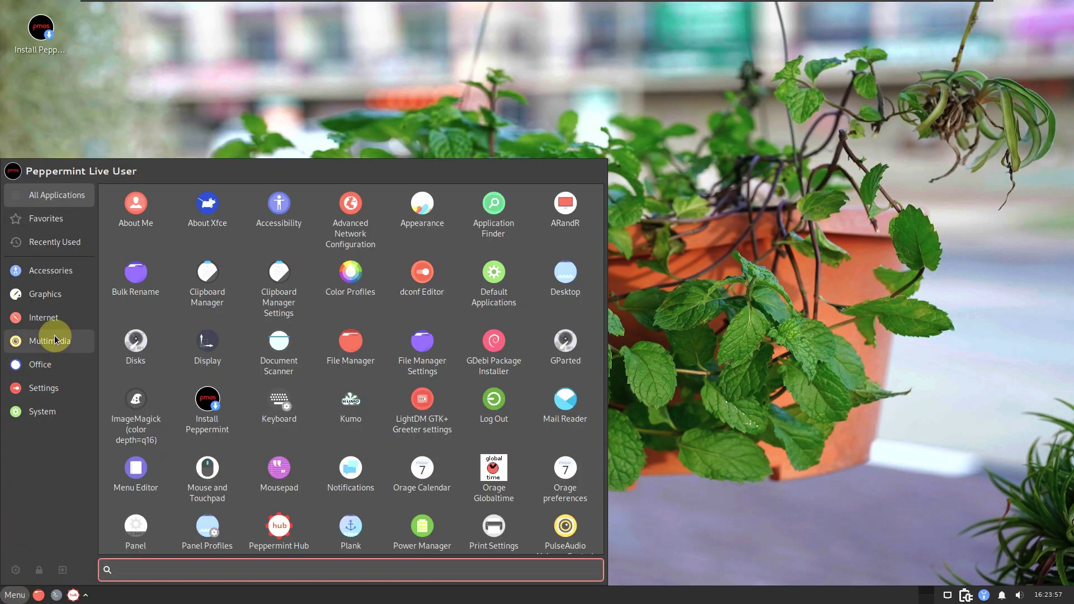
{"action": "left_click", "coordinate": [52, 314]}
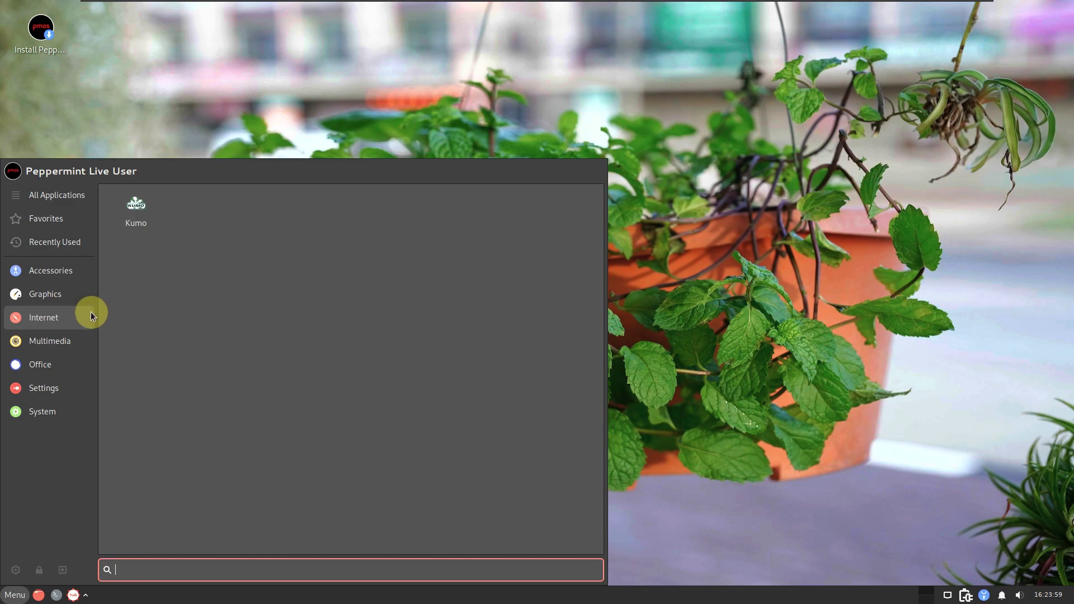
{"action": "mouse_move", "coordinate": [63, 247]}
{"action": "mouse_move", "coordinate": [60, 272]}
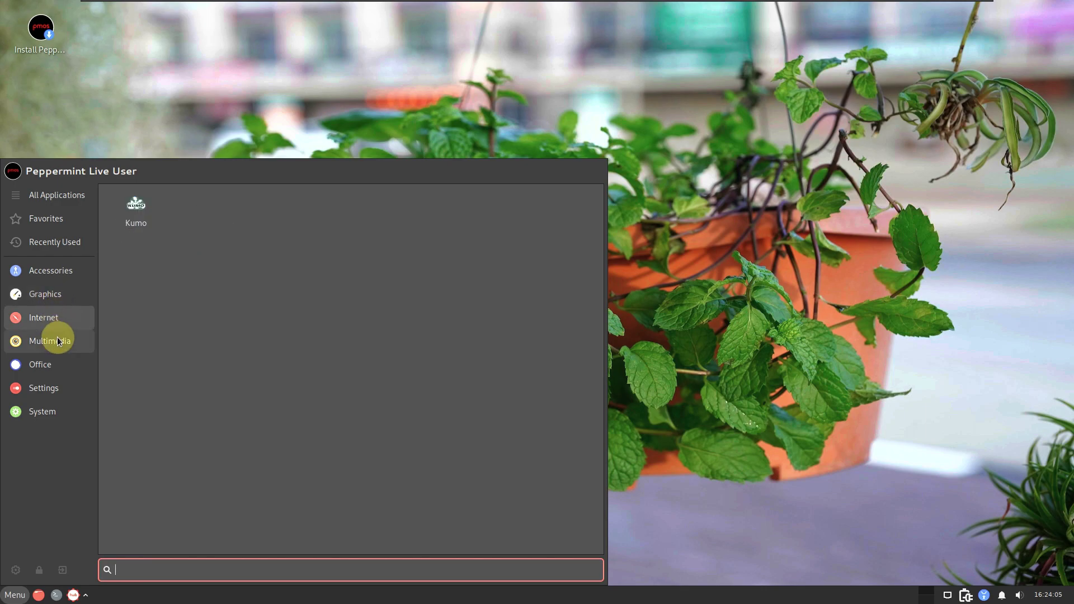
{"action": "mouse_move", "coordinate": [58, 313]}
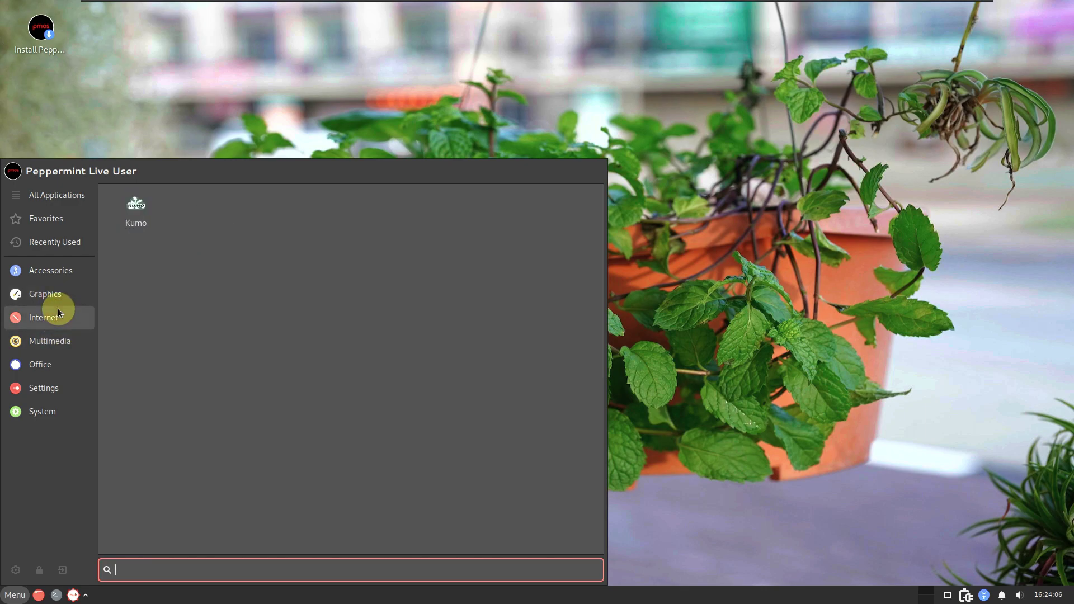
{"action": "left_click", "coordinate": [164, 218]}
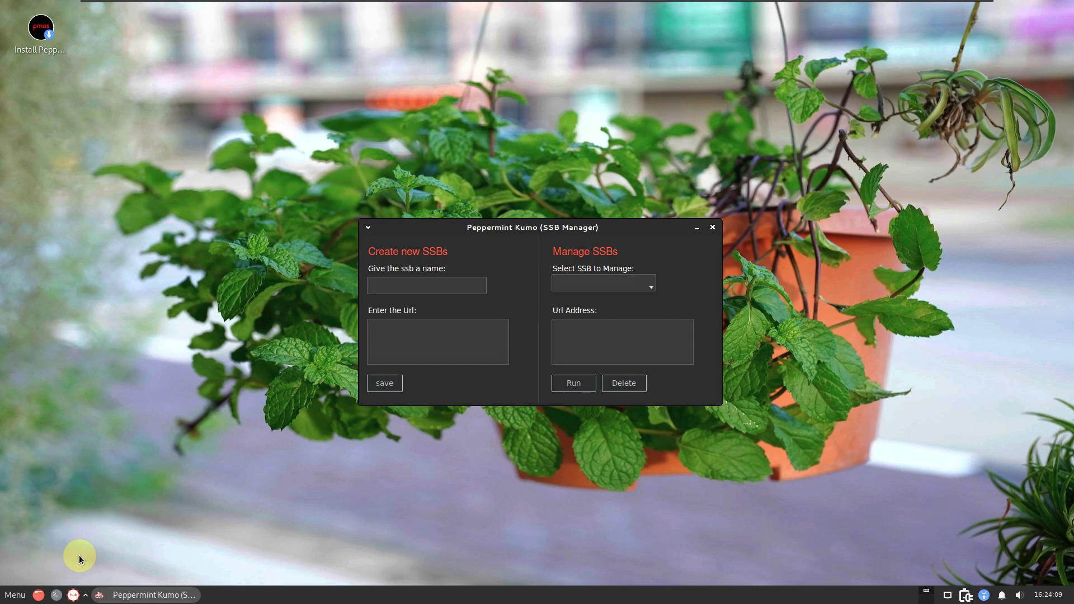
{"action": "left_click", "coordinate": [706, 227]}
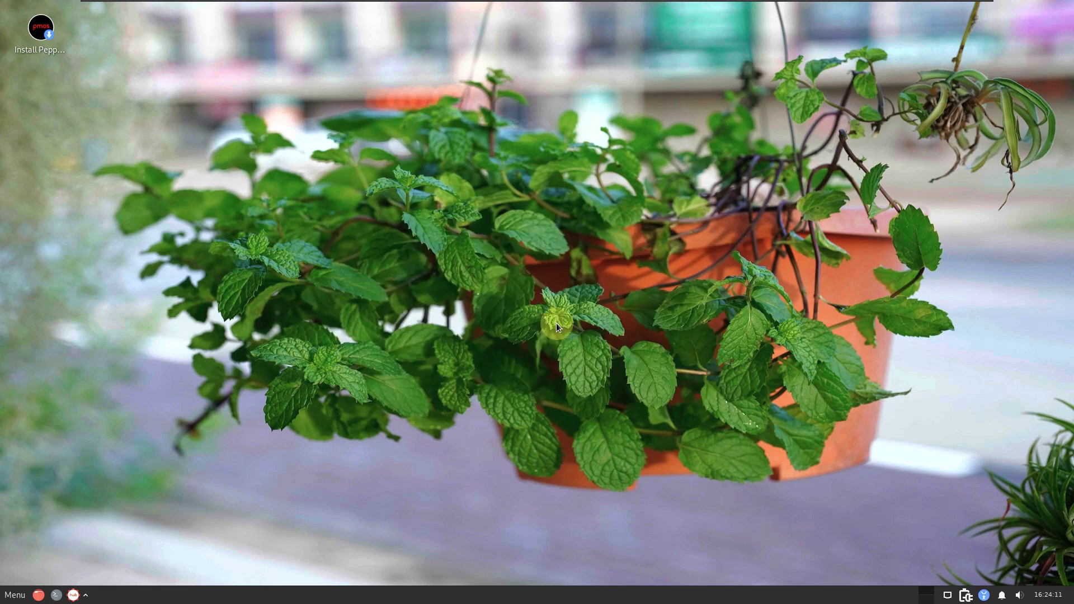
Step: Search the installed applications for "fire" and check the panel's extra launchers and the full application list
{"action": "left_click", "coordinate": [2, 597]}
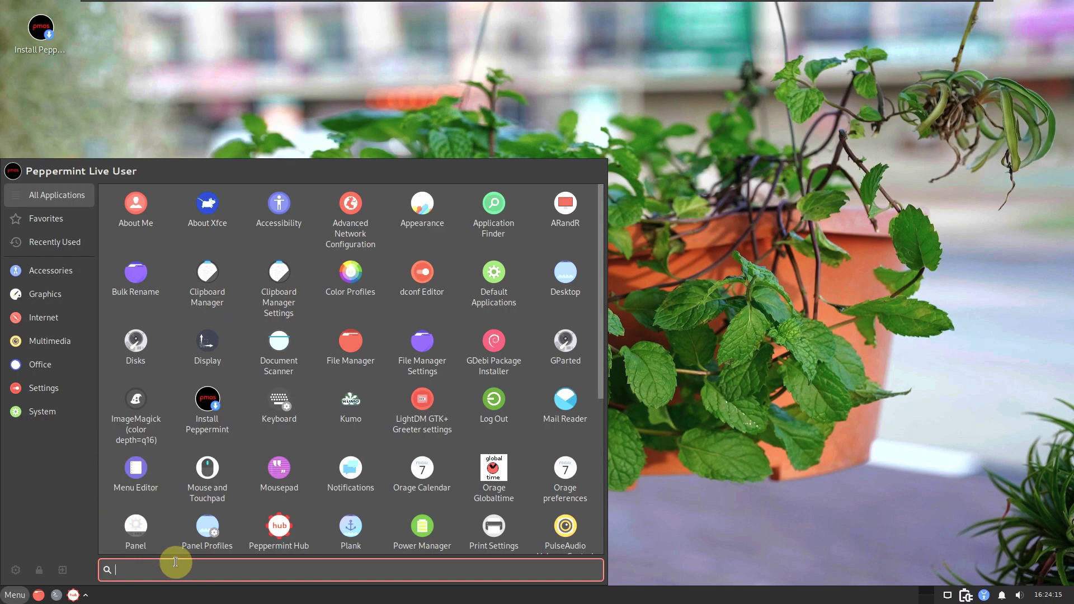
{"action": "type", "text": "fire"}
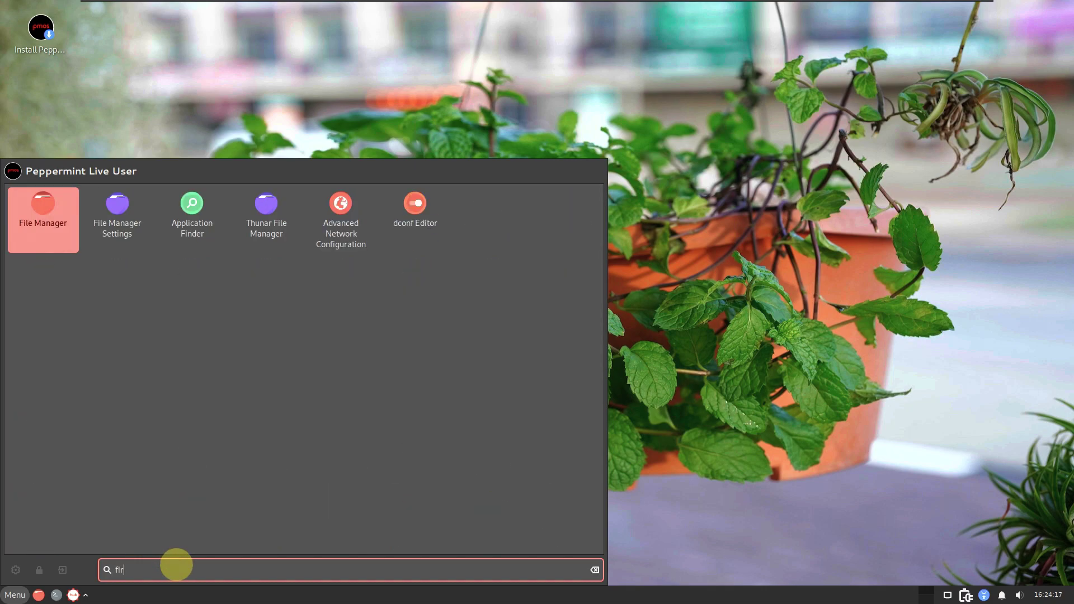
{"action": "left_click", "coordinate": [13, 593]}
{"action": "left_click", "coordinate": [85, 594]}
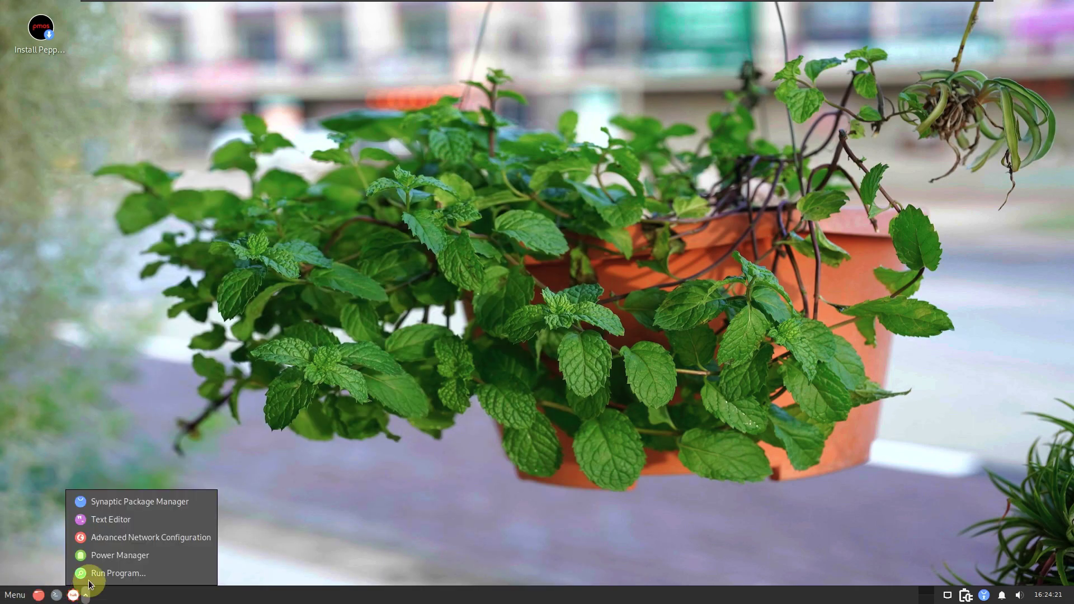
{"action": "left_click", "coordinate": [163, 441]}
{"action": "left_click", "coordinate": [21, 590]}
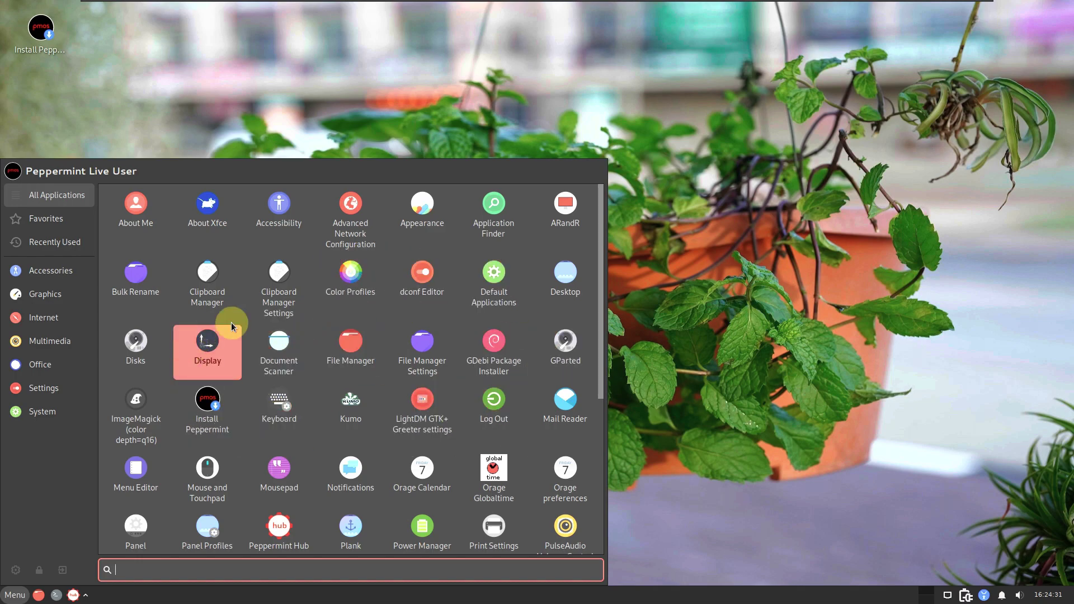
Step: Start the Peppermint installer and view its Calamares version information
{"action": "left_click", "coordinate": [637, 361]}
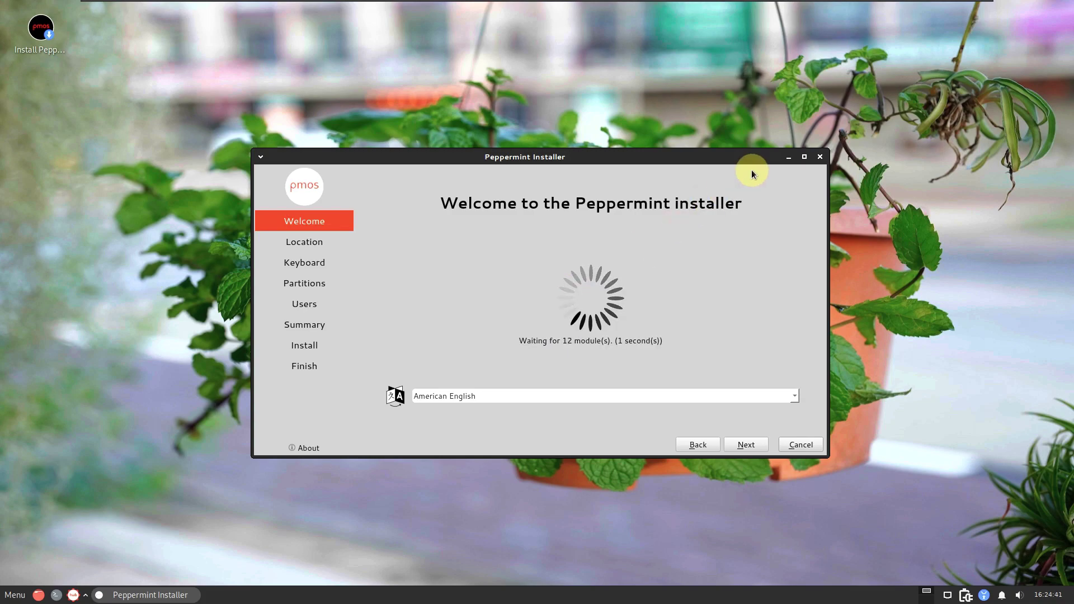
{"action": "left_click", "coordinate": [308, 448]}
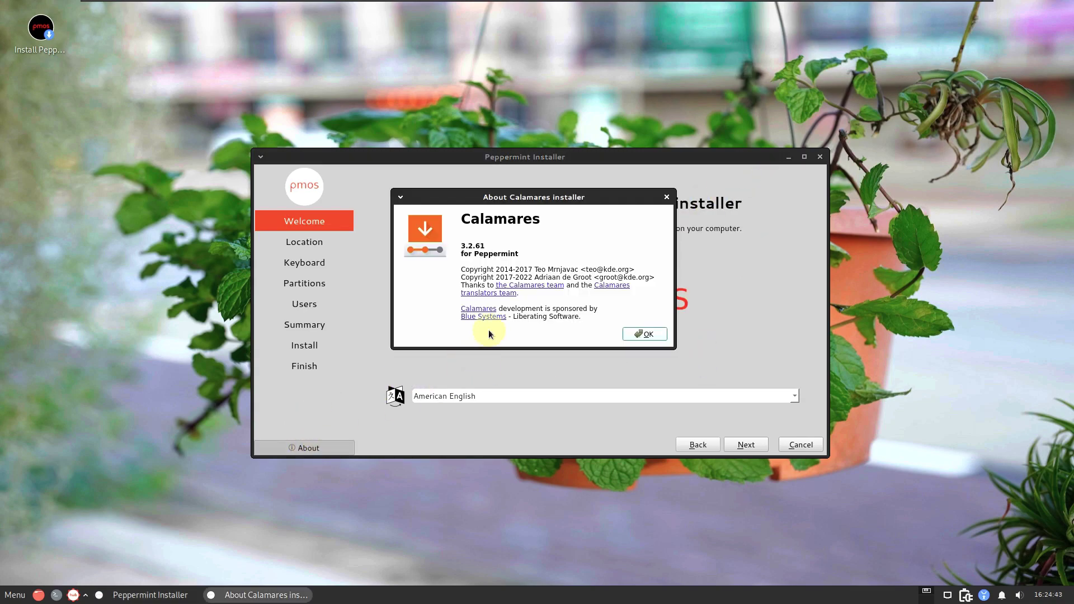
{"action": "left_click", "coordinate": [647, 334]}
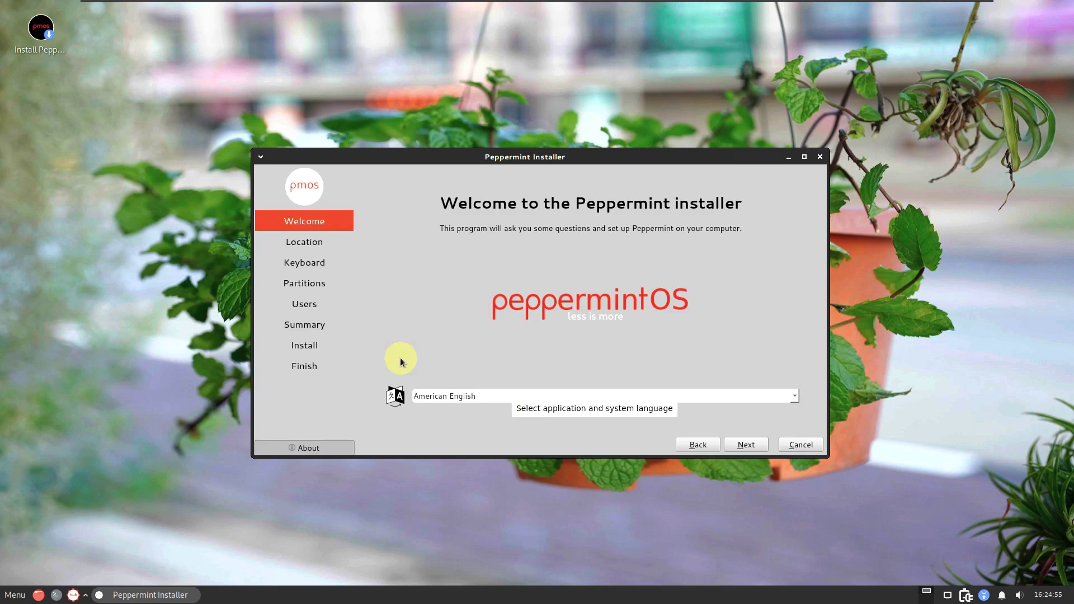
Step: Look over the installer's language choices, keep American English, and continue to the location page
{"action": "left_click", "coordinate": [589, 393]}
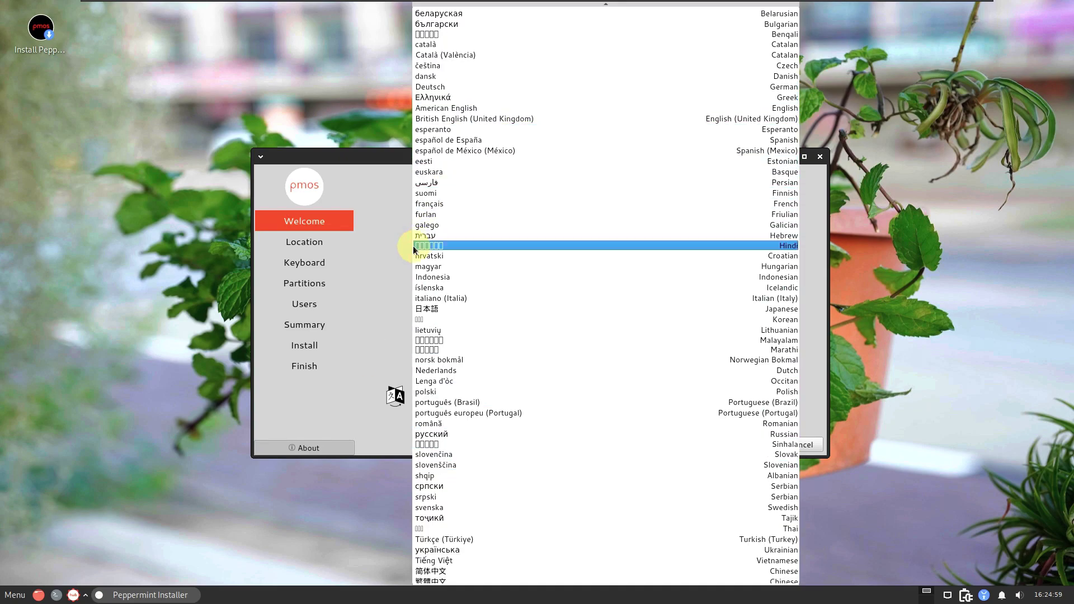
{"action": "left_click", "coordinate": [399, 260]}
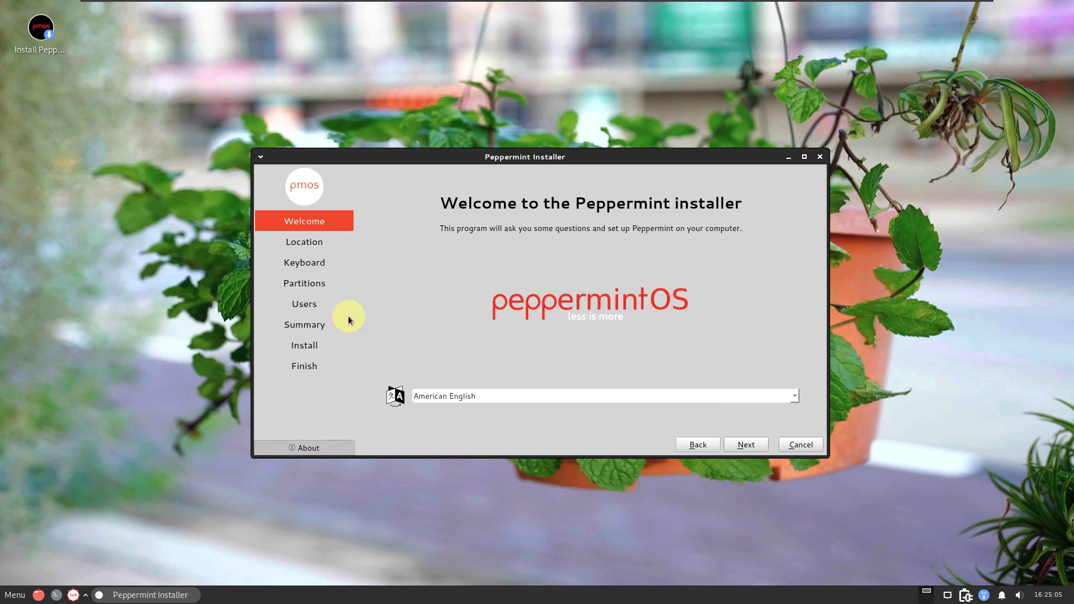
{"action": "left_click", "coordinate": [739, 442]}
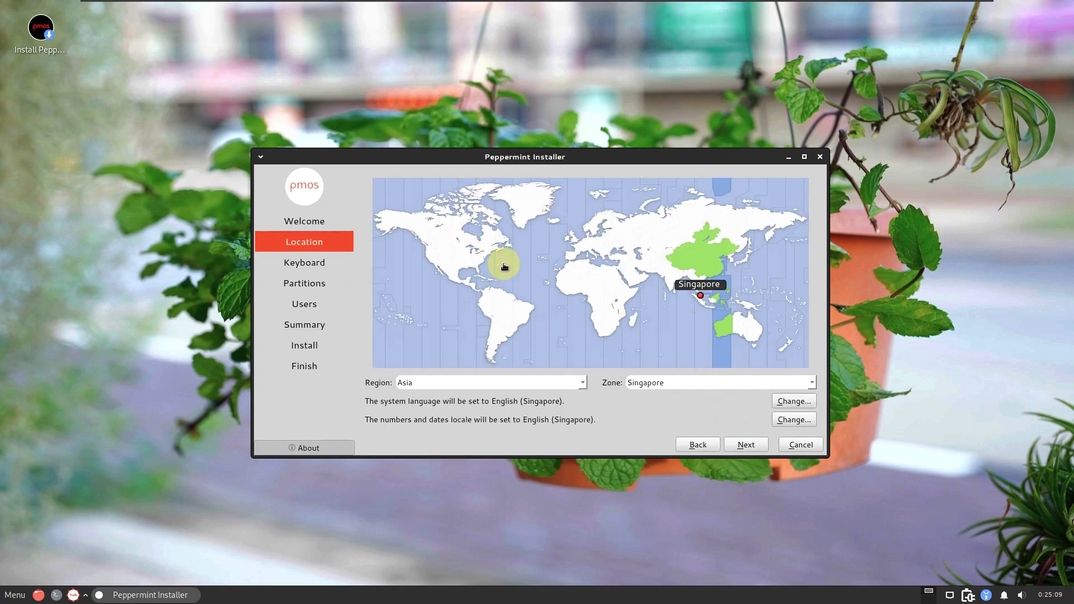
Step: Set the installation location to Los Angeles on the map and check the region and zone choices
{"action": "left_click", "coordinate": [429, 269]}
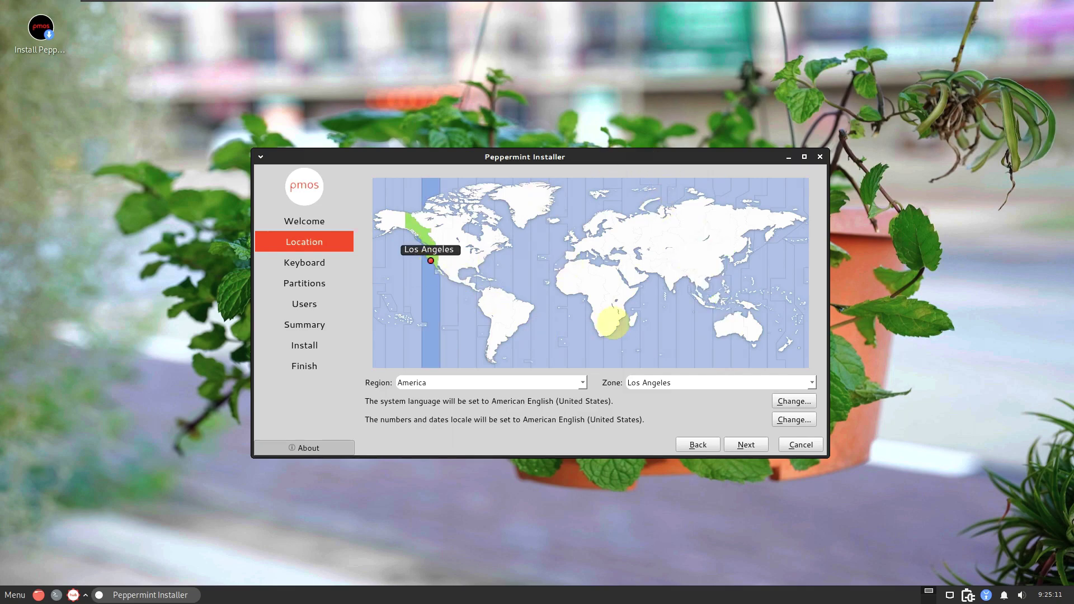
{"action": "left_click", "coordinate": [546, 382]}
{"action": "left_click", "coordinate": [657, 414]}
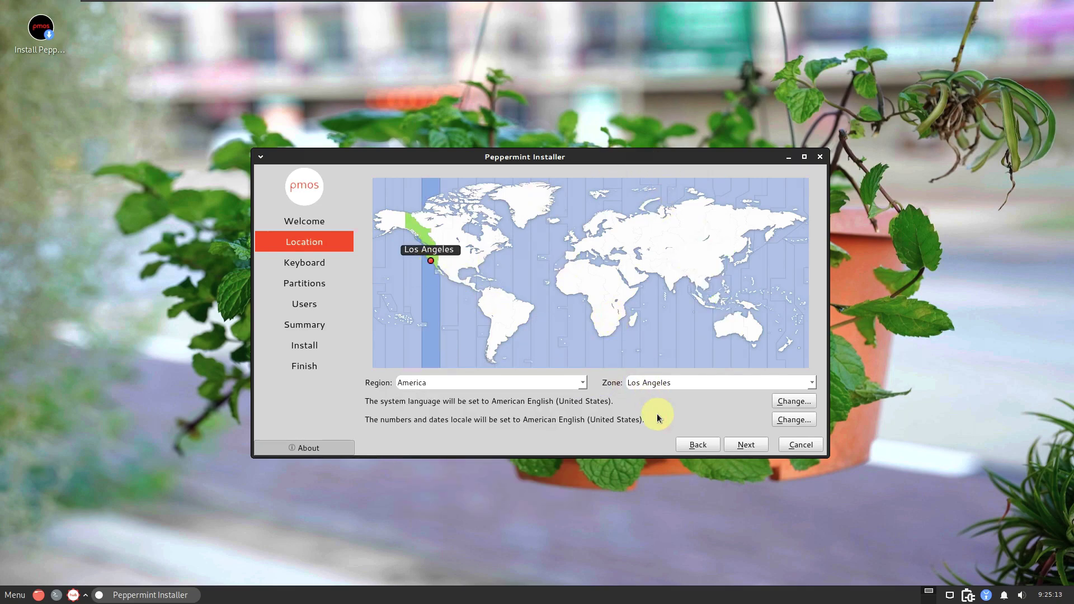
{"action": "left_click", "coordinate": [689, 386]}
{"action": "left_click", "coordinate": [560, 418]}
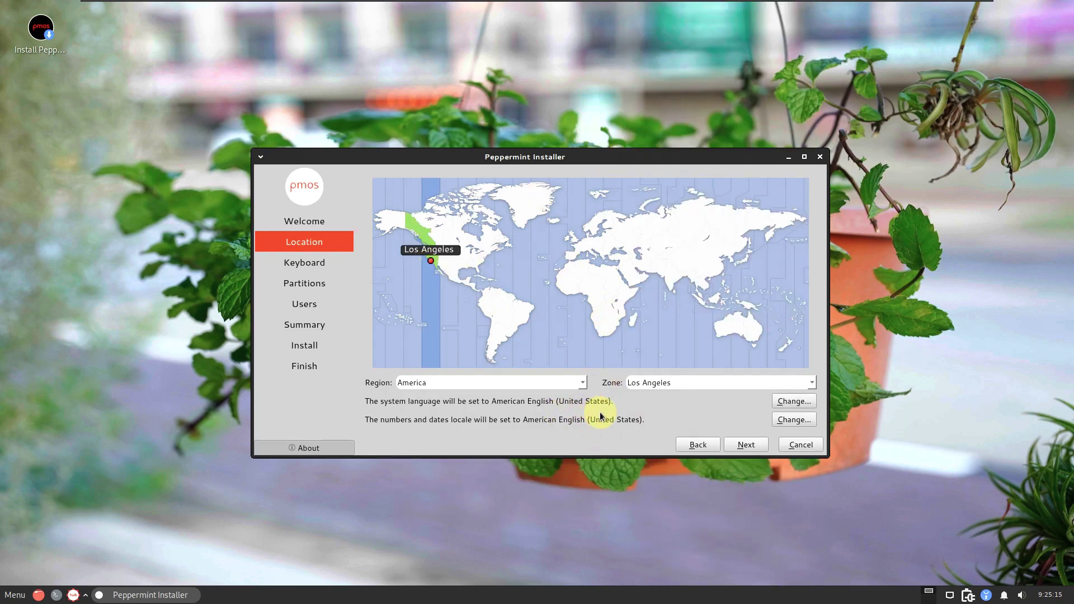
Step: Check the system language and the numbers and dates locale settings without changing them, and continue to the keyboard page
{"action": "left_click", "coordinate": [796, 406]}
{"action": "left_click", "coordinate": [611, 374]}
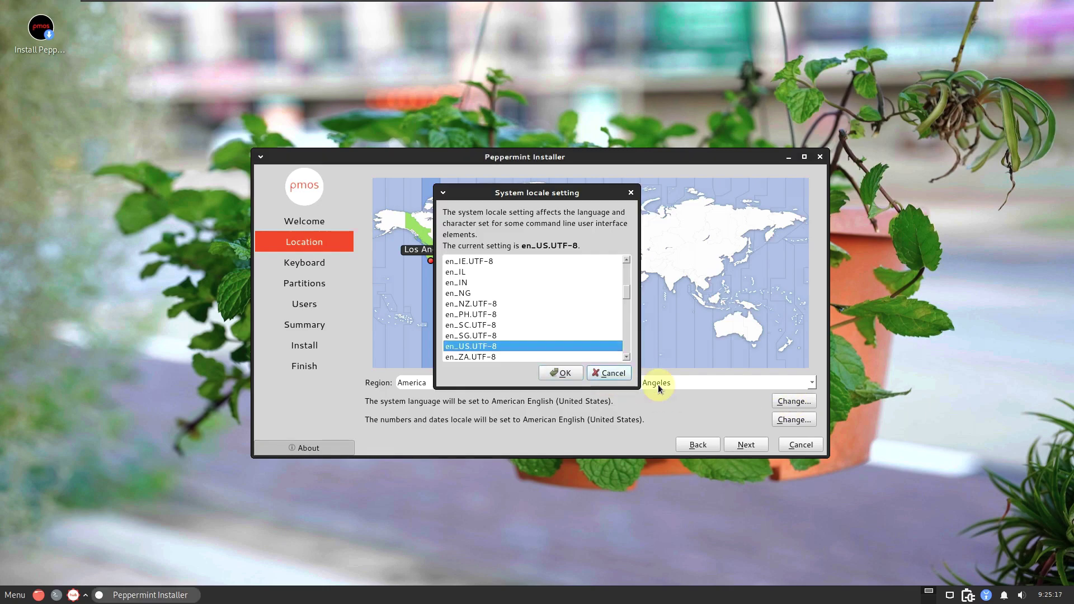
{"action": "left_click", "coordinate": [774, 420]}
{"action": "left_click", "coordinate": [613, 373]}
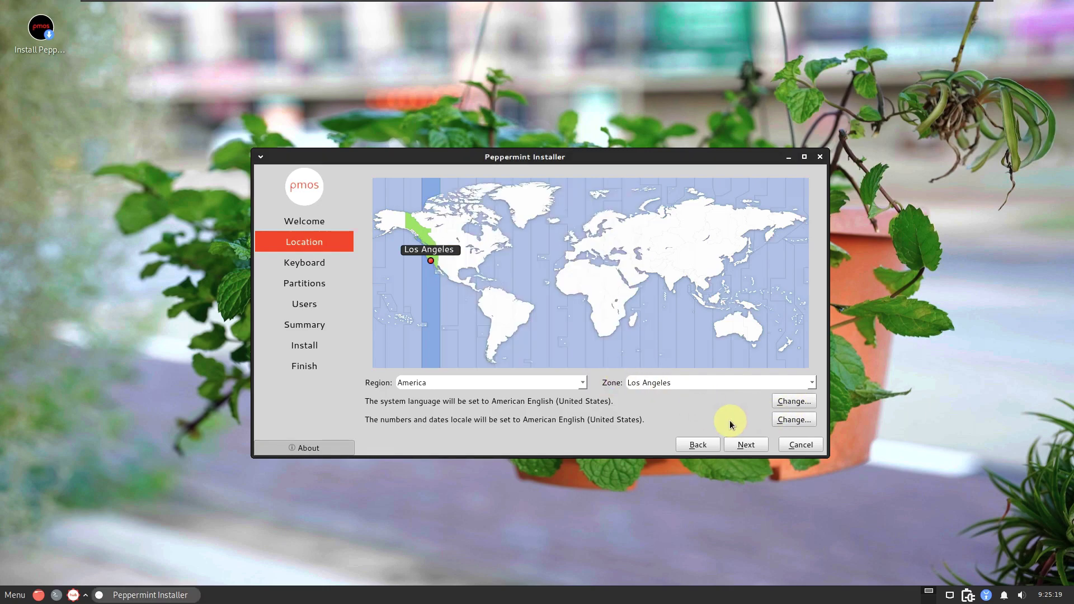
{"action": "left_click", "coordinate": [749, 444]}
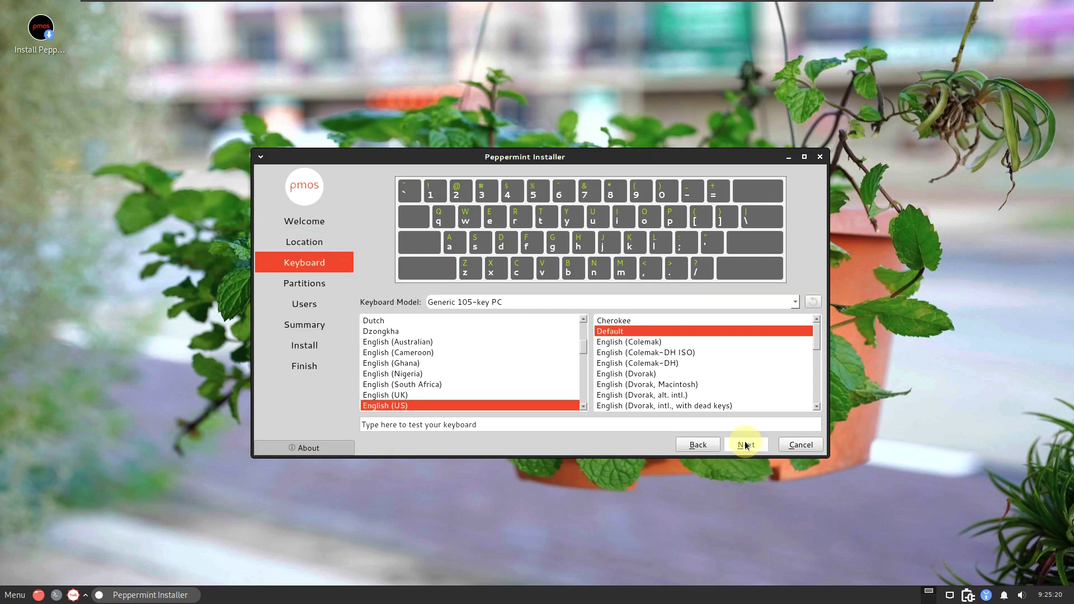
Step: Look through the keyboard models, keep Generic 105-key PC with the English (US) default layout, and continue to partitioning
{"action": "left_click", "coordinate": [546, 300]}
{"action": "scroll", "coordinate": [534, 184], "scroll_direction": "up", "scroll_amount": 3}
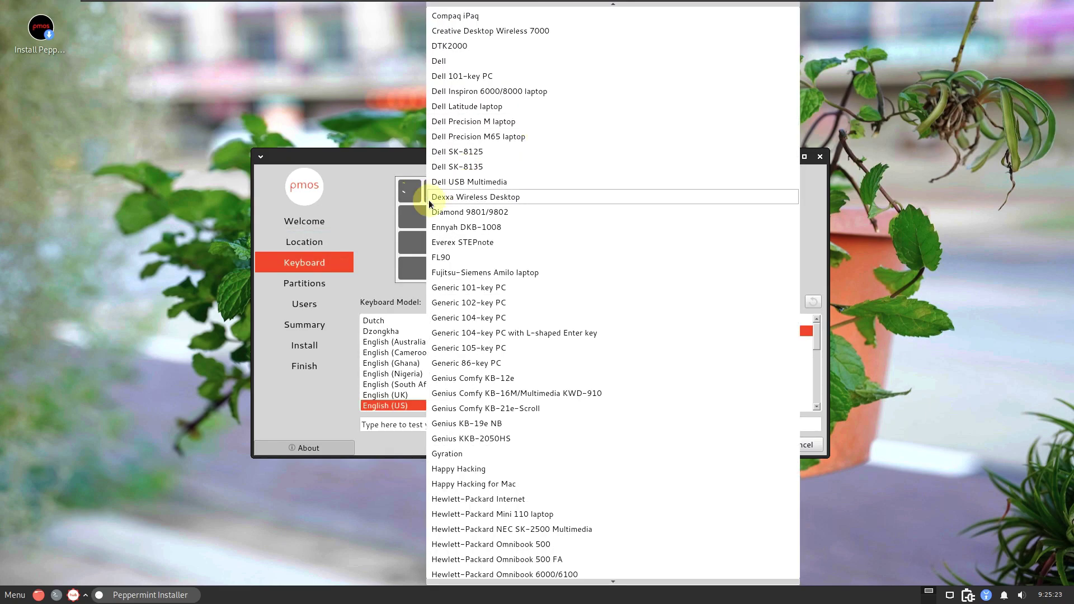
{"action": "left_click", "coordinate": [378, 217]}
{"action": "left_click", "coordinate": [742, 444]}
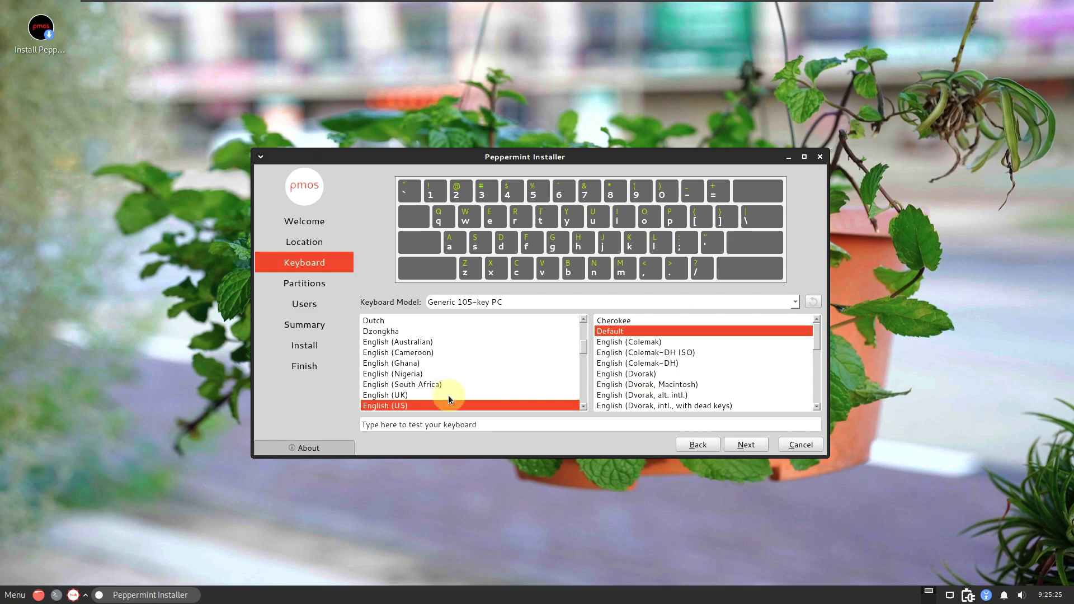
{"action": "left_click", "coordinate": [752, 447]}
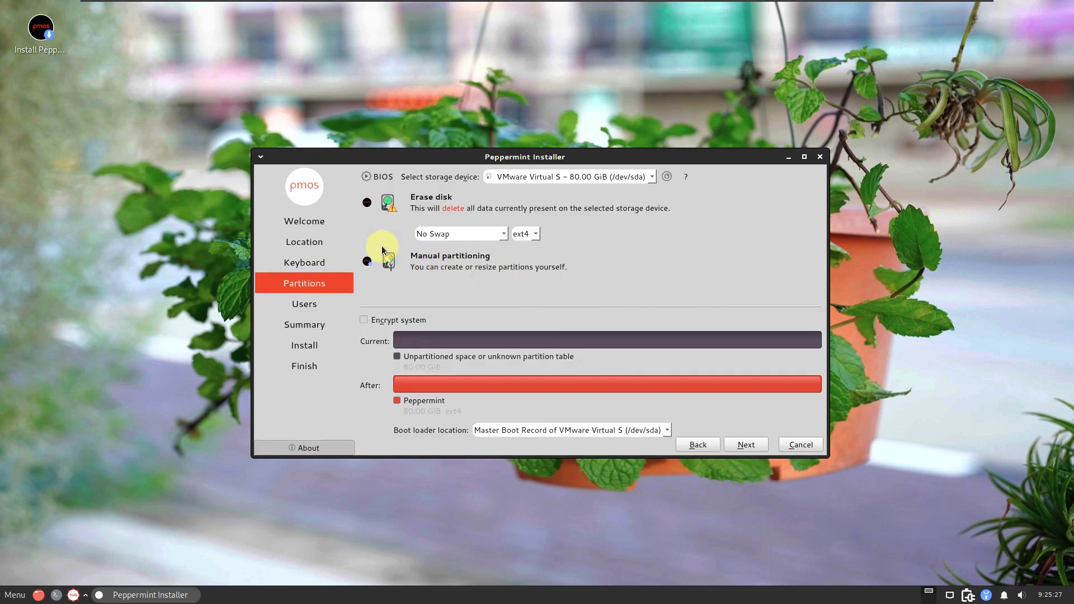
Step: Maximize the installer and compare manual partitioning with Erase disk, viewing the swap and file system choices of Erase disk
{"action": "left_click", "coordinate": [804, 157]}
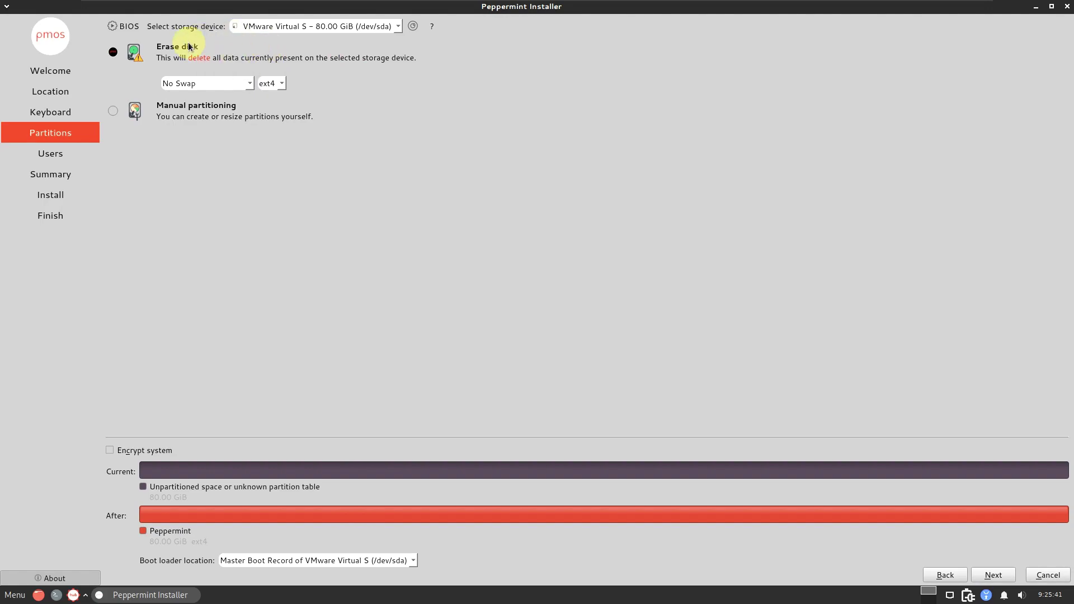
{"action": "left_click", "coordinate": [113, 111]}
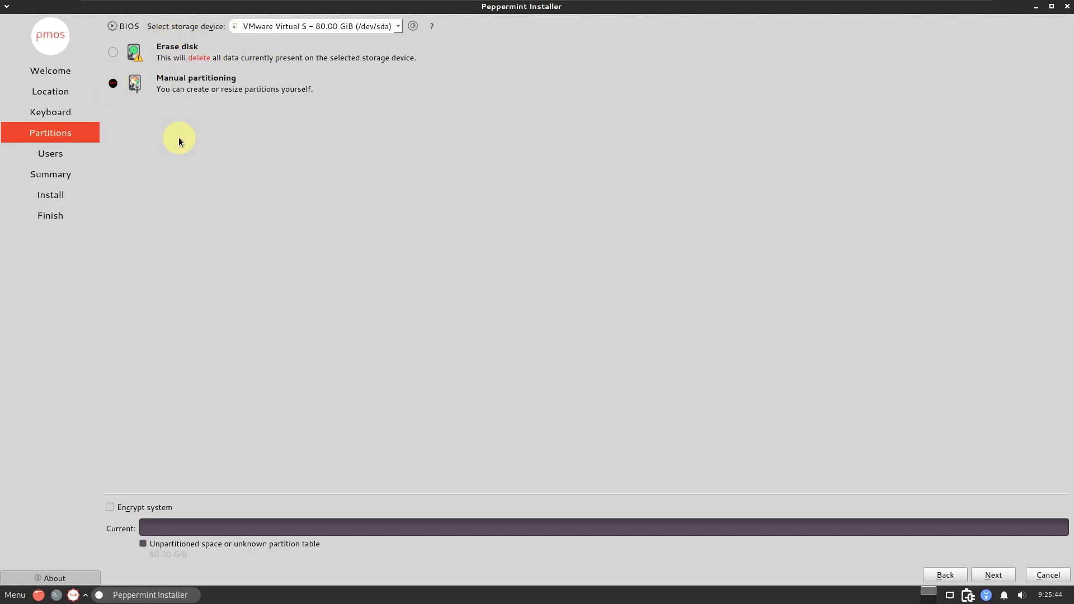
{"action": "left_click", "coordinate": [113, 51]}
{"action": "left_click", "coordinate": [220, 89]}
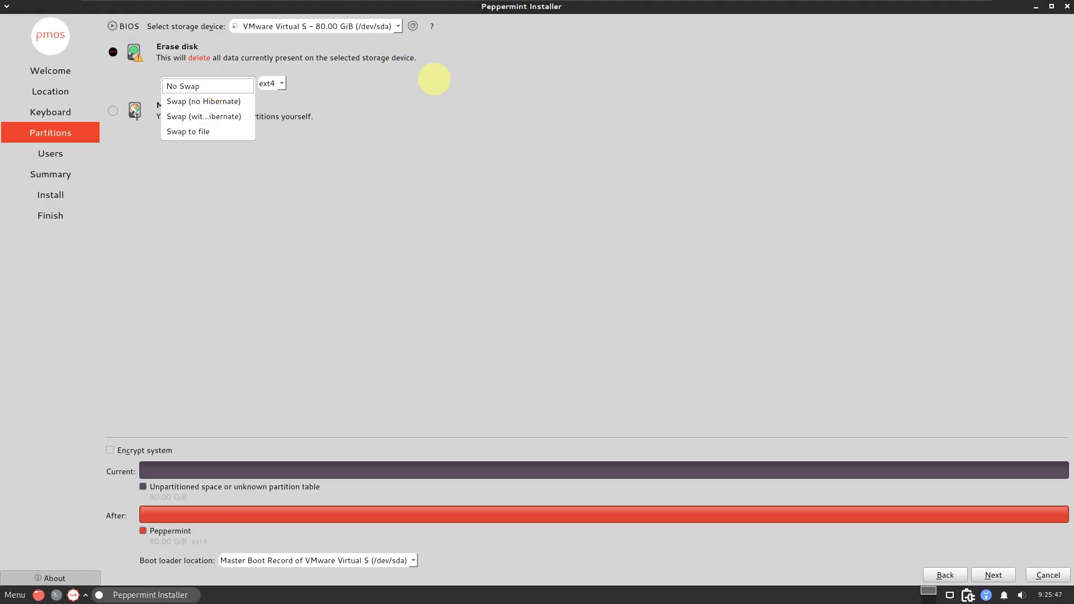
{"action": "left_click", "coordinate": [283, 84]}
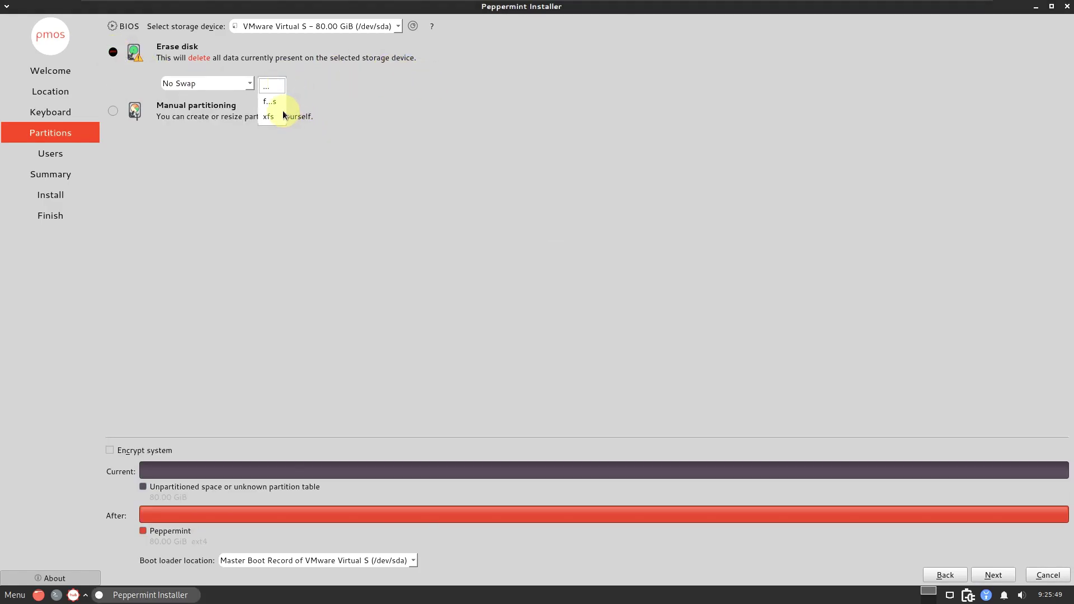
{"action": "left_click", "coordinate": [426, 93]}
Step: Check the system encryption option, leave it off, and view the boot loader location choices
{"action": "left_click", "coordinate": [159, 452]}
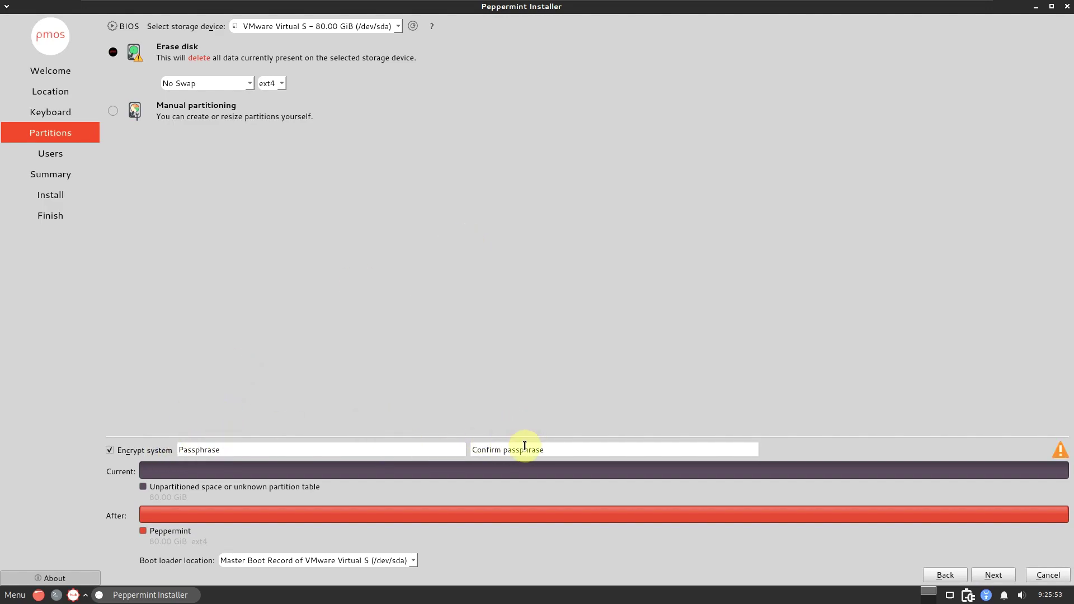
{"action": "left_click", "coordinate": [165, 455]}
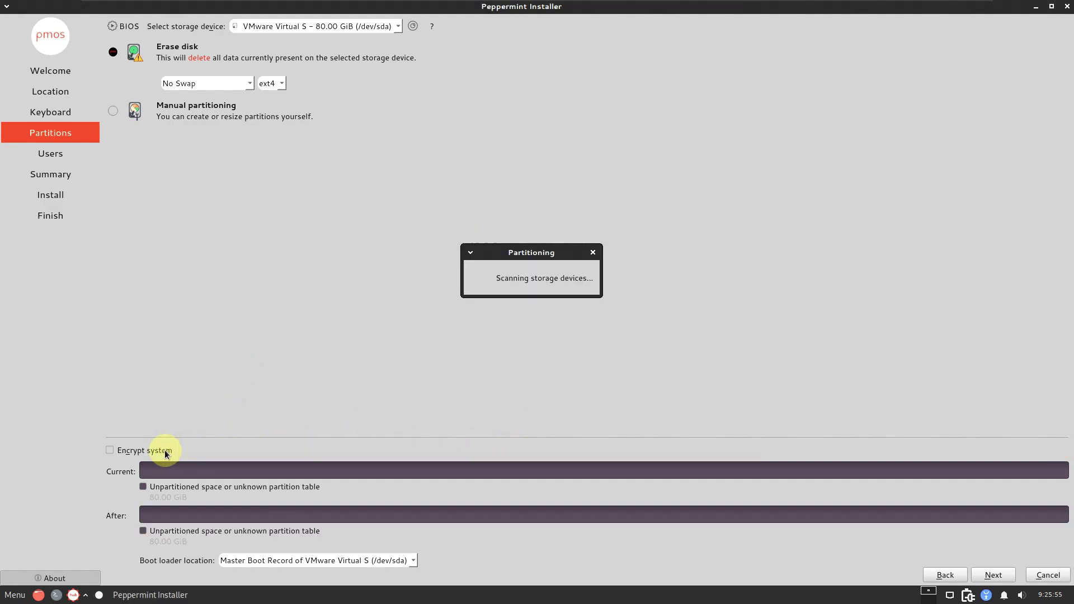
{"action": "left_click", "coordinate": [259, 561]}
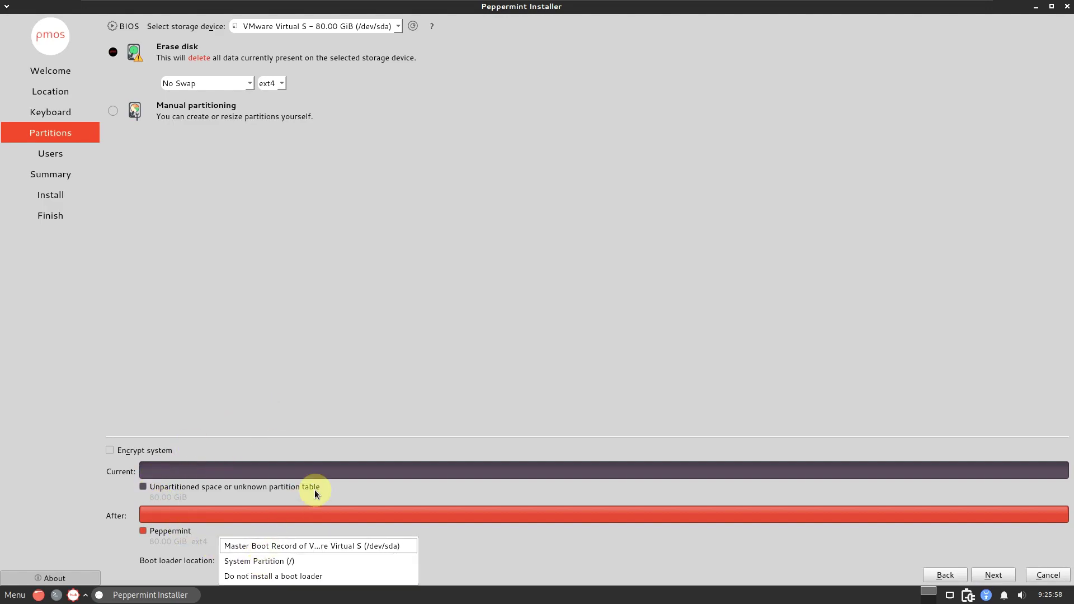
Step: Keep the boot loader on the Master Boot Record, continue to the user account page, and enable automatic login
{"action": "left_click", "coordinate": [378, 369]}
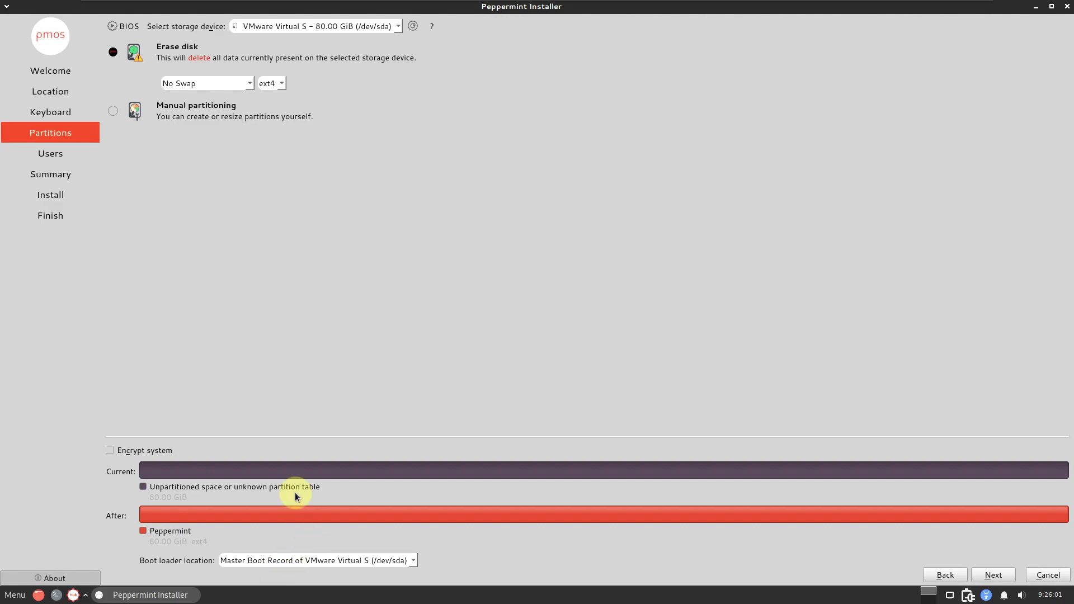
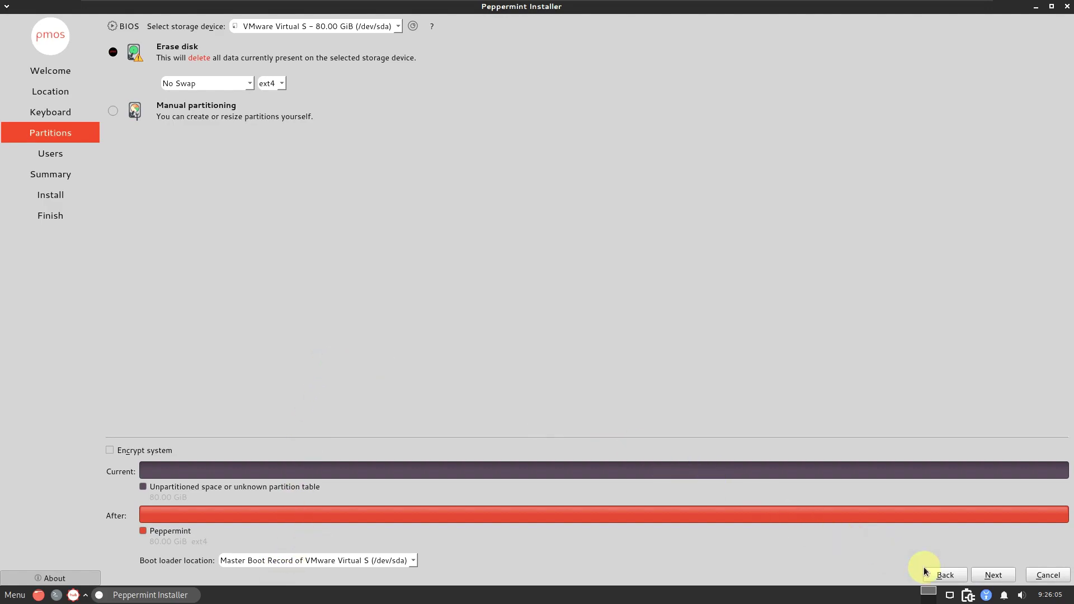
{"action": "left_click", "coordinate": [985, 578]}
{"action": "left_click", "coordinate": [144, 172]}
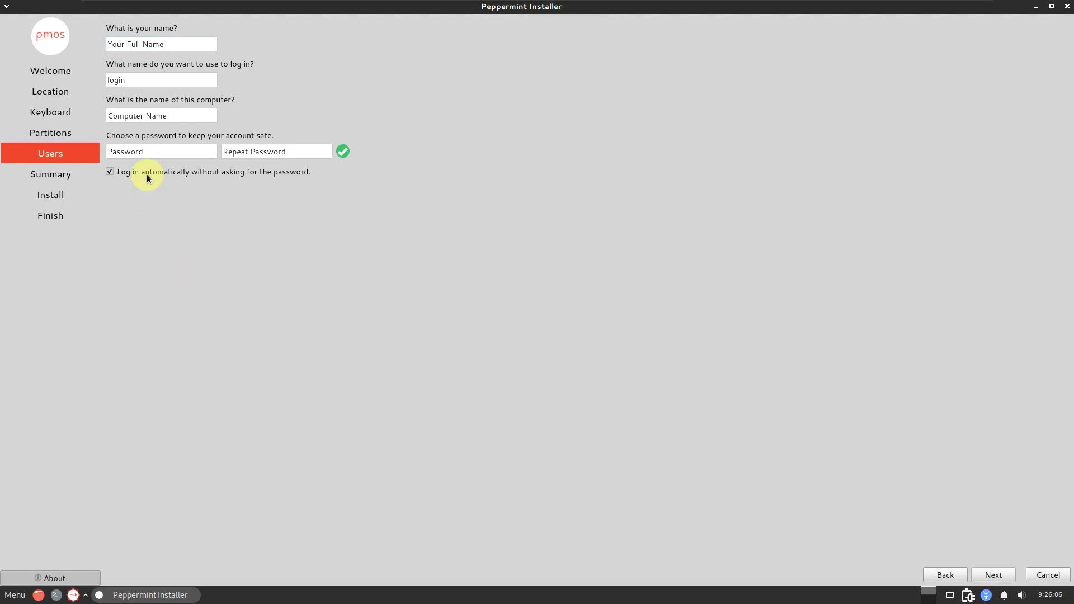
Step: Fill in the account's full name and shorten the computer name to runboxing
{"action": "left_click", "coordinate": [140, 47]}
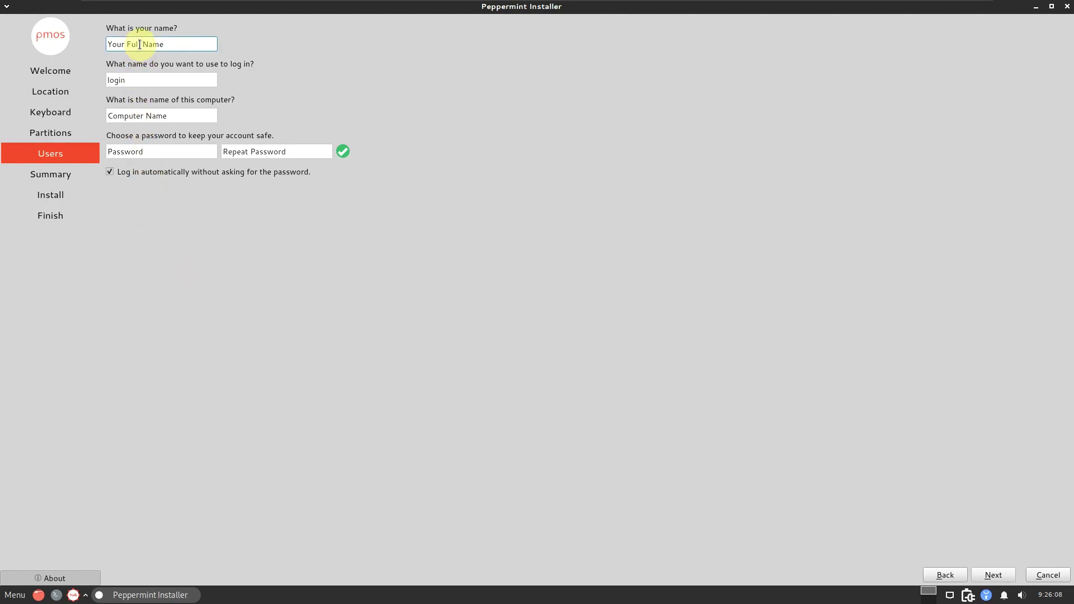
{"action": "type", "text": "runboxing"}
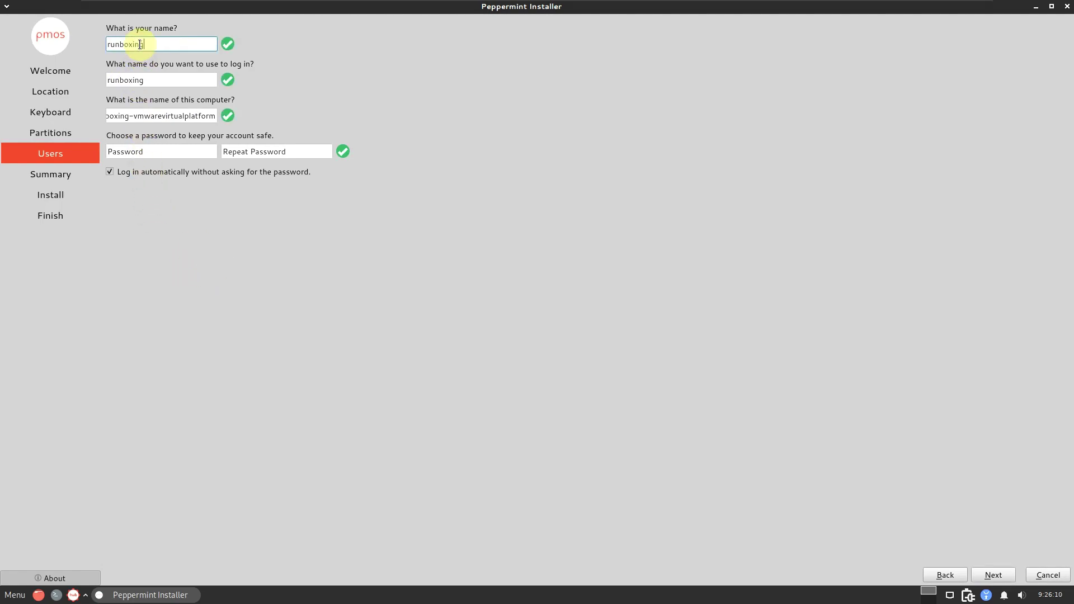
{"action": "left_click_drag", "start_coordinate": [128, 116], "coordinate": [263, 124]}
{"action": "key", "text": "BackSpace"}
Step: Enter the account password and repeat it for confirmation
{"action": "left_click", "coordinate": [164, 155]}
{"action": "type", "text": "***"}
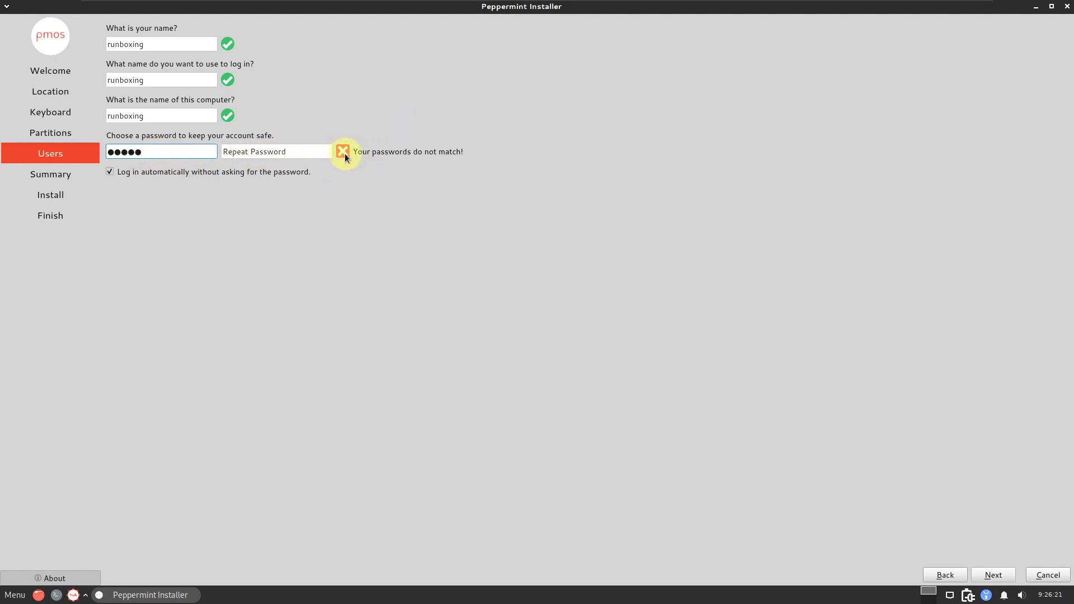
{"action": "left_click", "coordinate": [237, 157]}
{"action": "type", "text": "•••••"}
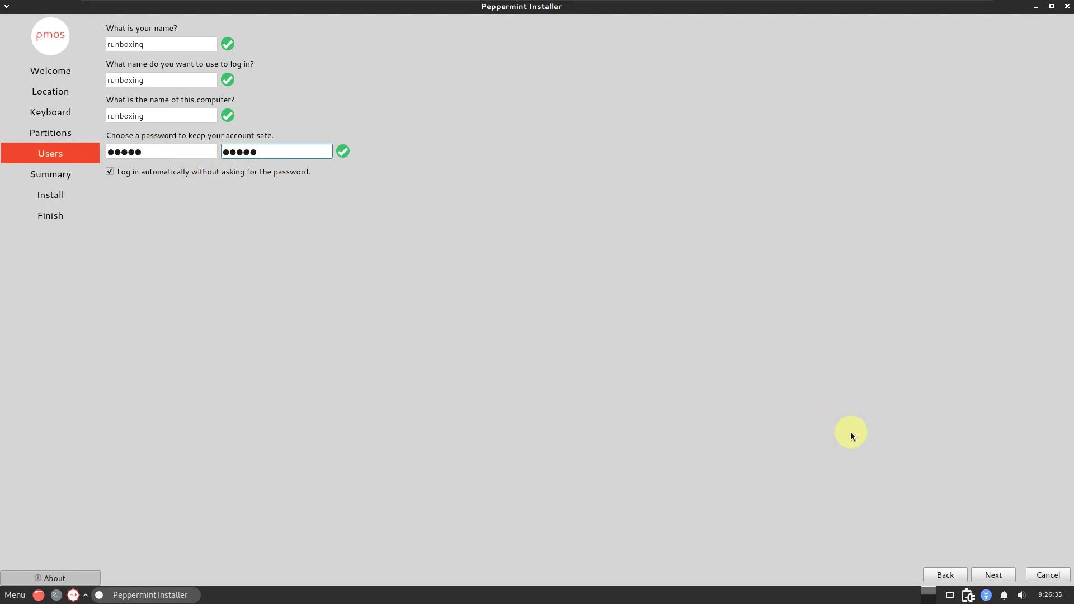
Step: Continue to the installation summary, review it, and quit the installer without installing, confirming the cancellation
{"action": "left_click", "coordinate": [991, 576]}
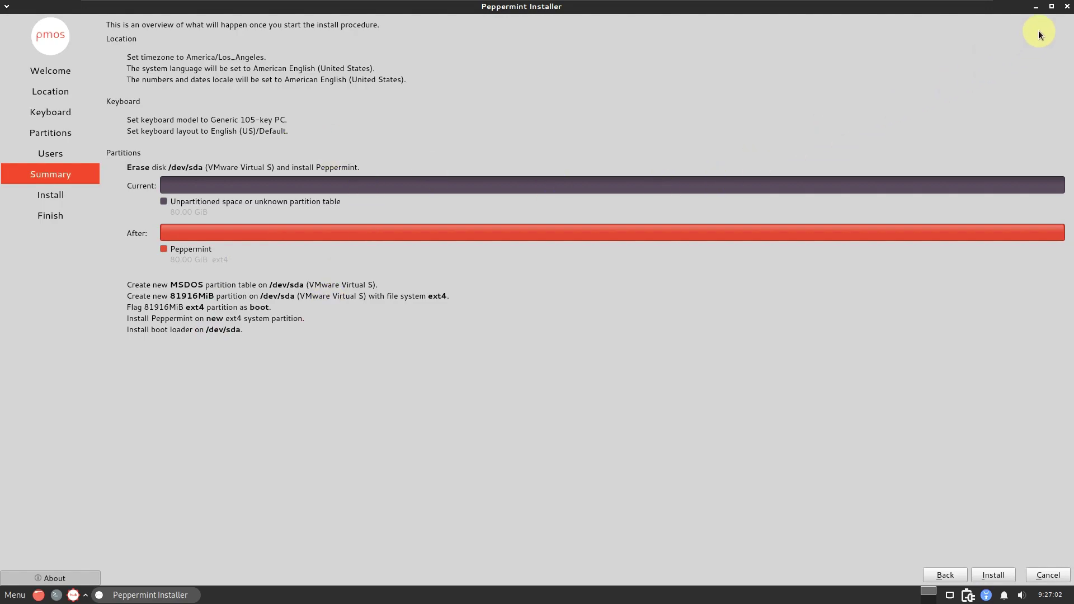
{"action": "left_click", "coordinate": [1067, 8]}
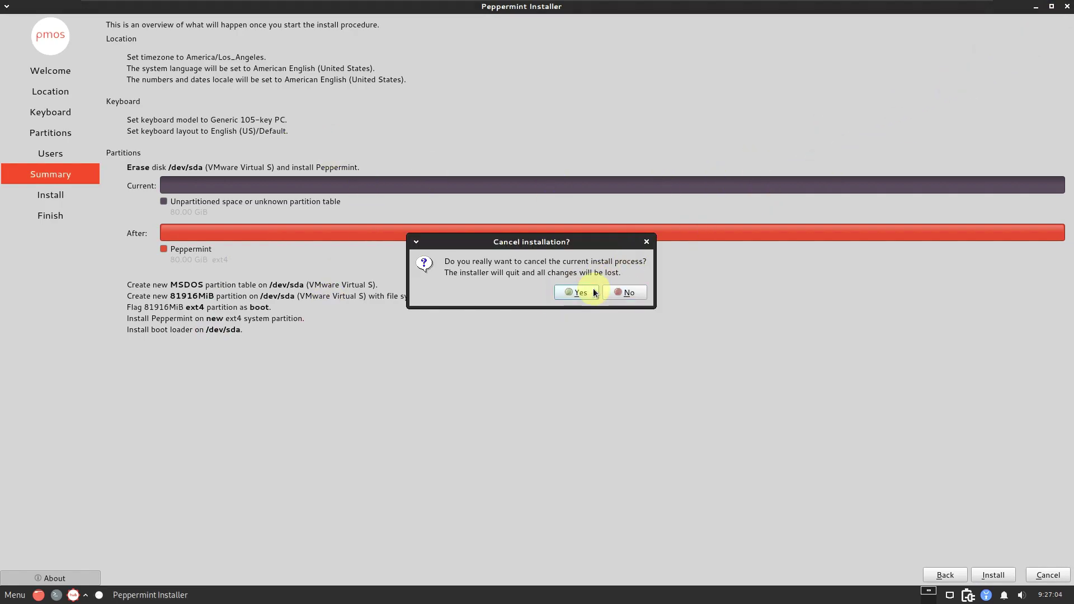
{"action": "left_click", "coordinate": [582, 293]}
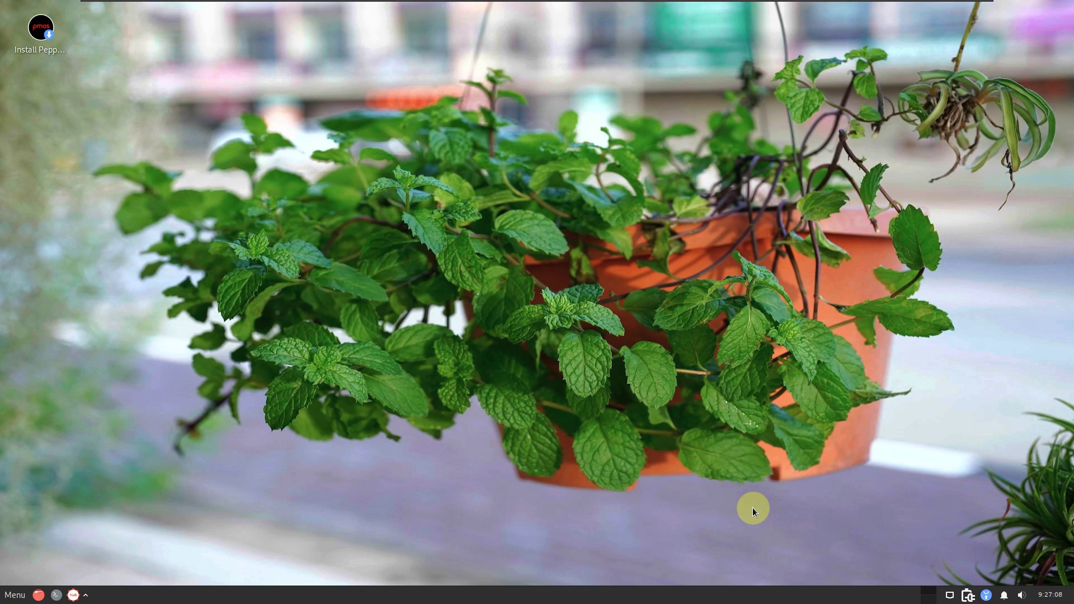
Step: Check the clock's calendar, the audio volume controls, and the notification indicator on the desktop panel
{"action": "left_click", "coordinate": [1049, 596]}
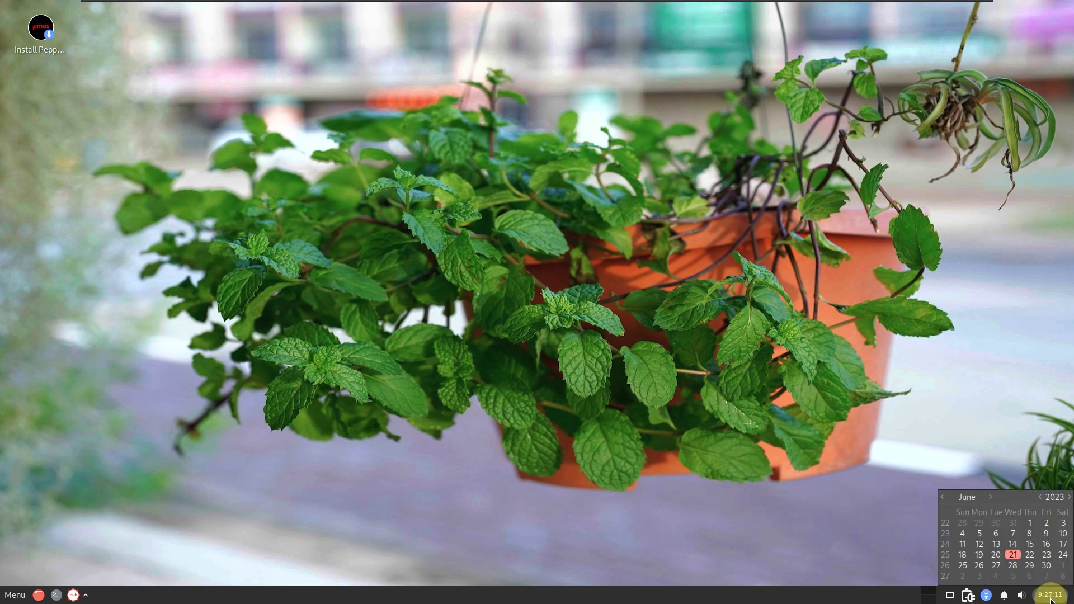
{"action": "left_click", "coordinate": [1050, 596]}
{"action": "left_click", "coordinate": [1021, 595]}
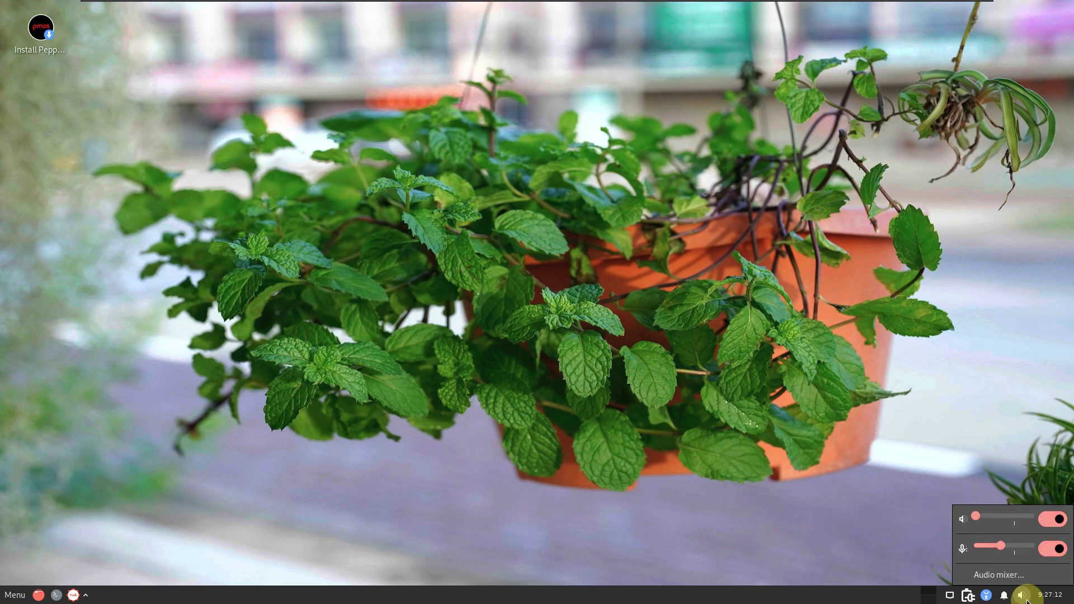
{"action": "left_click", "coordinate": [1005, 598]}
{"action": "left_click", "coordinate": [1004, 598]}
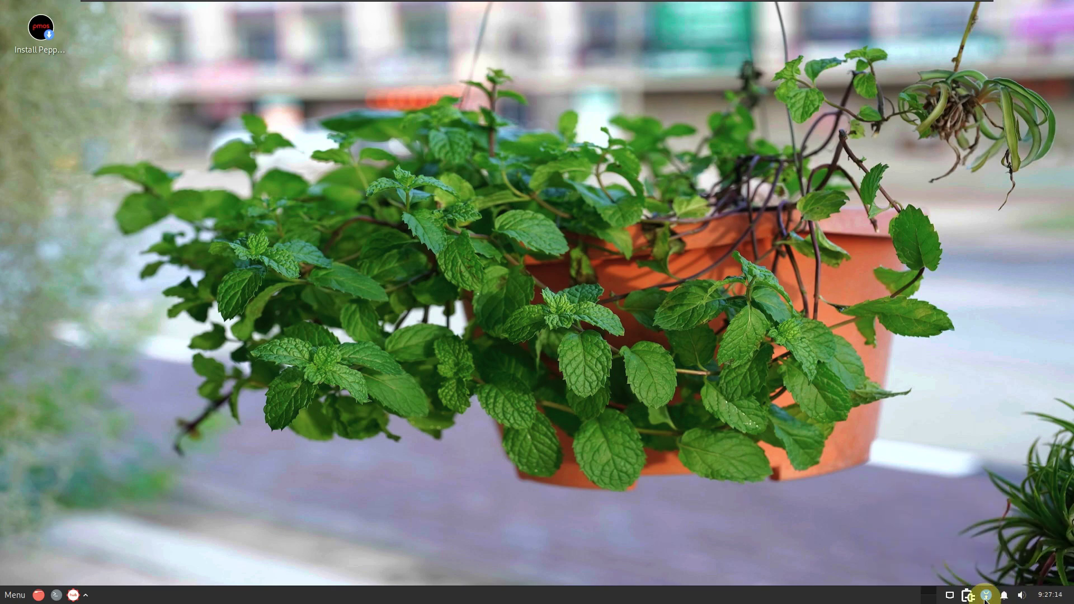
Step: Launch the Peppermint Update shortcut, view the Xfce panel's version information, and close both windows
{"action": "left_click", "coordinate": [985, 597]}
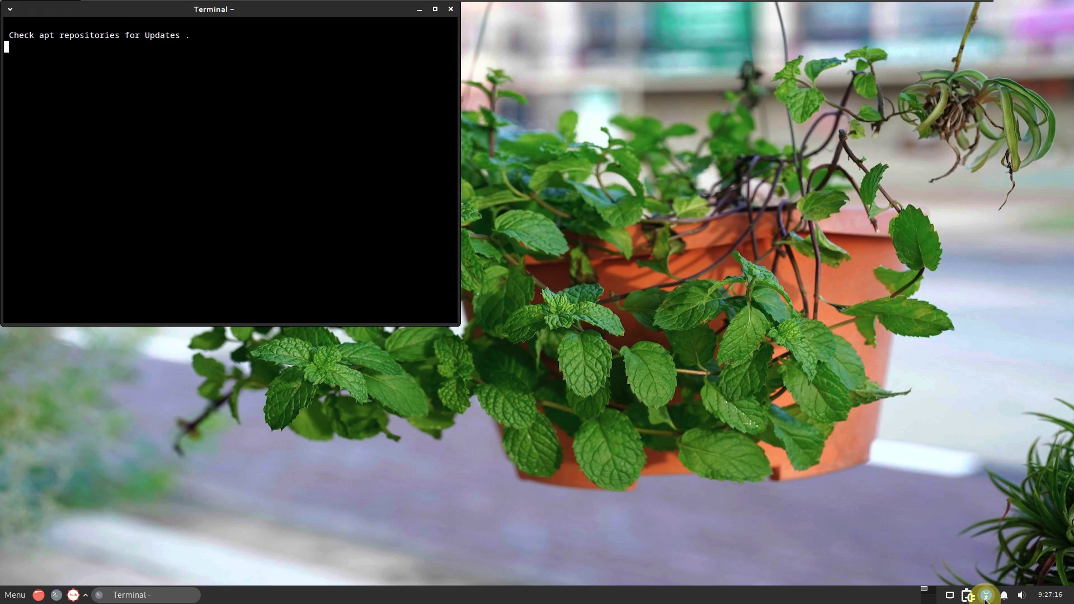
{"action": "right_click", "coordinate": [986, 598]}
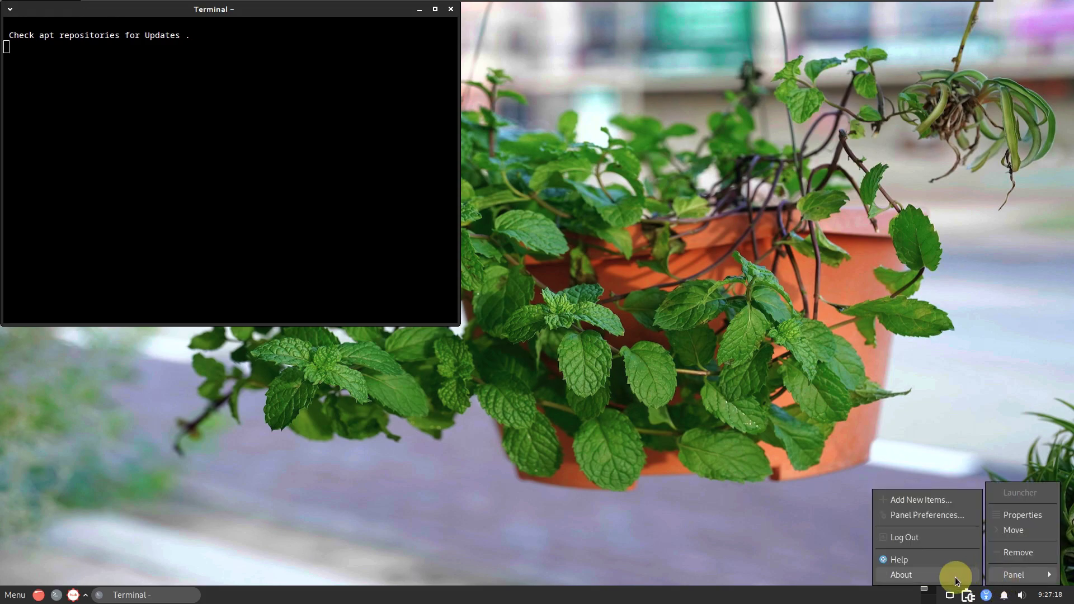
{"action": "left_click", "coordinate": [961, 575]}
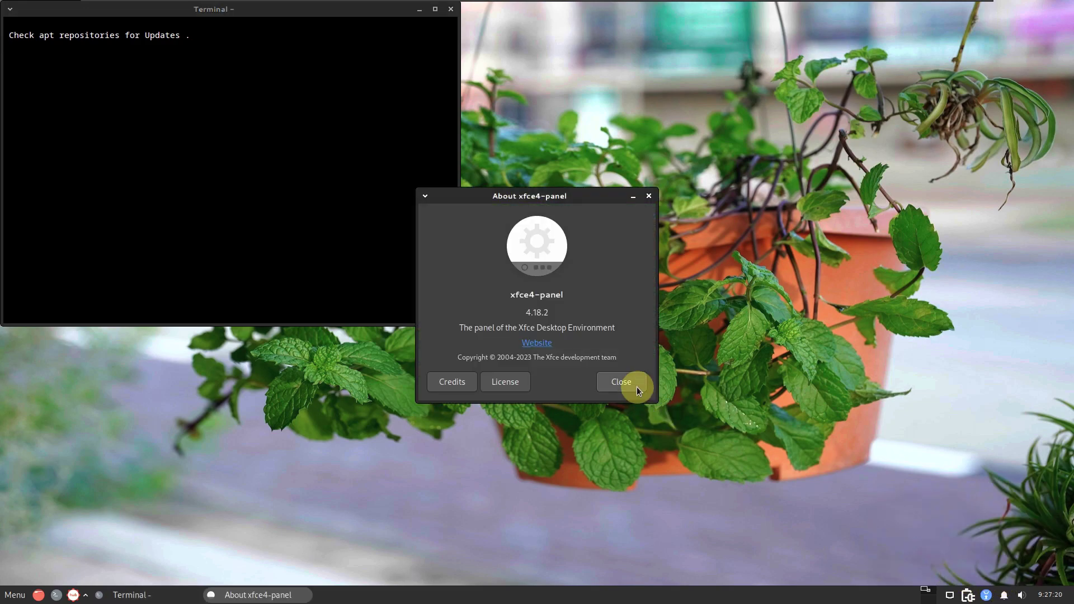
{"action": "left_click", "coordinate": [636, 387]}
{"action": "left_click", "coordinate": [451, 9]}
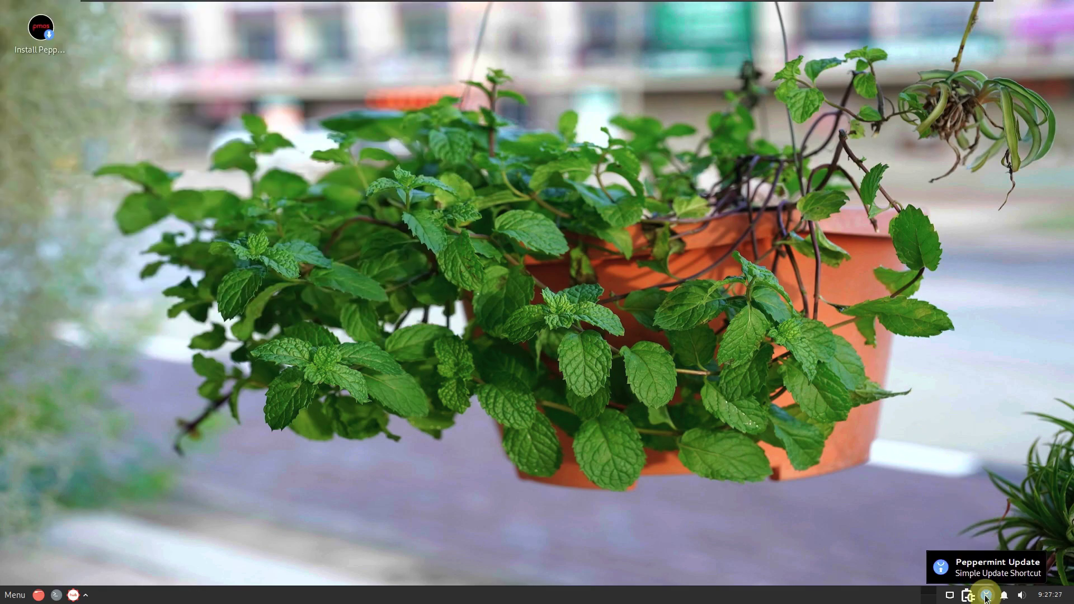
Step: Check the power manager's presentation mode option and the tray indicator next to it, leaving both unchanged
{"action": "left_click", "coordinate": [968, 596]}
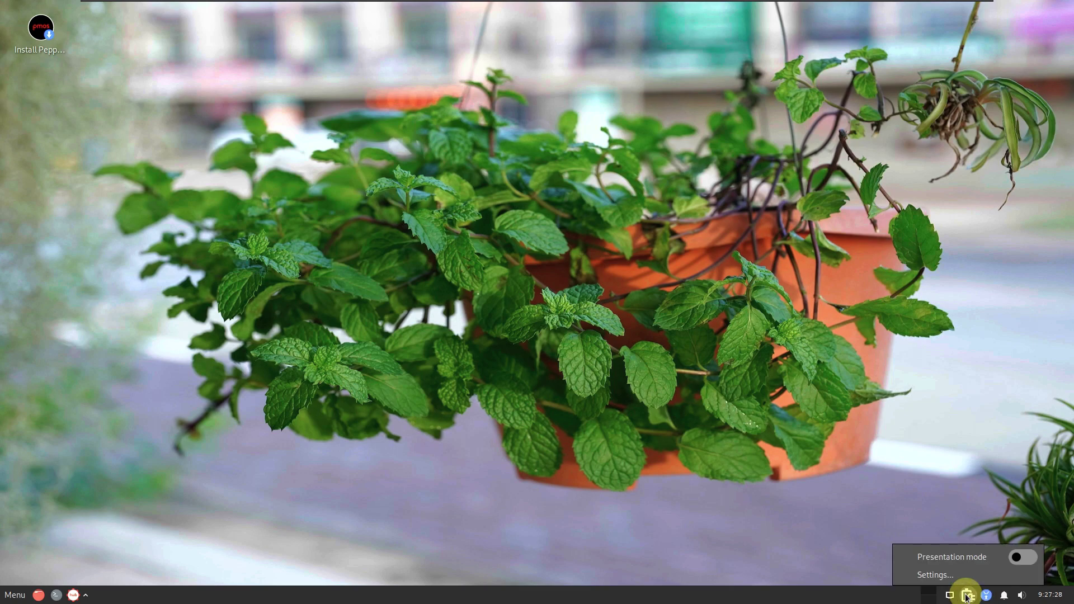
{"action": "left_click", "coordinate": [949, 595]}
{"action": "left_click", "coordinate": [950, 595]}
{"action": "left_click", "coordinate": [678, 560]}
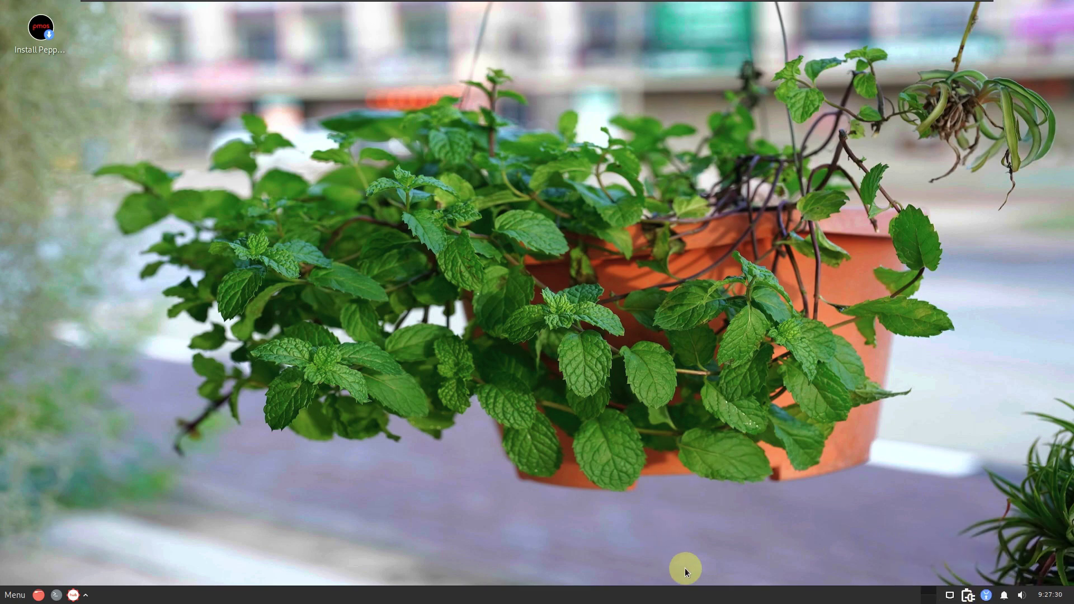
Step: View the Xfce panel's version information again and the taskbar separator's properties, and close both windows
{"action": "right_click", "coordinate": [698, 592]}
{"action": "mouse_move", "coordinate": [731, 568]}
{"action": "left_click", "coordinate": [794, 569]}
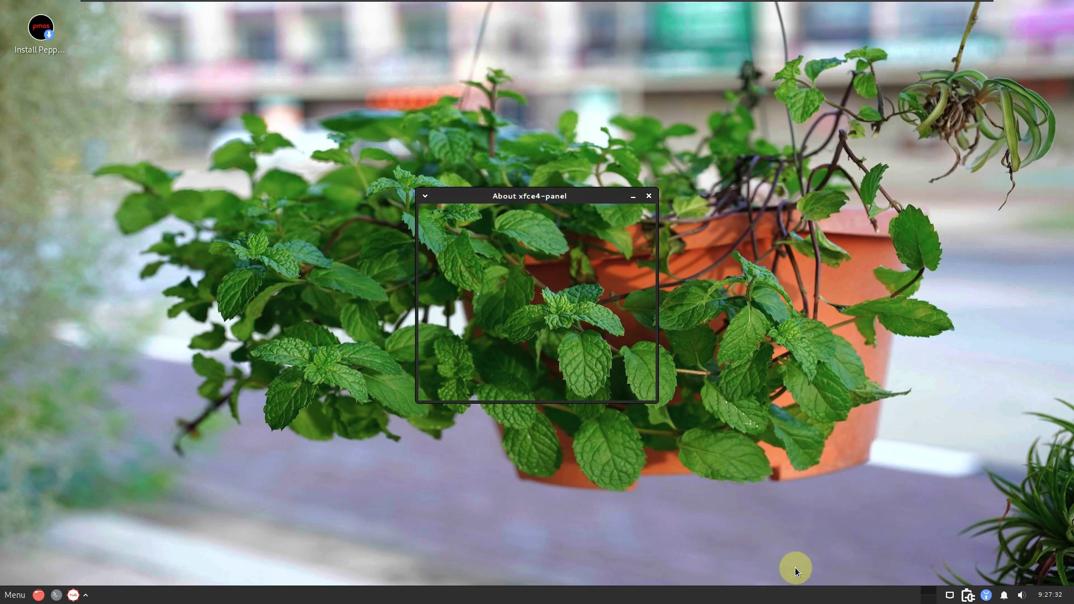
{"action": "right_click", "coordinate": [648, 594]}
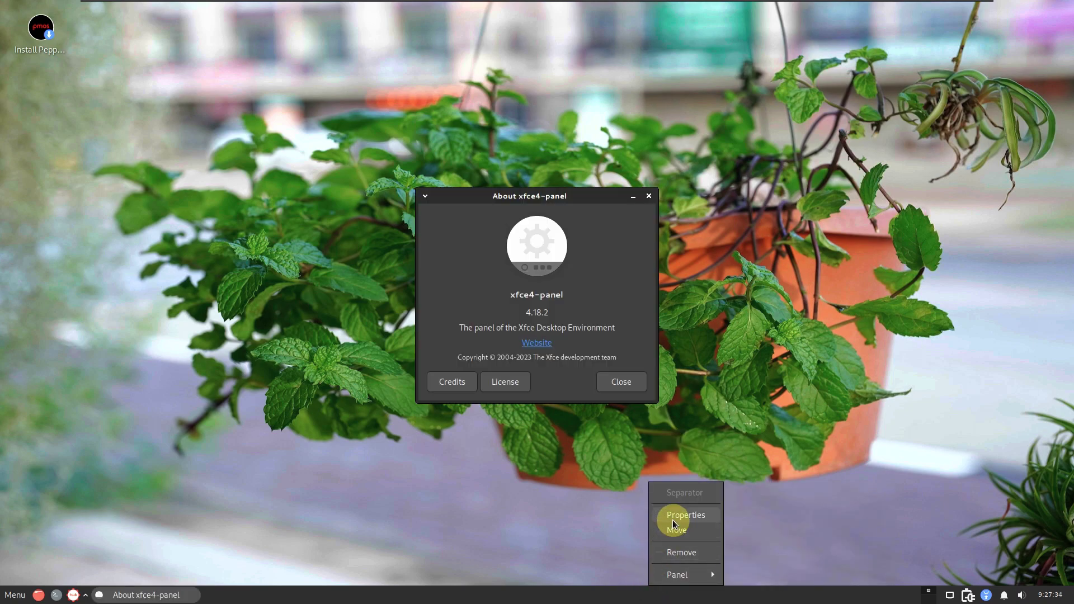
{"action": "left_click", "coordinate": [674, 521]}
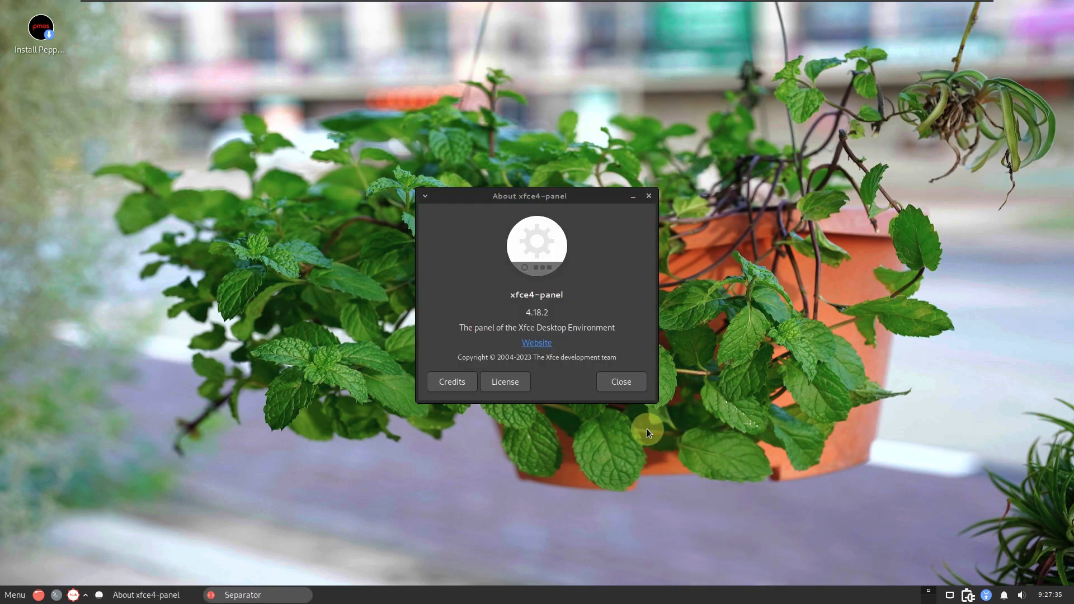
{"action": "left_click", "coordinate": [631, 381]}
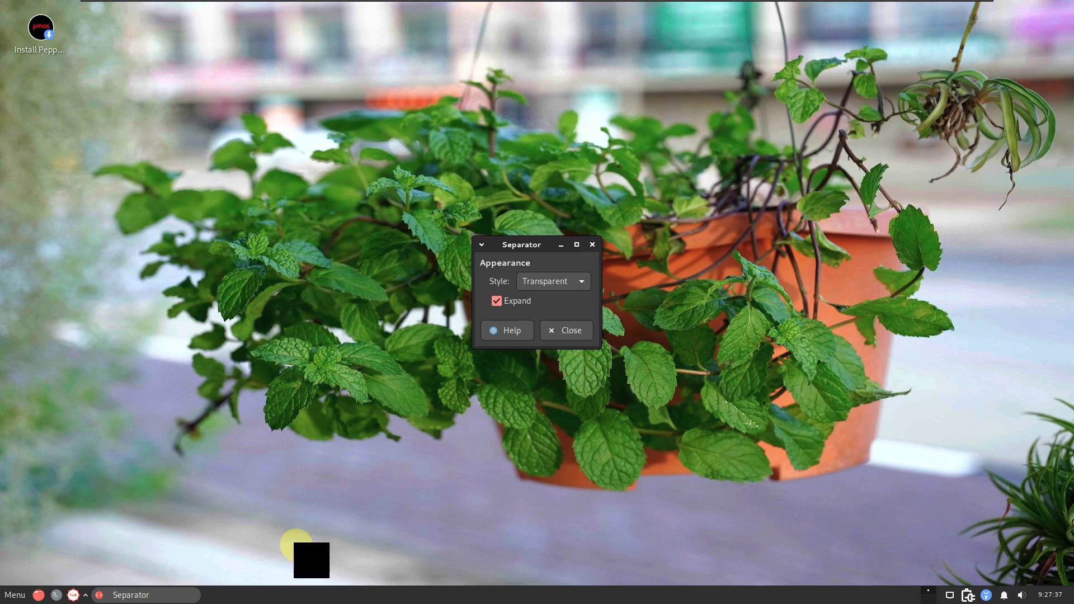
{"action": "left_click", "coordinate": [579, 332]}
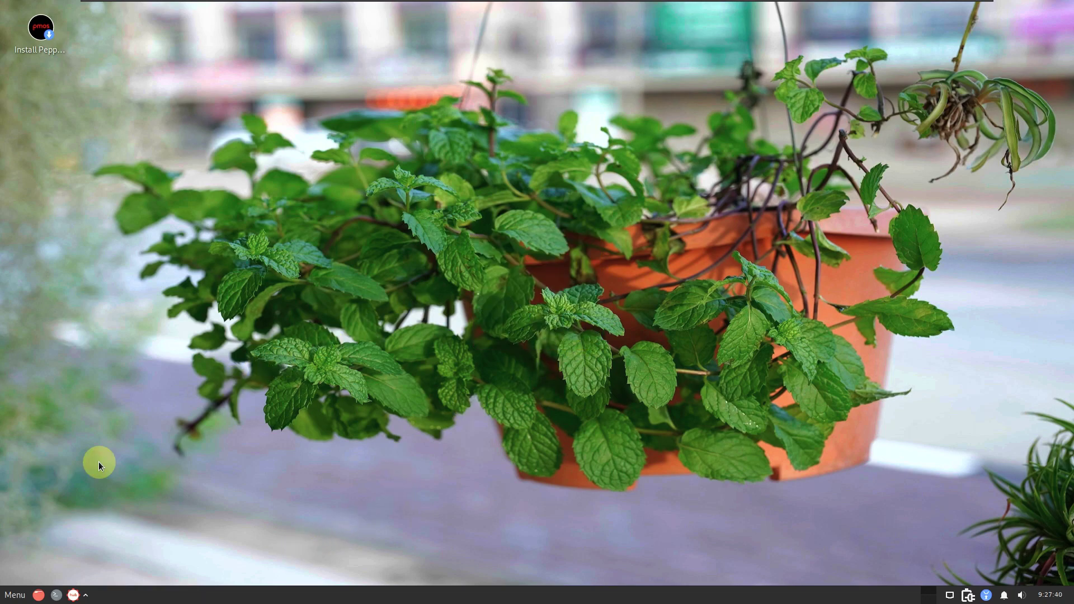
Step: Open the Thunar file manager, move its window towards the middle of the desktop, and check its version information
{"action": "left_click", "coordinate": [40, 593]}
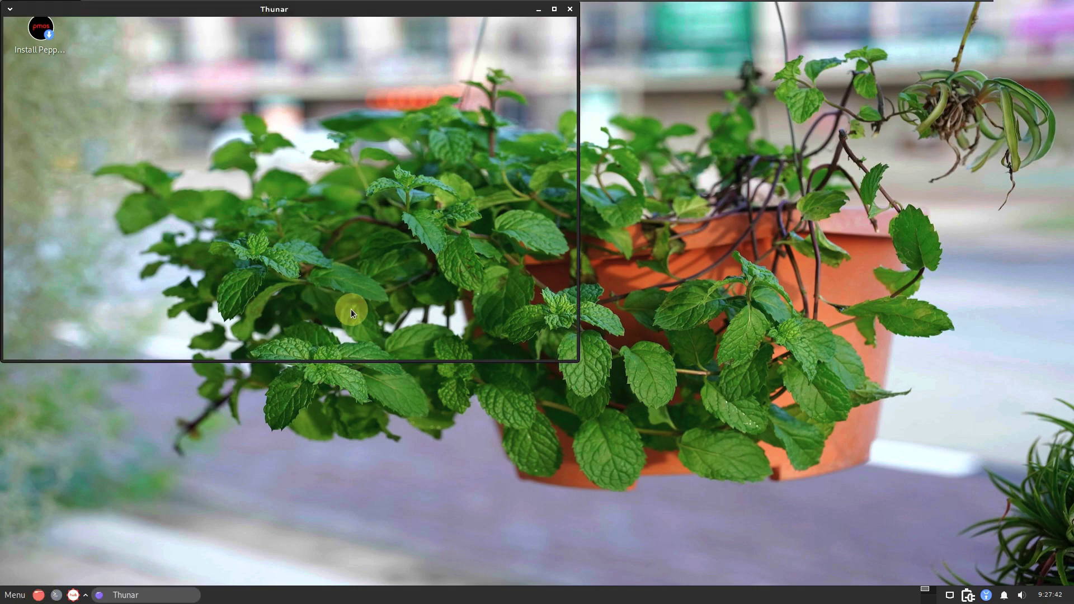
{"action": "left_click_drag", "start_coordinate": [376, 11], "coordinate": [565, 93]}
{"action": "left_click", "coordinate": [347, 105]}
{"action": "left_click", "coordinate": [364, 139]}
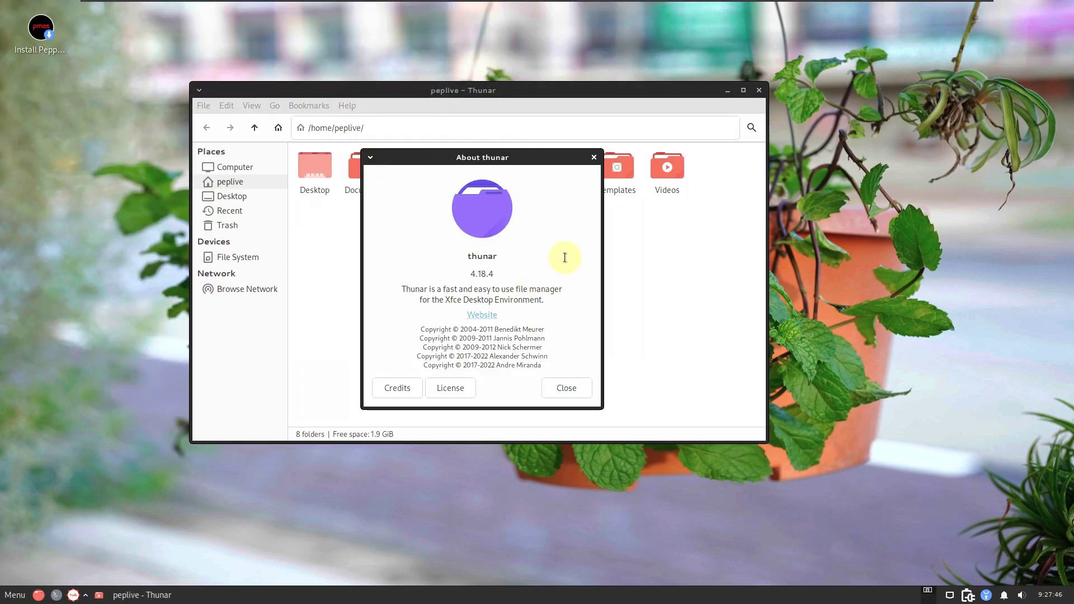
{"action": "left_click", "coordinate": [563, 388]}
Step: Browse the recently used and Accessories applications and open Task Manager
{"action": "left_click", "coordinate": [14, 594]}
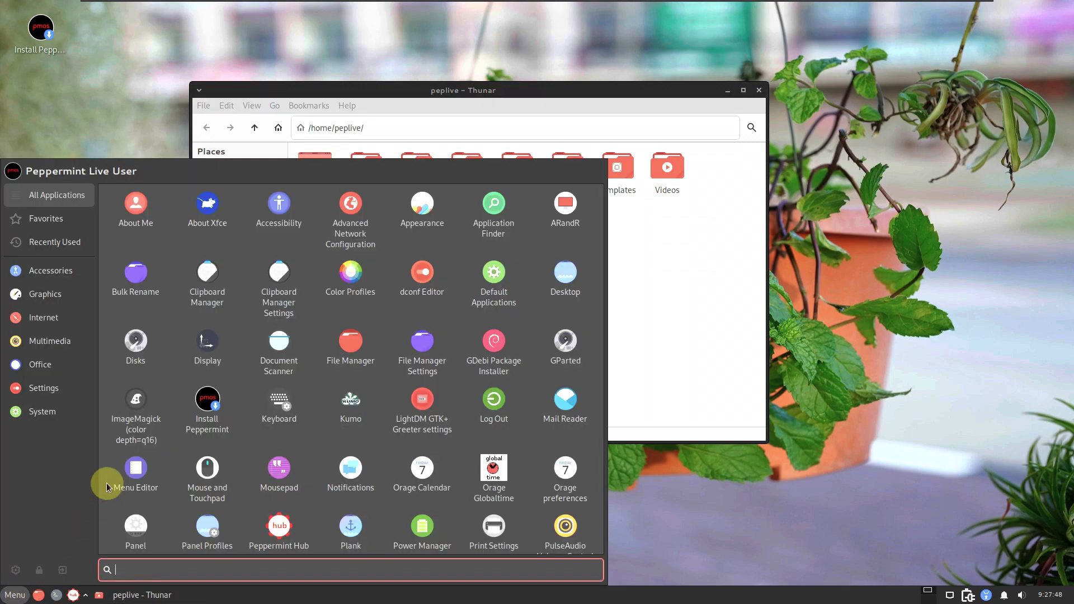
{"action": "left_click", "coordinate": [55, 242]}
{"action": "left_click", "coordinate": [72, 275]}
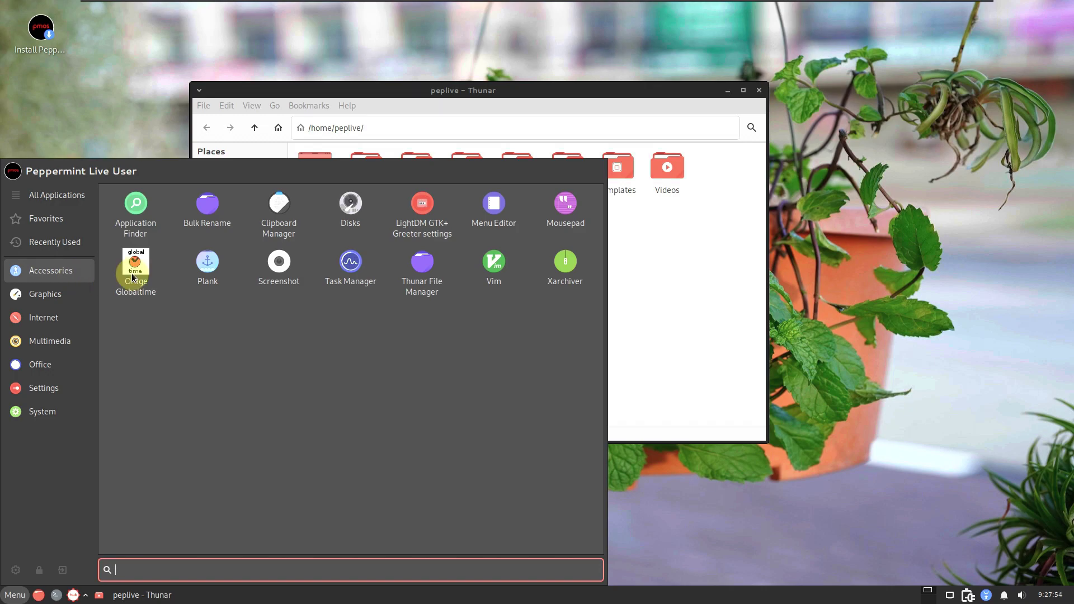
{"action": "left_click", "coordinate": [336, 260]}
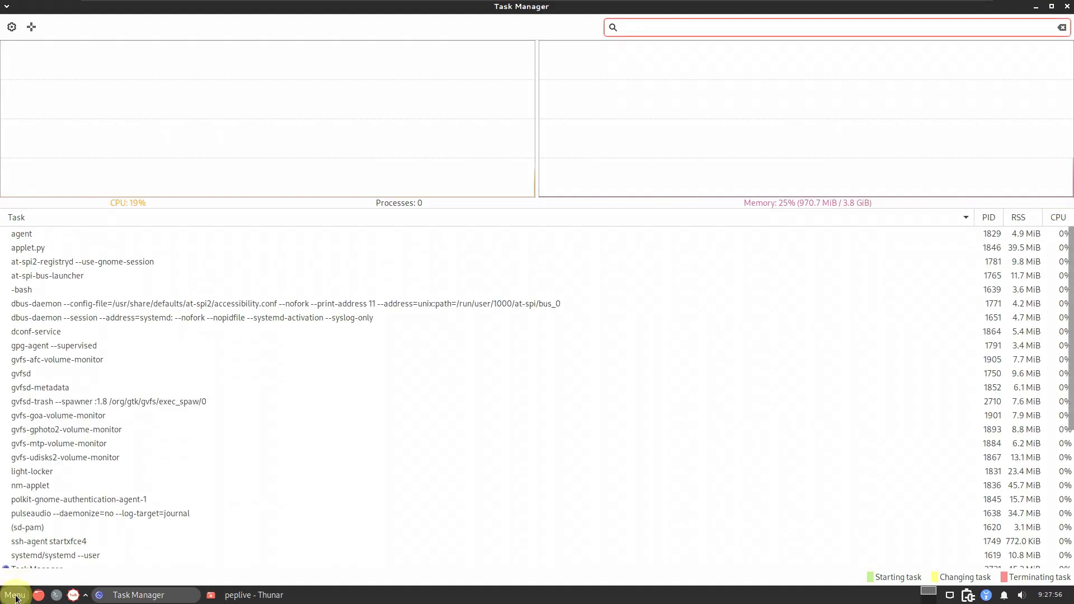
Step: Open the About Xfce system information and the Appearance settings
{"action": "left_click", "coordinate": [14, 594]}
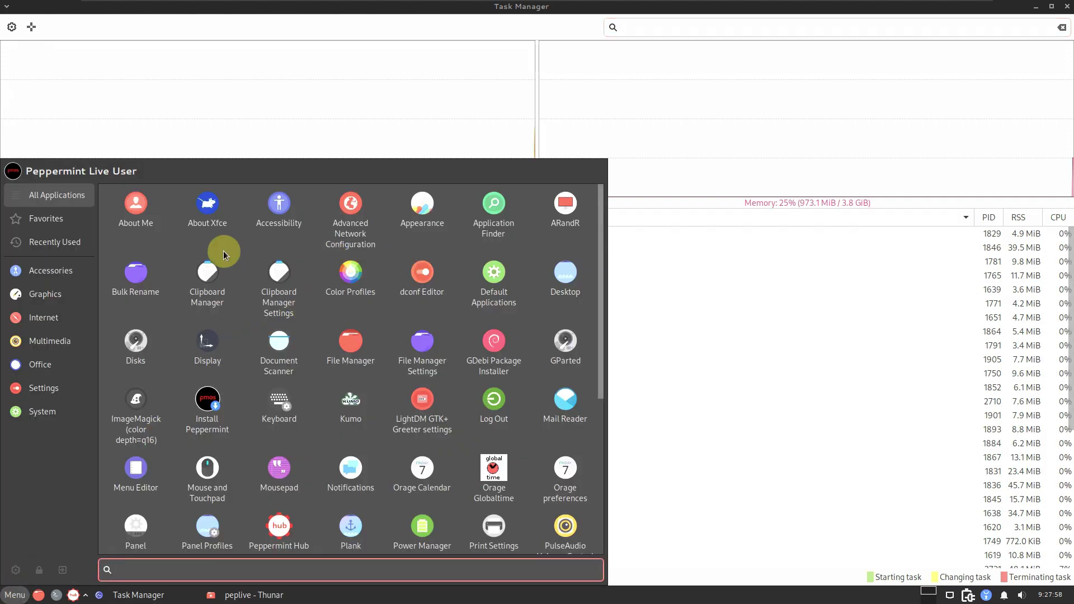
{"action": "left_click", "coordinate": [207, 207]}
{"action": "left_click", "coordinate": [16, 594]}
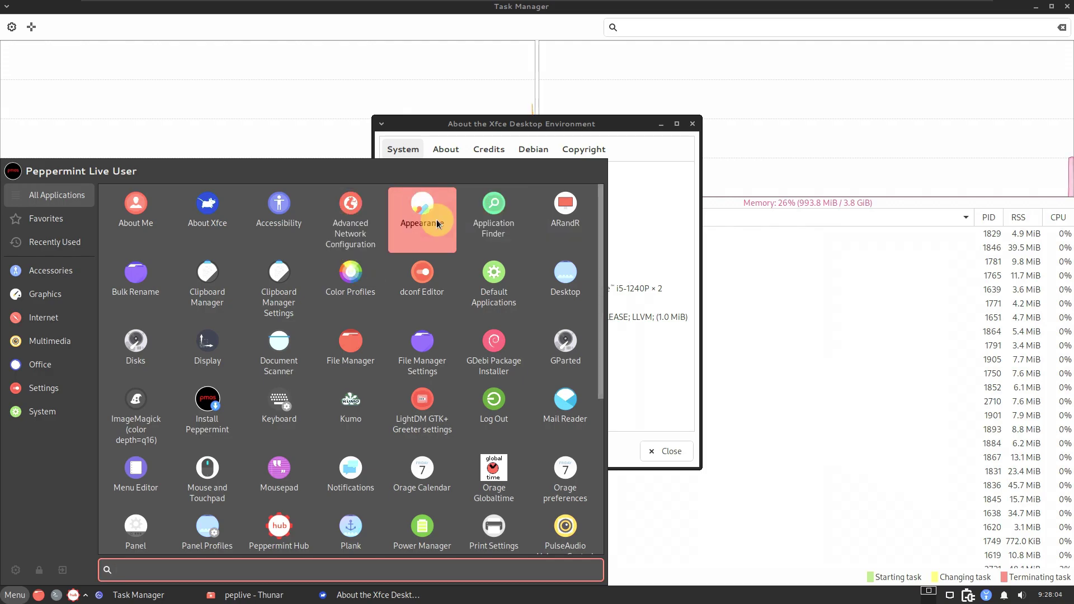
{"action": "key", "text": "Escape"}
Step: Browse the installed applications and open the Mousepad text editor from the Accessories category
{"action": "left_click", "coordinate": [15, 595]}
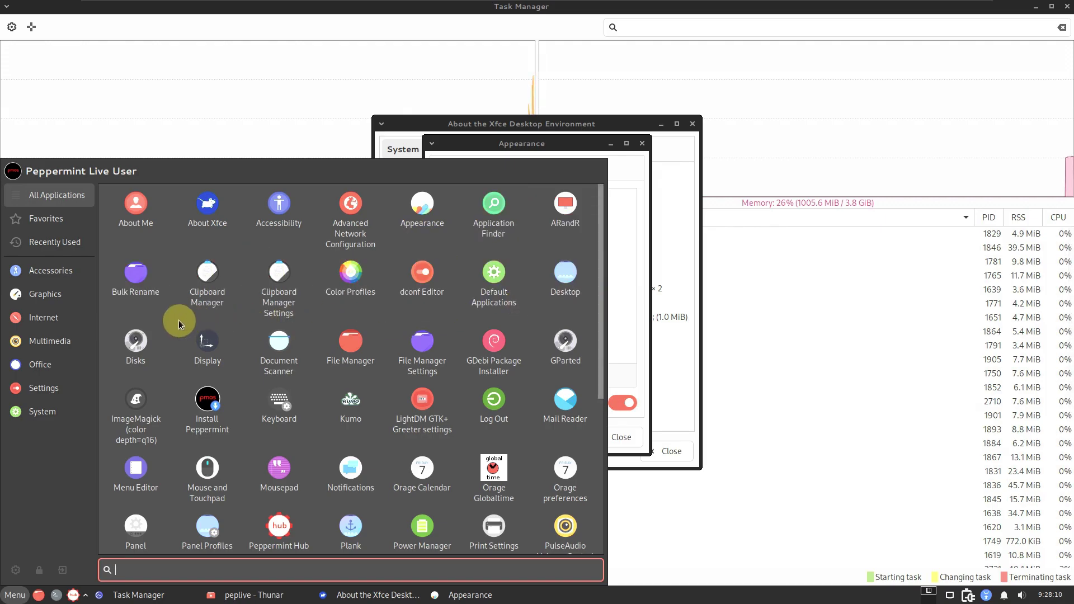
{"action": "scroll", "coordinate": [514, 324], "scroll_direction": "down", "scroll_amount": 2}
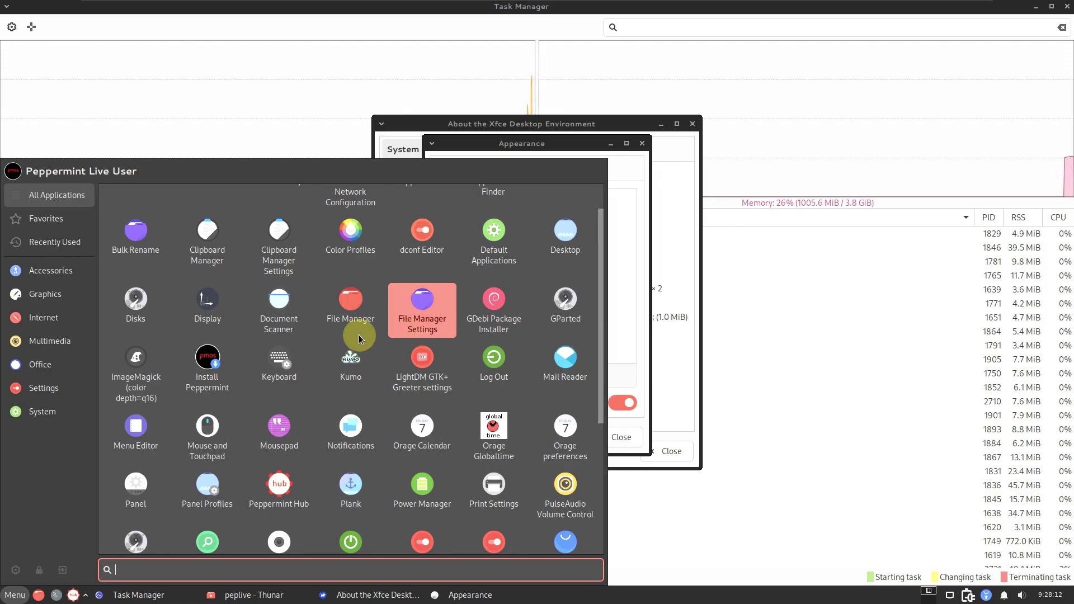
{"action": "left_click", "coordinate": [69, 280]}
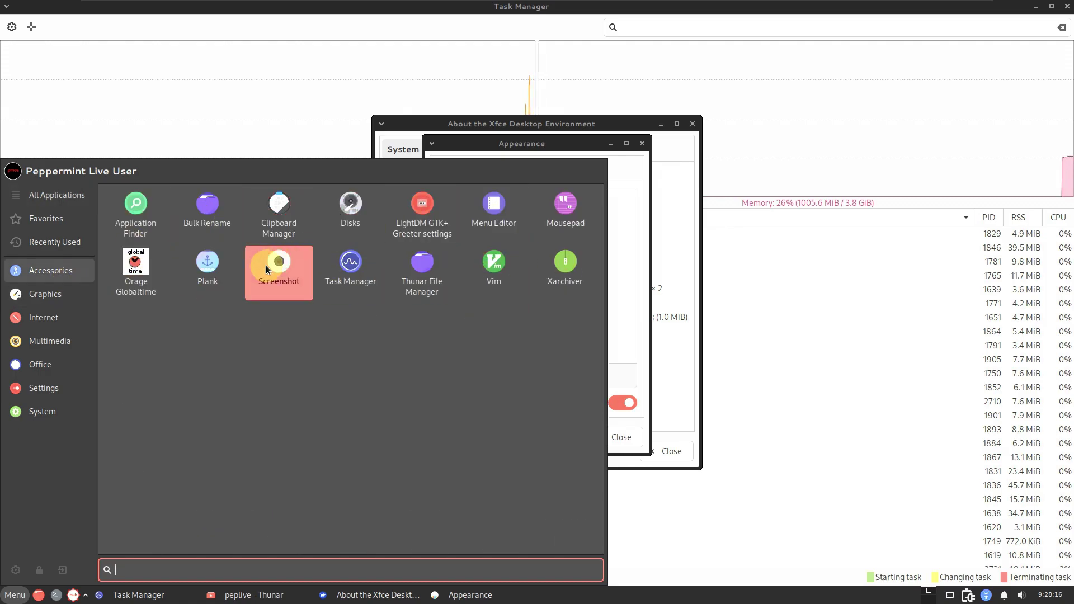
{"action": "left_click", "coordinate": [565, 210]}
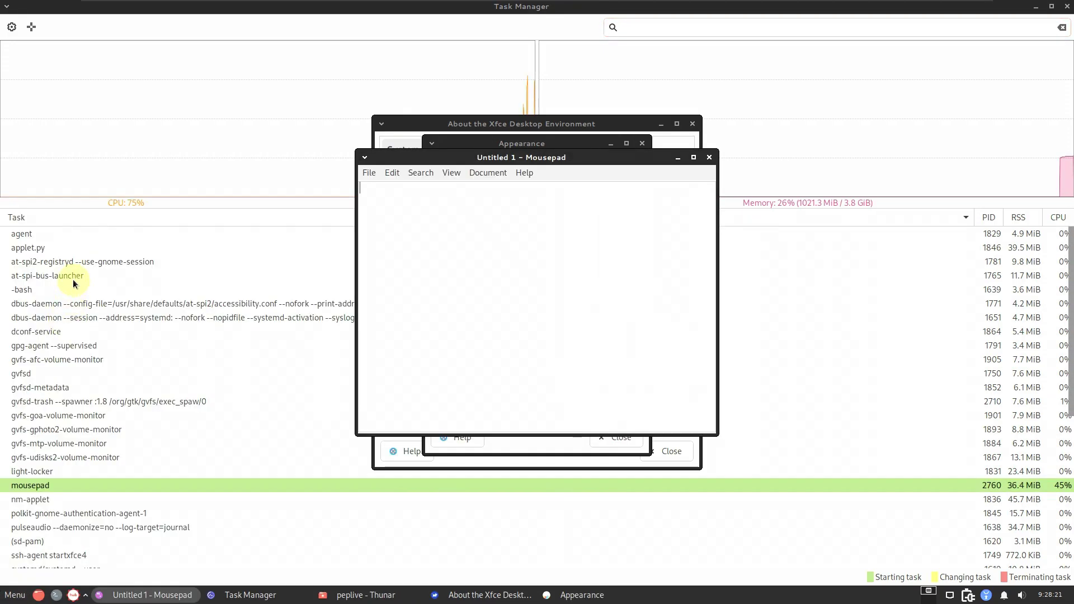
Step: Open ImageMagick from the Graphics applications and PulseAudio Volume Control from the Multimedia applications
{"action": "left_click", "coordinate": [15, 594]}
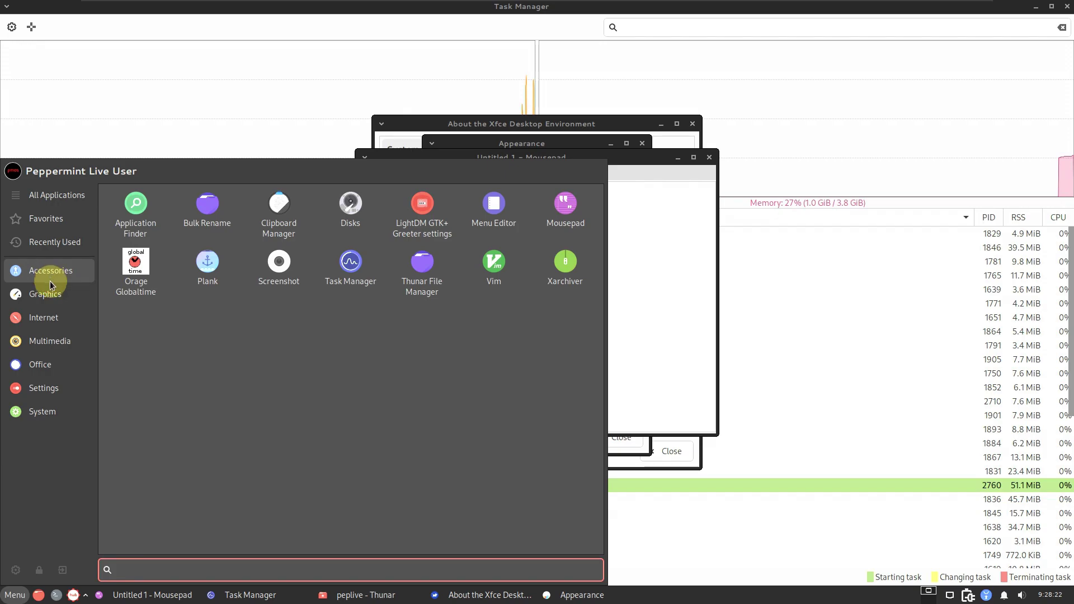
{"action": "mouse_move", "coordinate": [54, 291]}
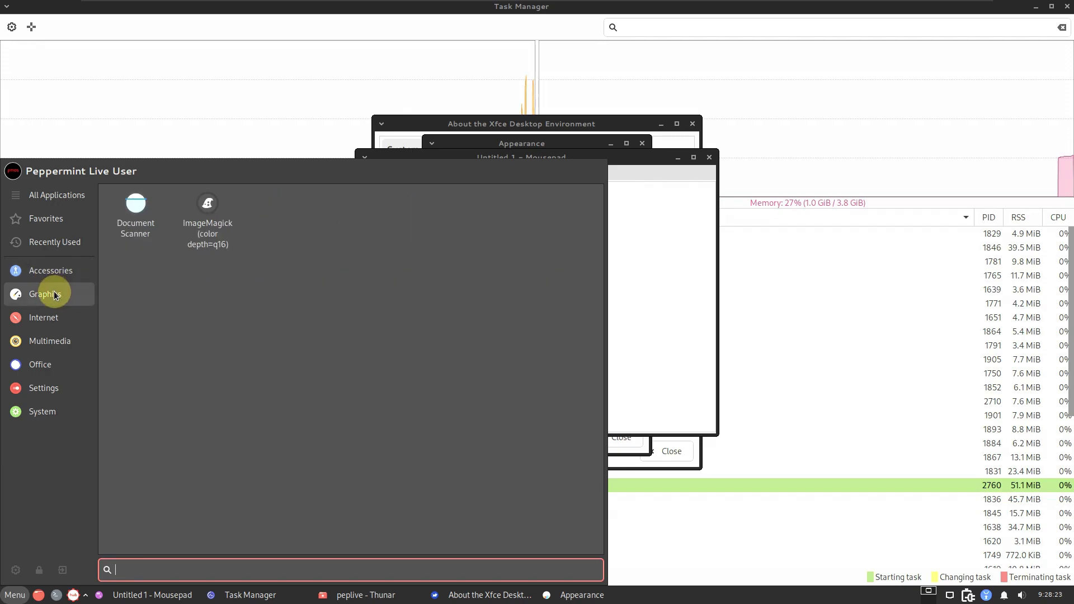
{"action": "left_click", "coordinate": [216, 244]}
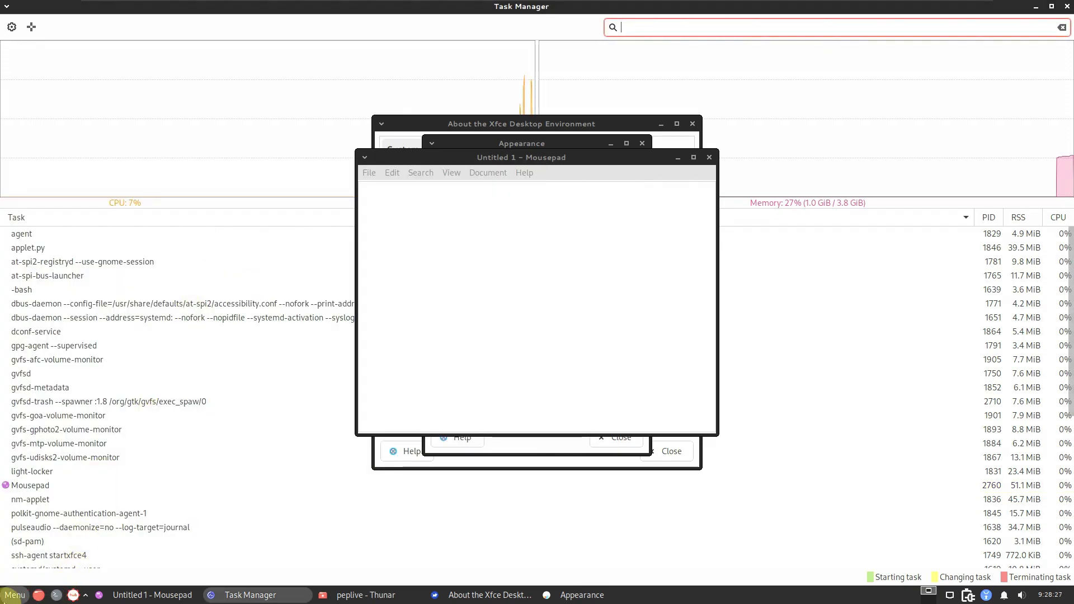
{"action": "left_click", "coordinate": [14, 594]}
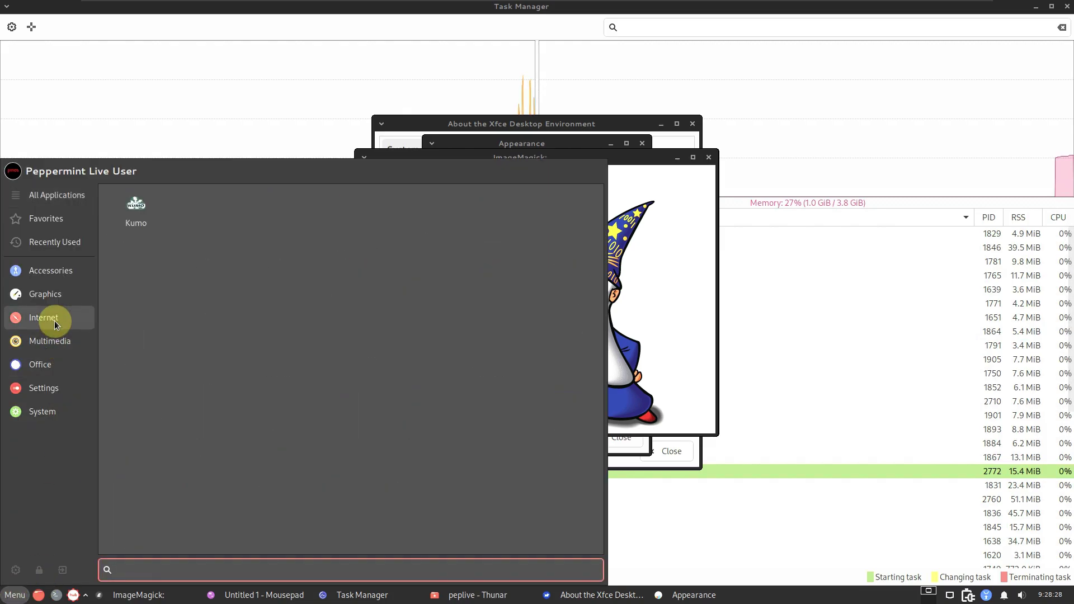
{"action": "mouse_move", "coordinate": [54, 339]}
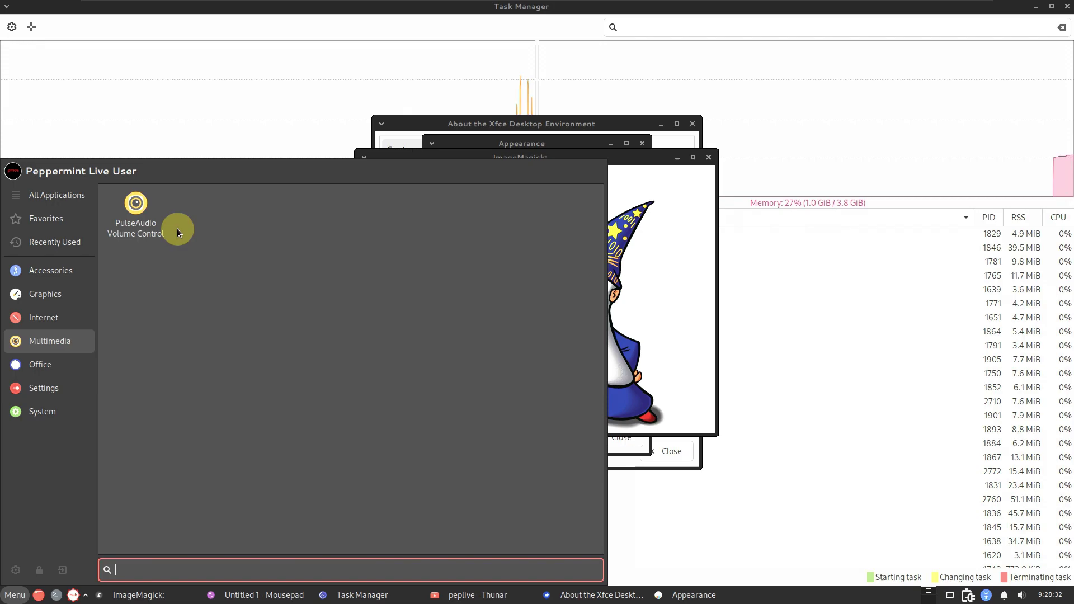
{"action": "left_click", "coordinate": [159, 223]}
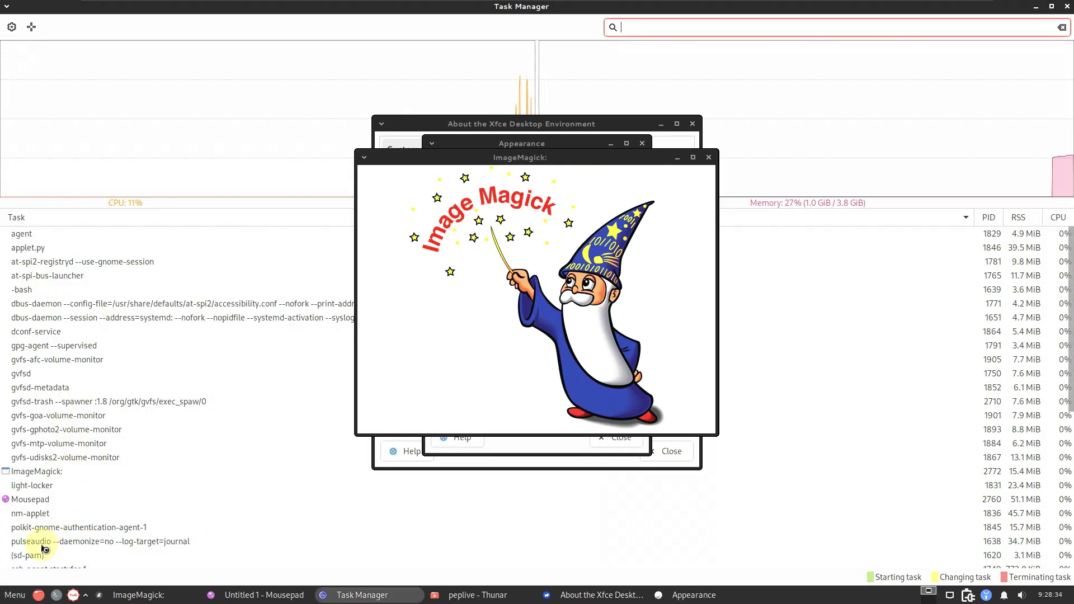
Step: Browse the Multimedia and Office applications and open Orage Calendar
{"action": "left_click", "coordinate": [15, 595]}
{"action": "mouse_move", "coordinate": [65, 340]}
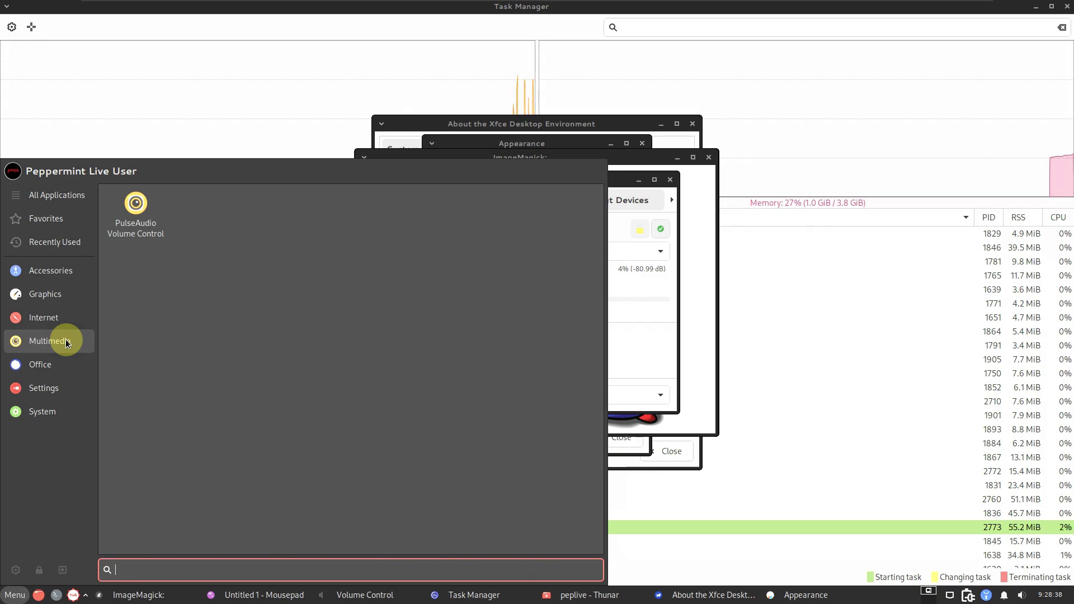
{"action": "mouse_move", "coordinate": [65, 367]}
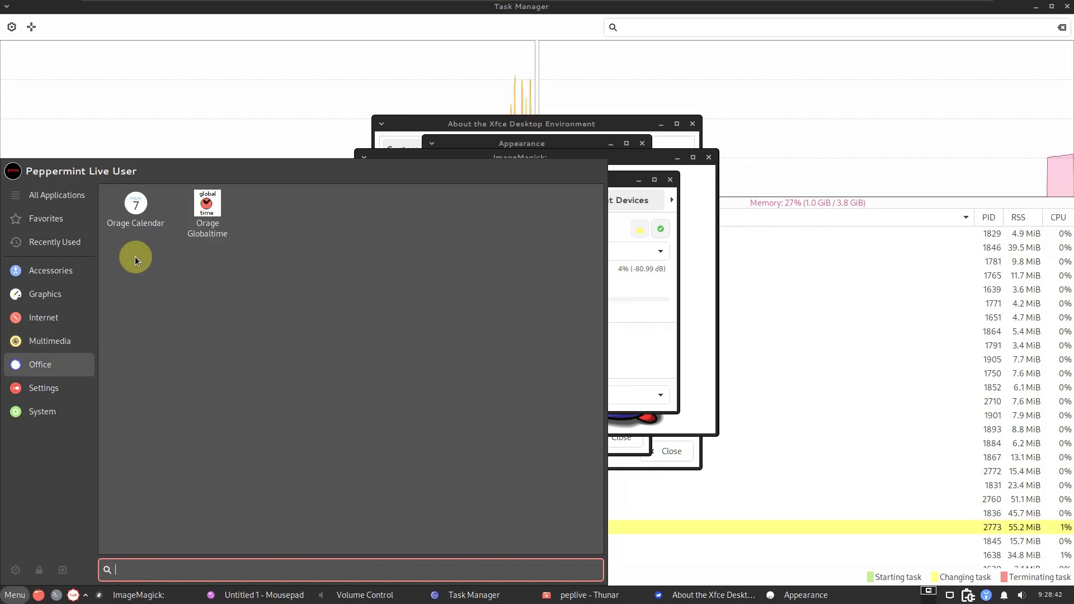
{"action": "left_click", "coordinate": [141, 226]}
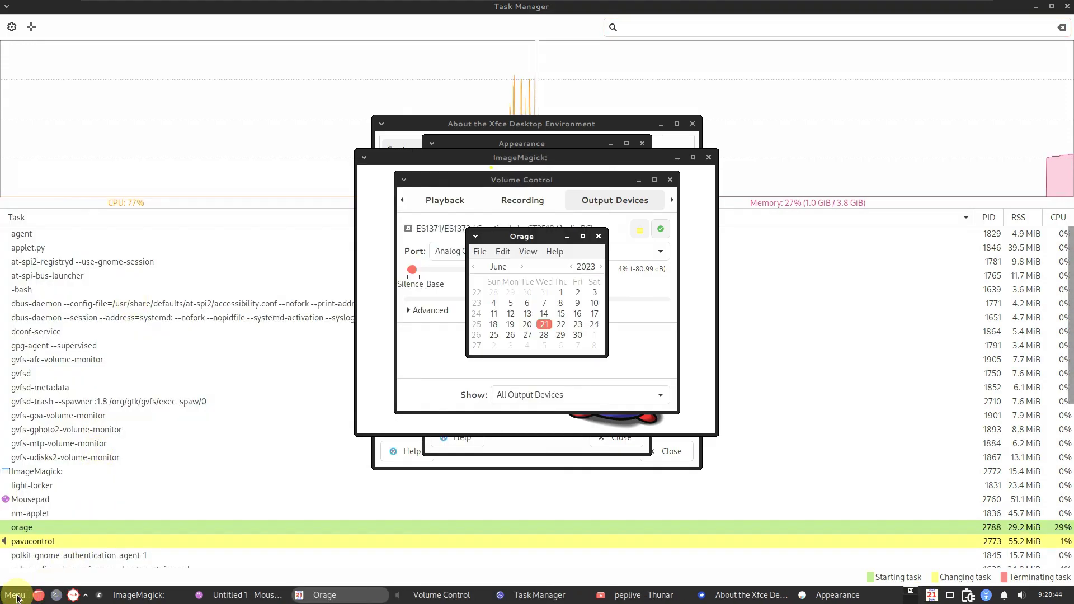
Step: Browse the Settings and System applications, open Synaptic Package Manager and dismiss its quick introduction
{"action": "left_click", "coordinate": [16, 594]}
{"action": "left_click", "coordinate": [50, 386]}
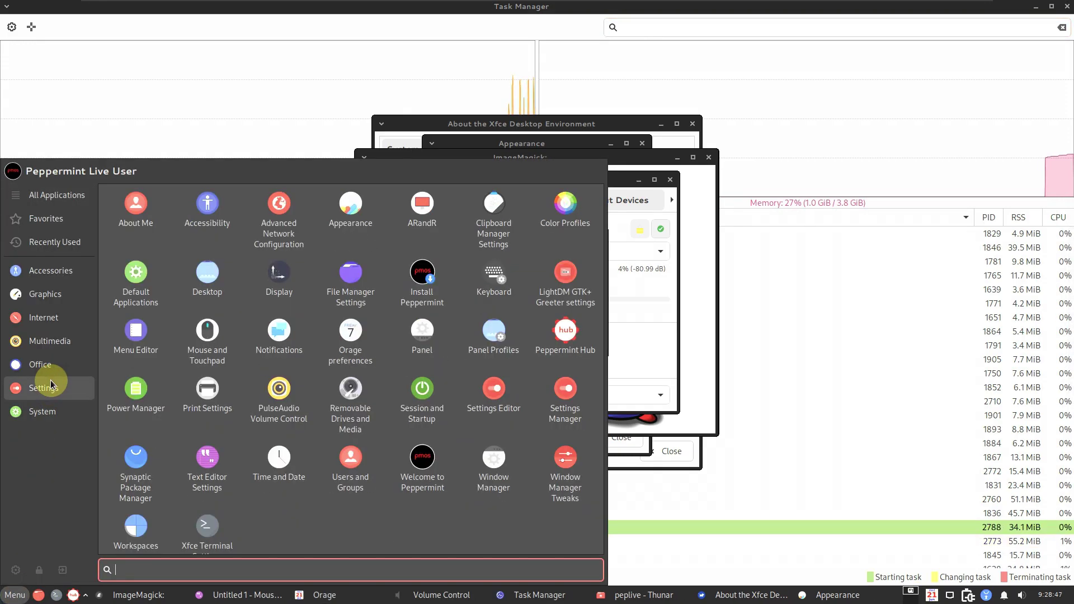
{"action": "left_click", "coordinate": [52, 415]}
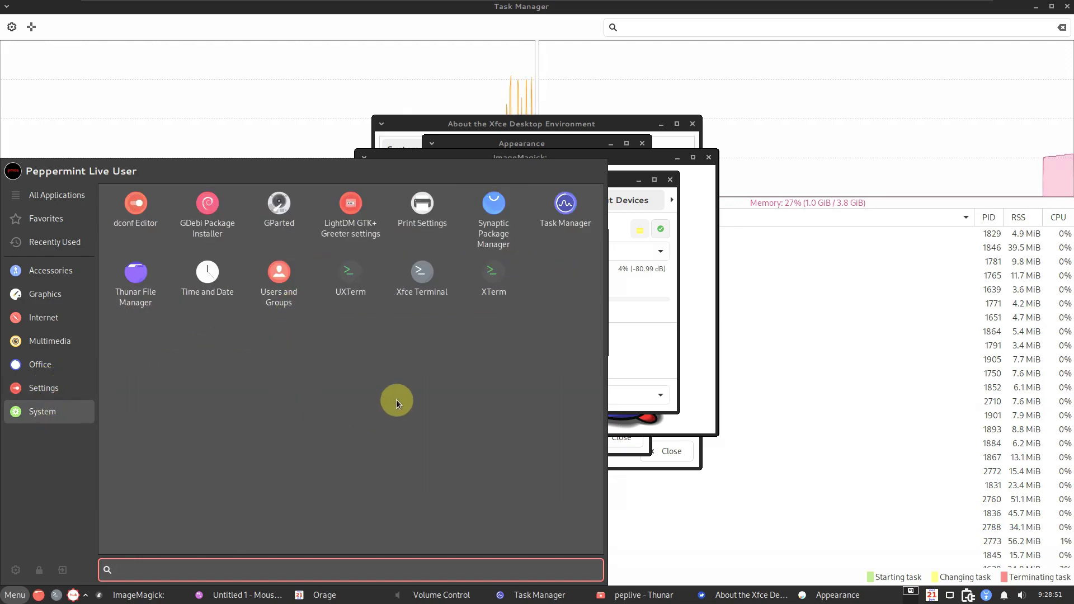
{"action": "left_click", "coordinate": [491, 231]}
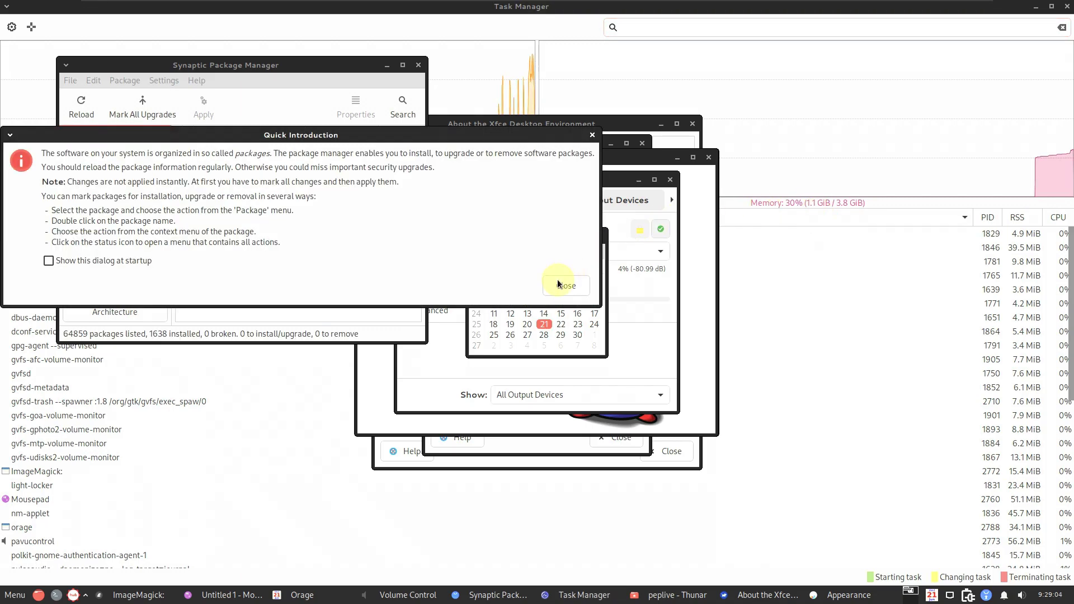
{"action": "left_click", "coordinate": [558, 286]}
Step: Maximize the Synaptic Package Manager window and check its version information
{"action": "left_click", "coordinate": [906, 247]}
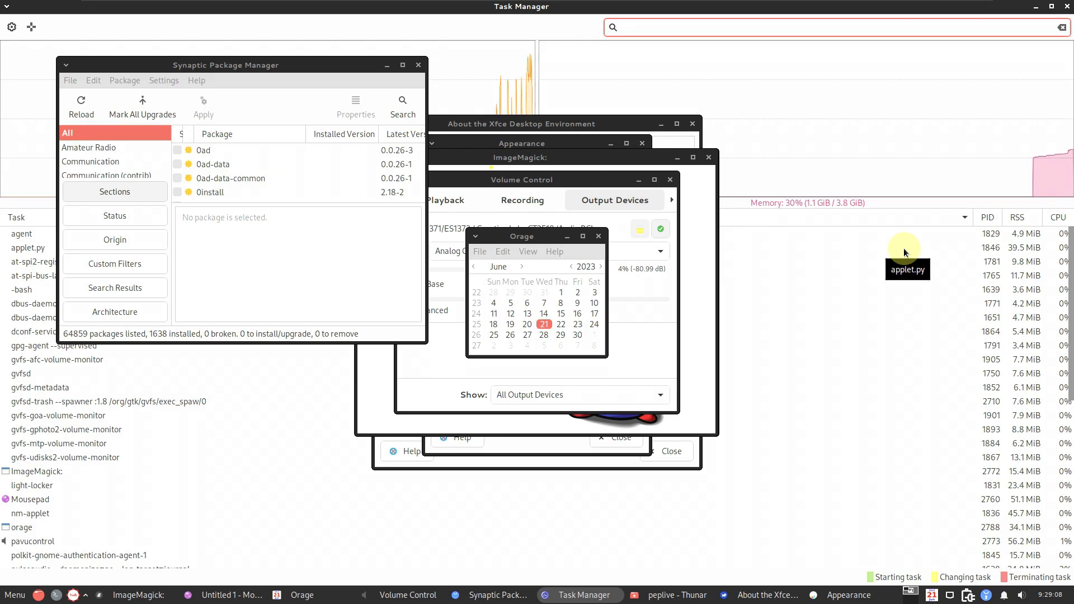
{"action": "left_click", "coordinate": [424, 175]}
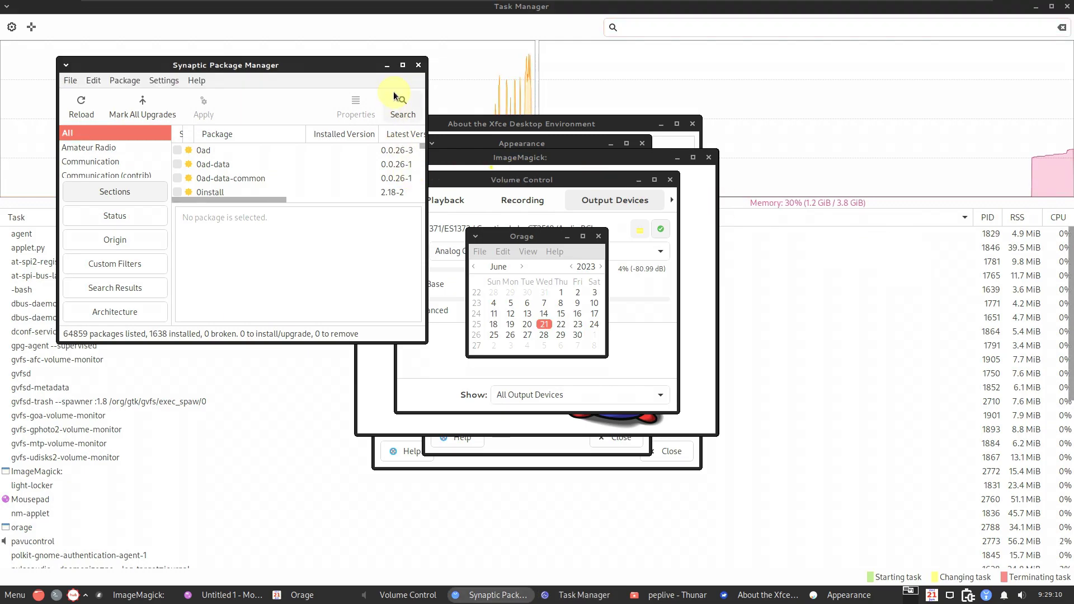
{"action": "left_click", "coordinate": [401, 65]}
{"action": "left_click_drag", "start_coordinate": [403, 260], "coordinate": [385, 491]}
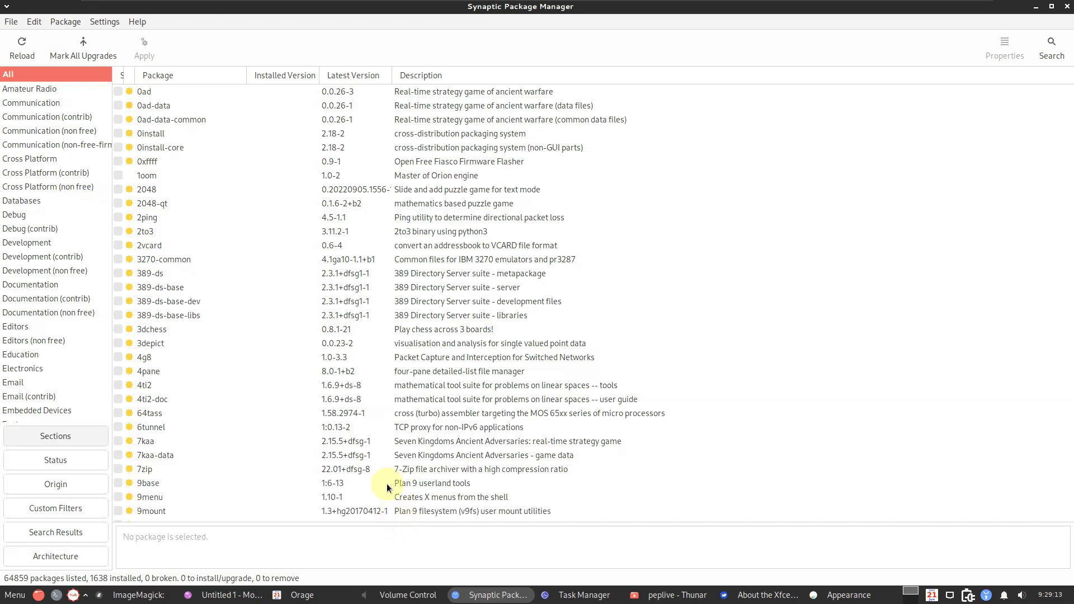
{"action": "left_click", "coordinate": [137, 22]}
{"action": "left_click", "coordinate": [156, 85]}
{"action": "left_click_drag", "start_coordinate": [575, 297], "coordinate": [480, 280]}
{"action": "left_click", "coordinate": [624, 396]}
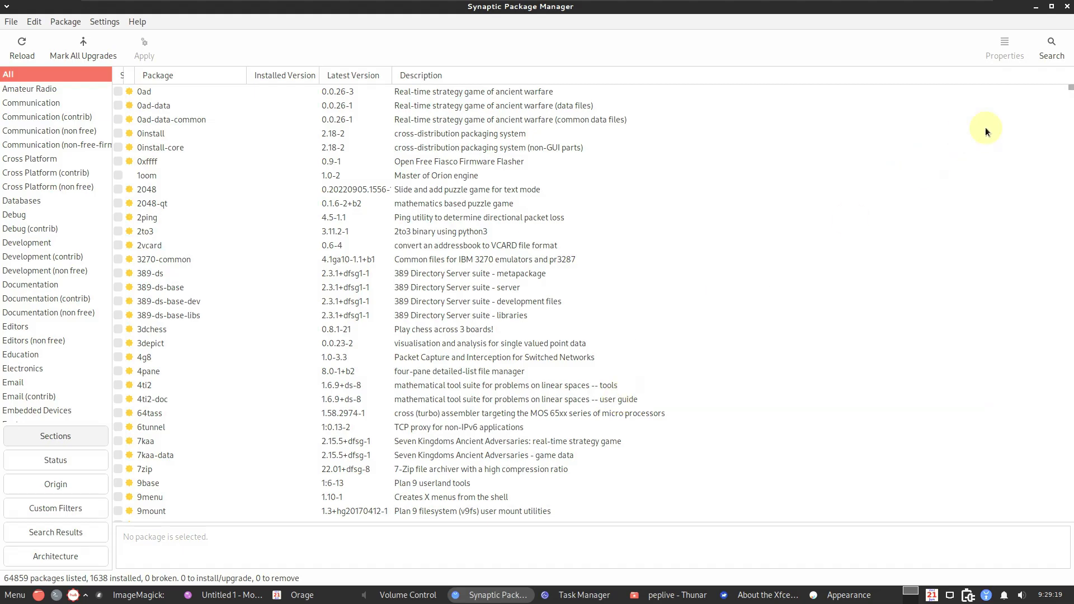
Step: Look through the full package list, inspect the accountsservice package, and close Synaptic Package Manager
{"action": "left_click_drag", "start_coordinate": [1068, 95], "coordinate": [1059, 518]}
{"action": "left_click_drag", "start_coordinate": [1060, 526], "coordinate": [1049, 89]}
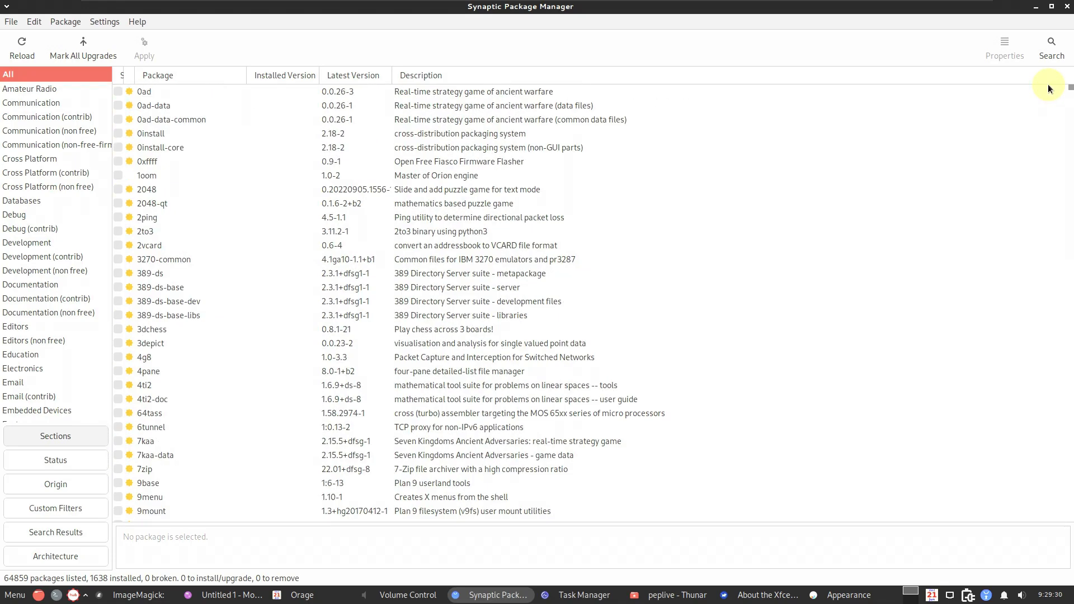
{"action": "scroll", "coordinate": [328, 209], "scroll_direction": "down", "scroll_amount": 5}
{"action": "scroll", "coordinate": [326, 210], "scroll_direction": "down", "scroll_amount": 9}
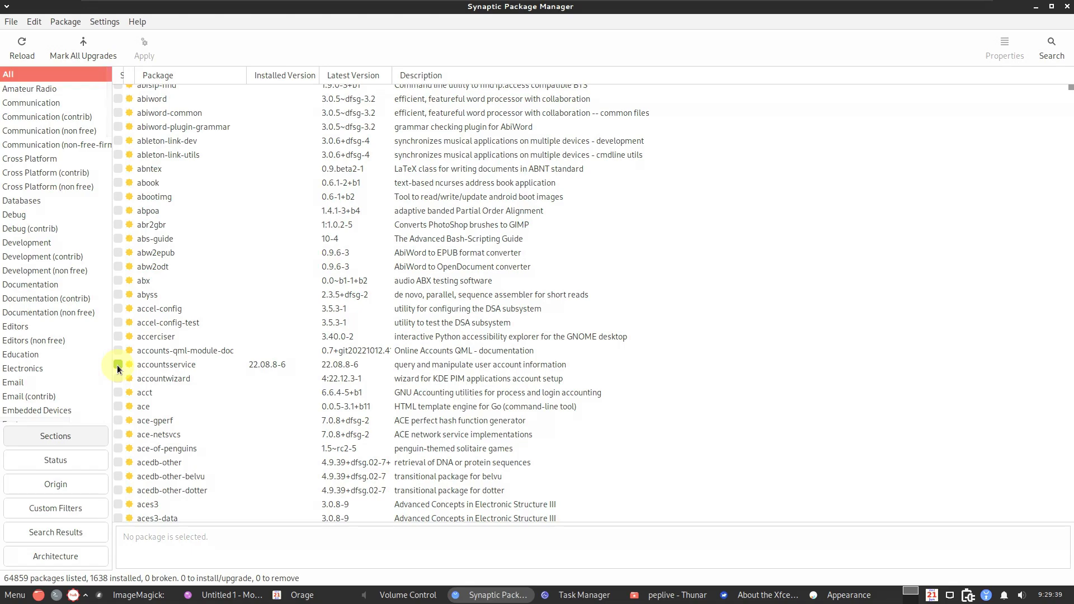
{"action": "left_click", "coordinate": [291, 365]}
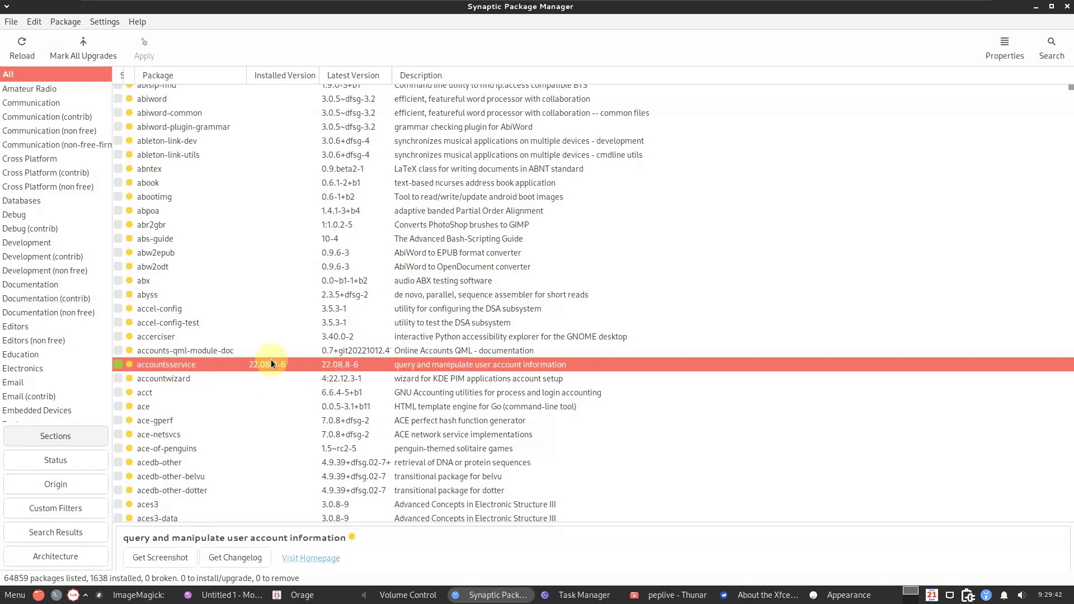
{"action": "left_click", "coordinate": [1065, 6]}
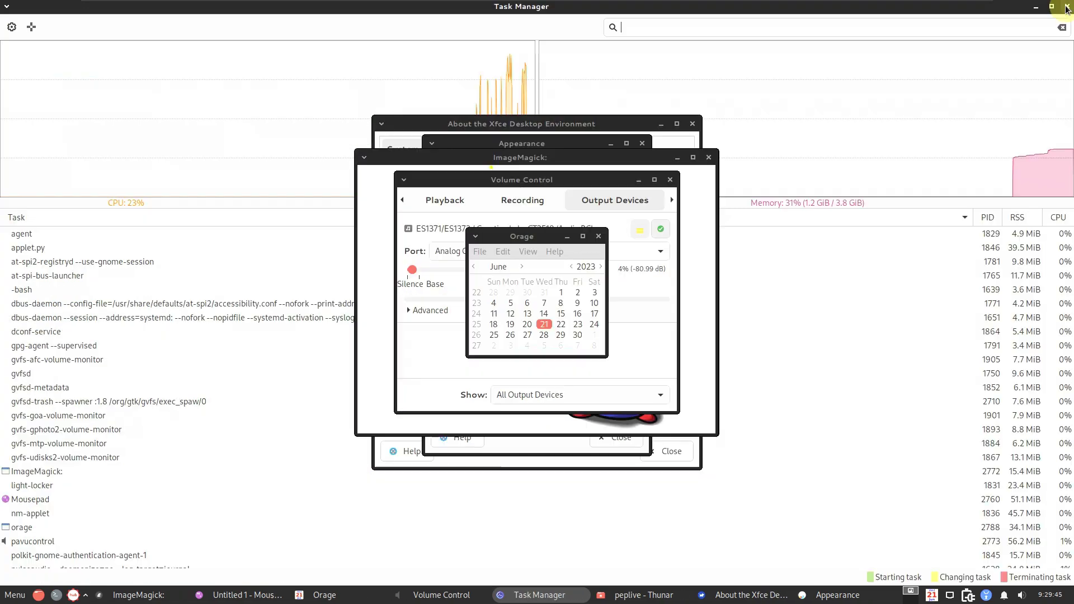
Step: Check the version information of the Orage calendar and close its window
{"action": "left_click", "coordinate": [548, 268]}
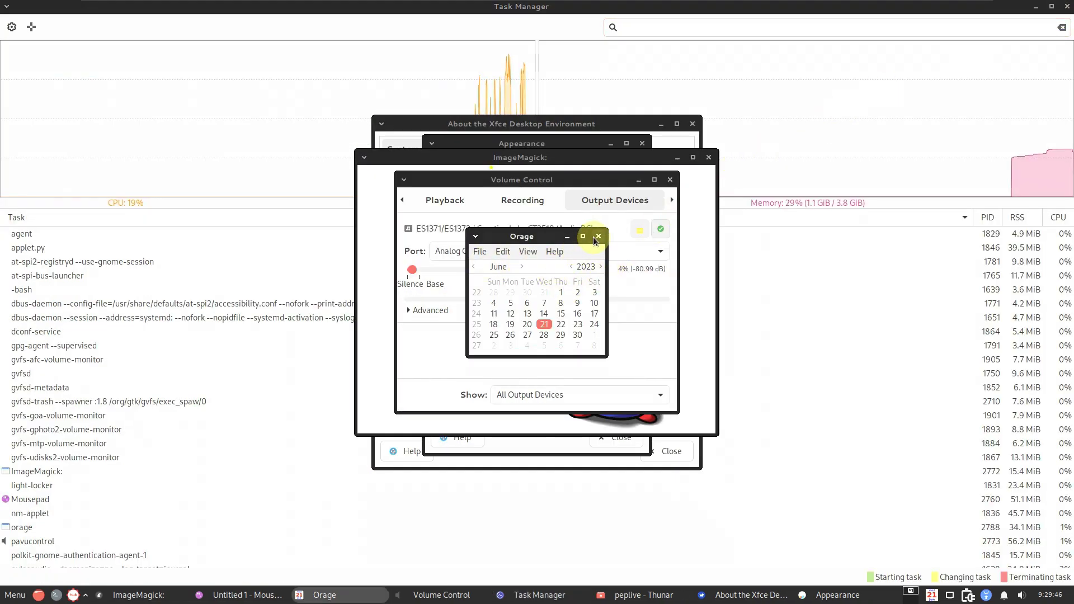
{"action": "left_click", "coordinate": [554, 251]}
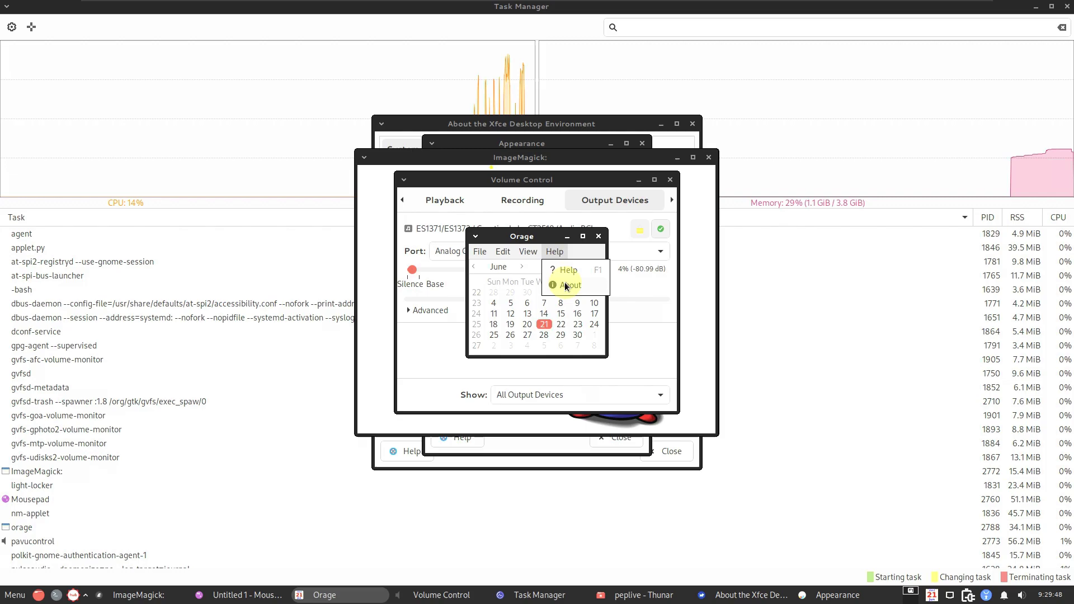
{"action": "left_click", "coordinate": [566, 284]}
{"action": "left_click", "coordinate": [648, 406]}
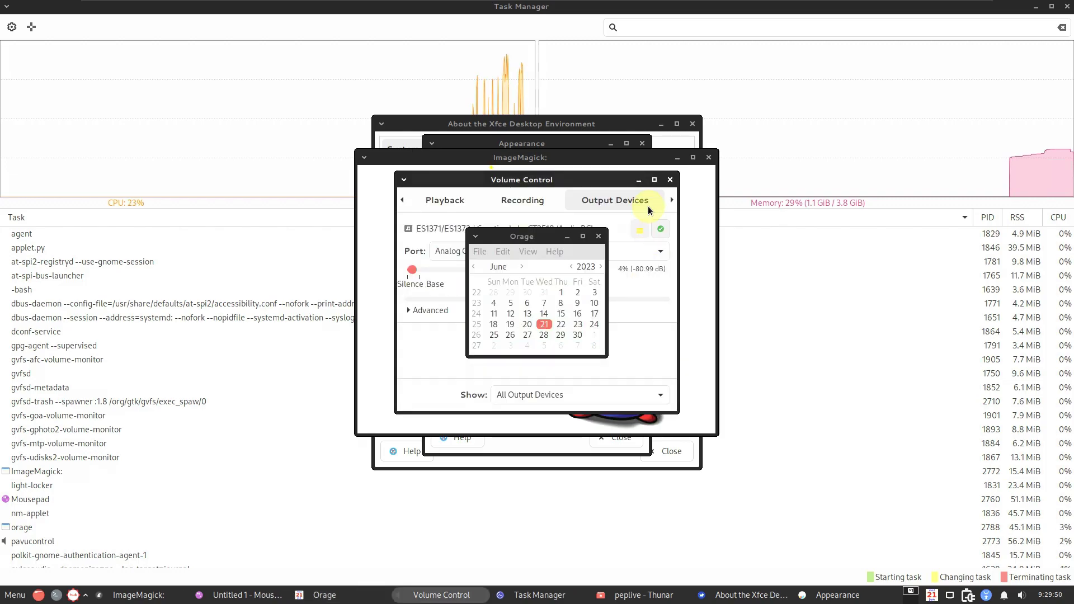
{"action": "left_click", "coordinate": [598, 236]}
Step: Review the recording, playback and input device settings in Volume Control, and close both Volume Control and ImageMagick
{"action": "left_click", "coordinate": [511, 202]}
{"action": "left_click", "coordinate": [462, 205]}
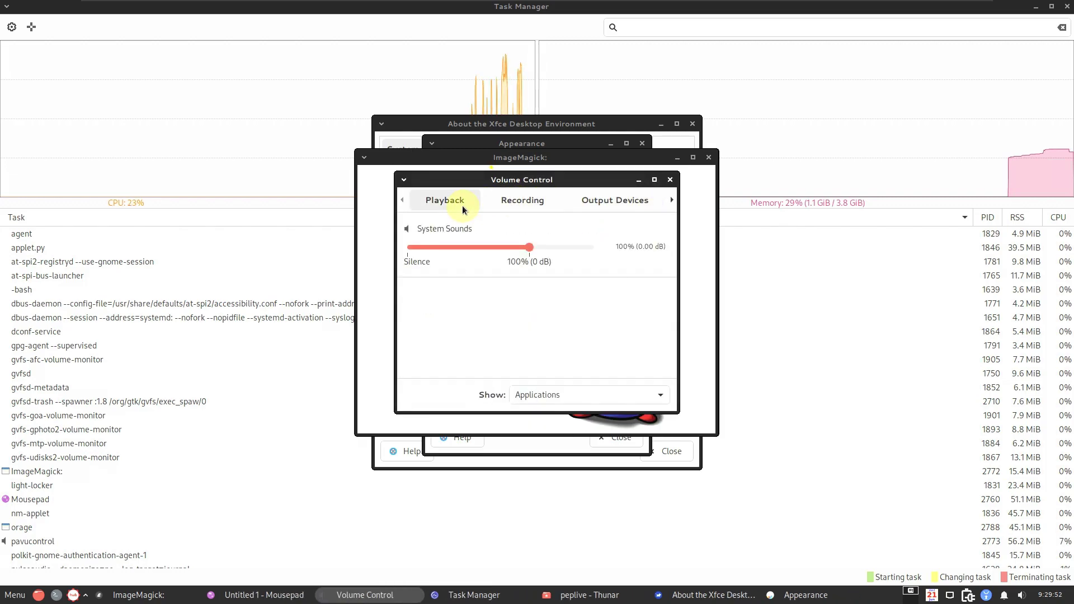
{"action": "left_click", "coordinate": [671, 200]}
{"action": "left_click", "coordinate": [672, 200]}
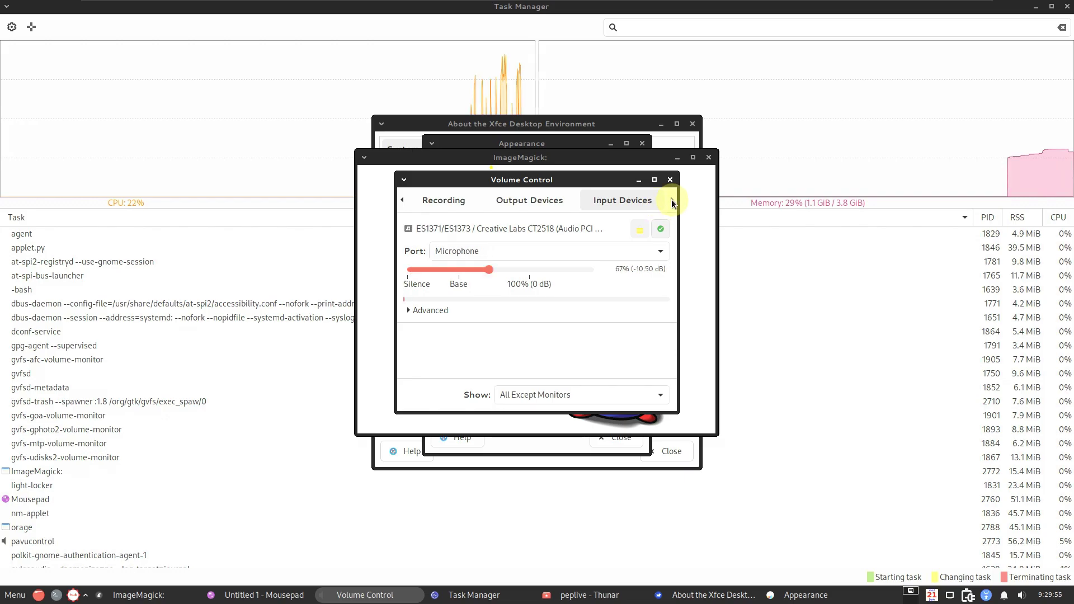
{"action": "left_click", "coordinate": [670, 180]}
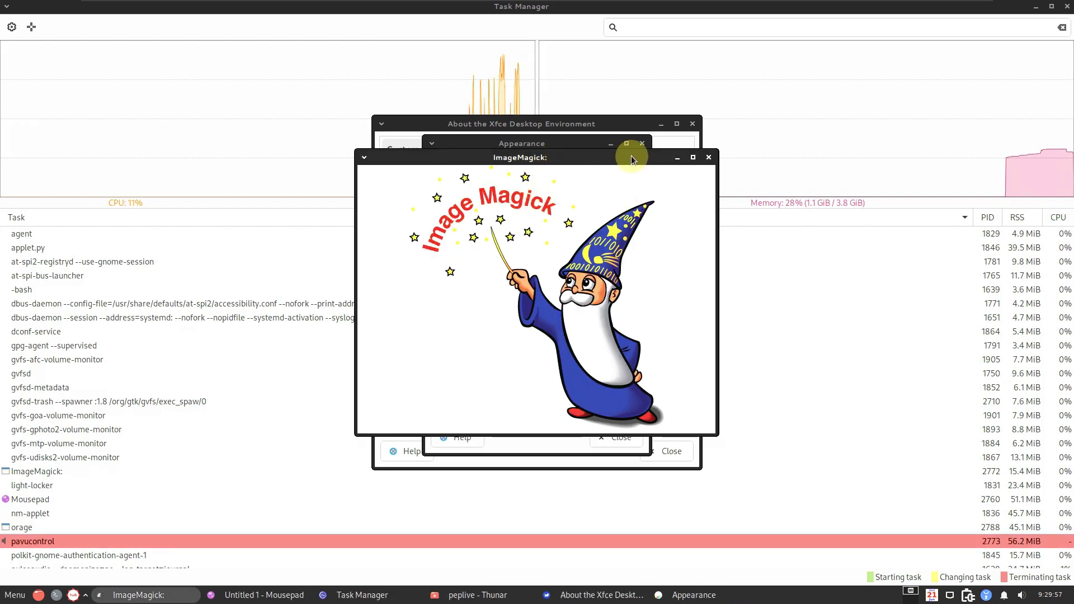
{"action": "left_click", "coordinate": [364, 157]}
{"action": "left_click", "coordinate": [441, 385]}
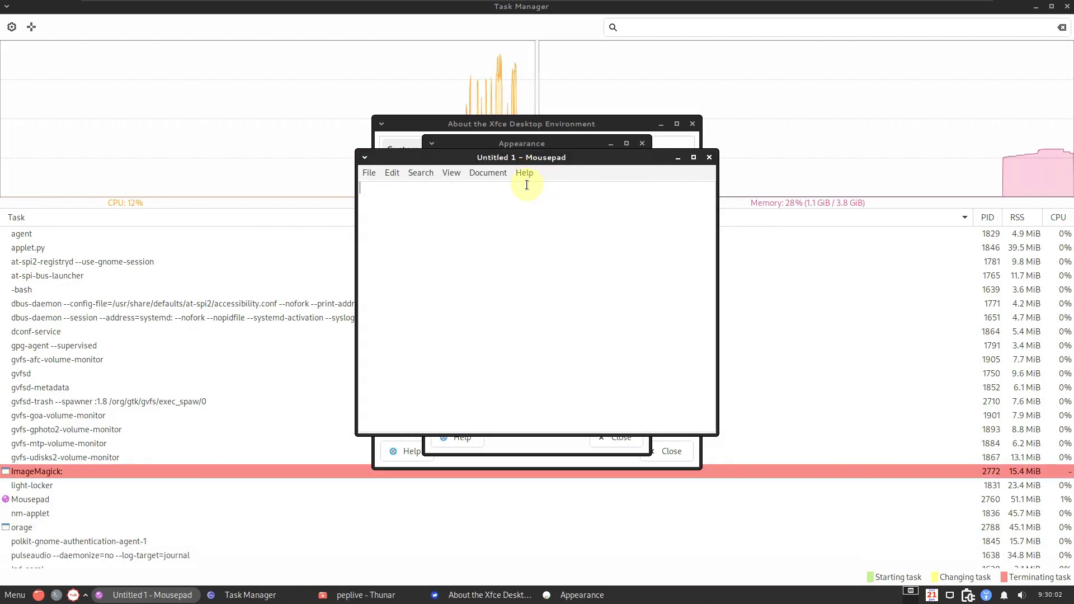
Step: Write "youtube.com/9to5linux" in the empty Mousepad document, followed by a blank line and "subscribe"
{"action": "type", "text": "you"}
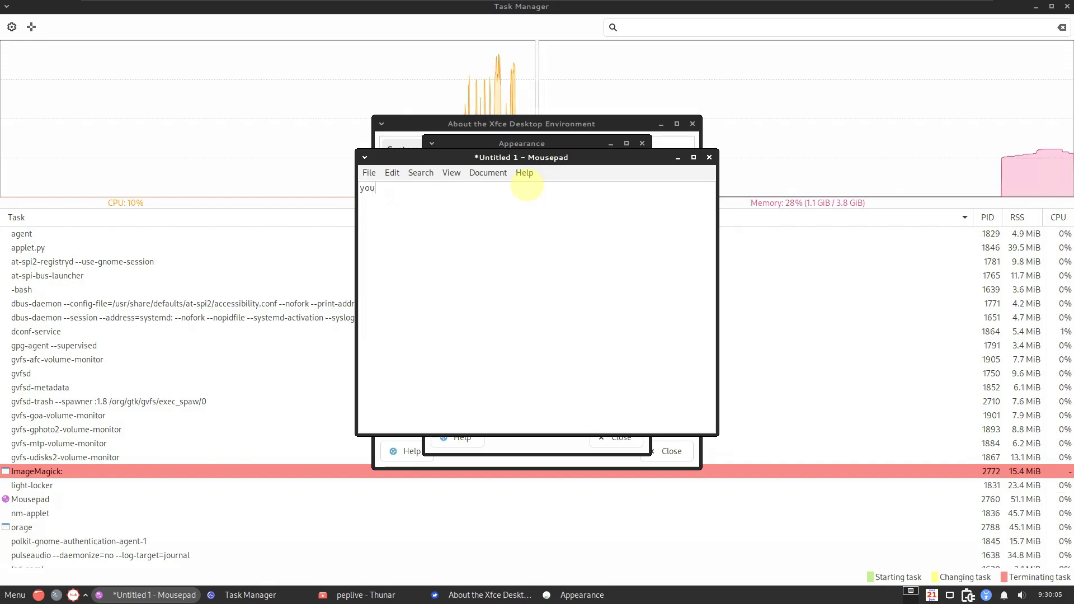
{"action": "type", "text": "tube.com"}
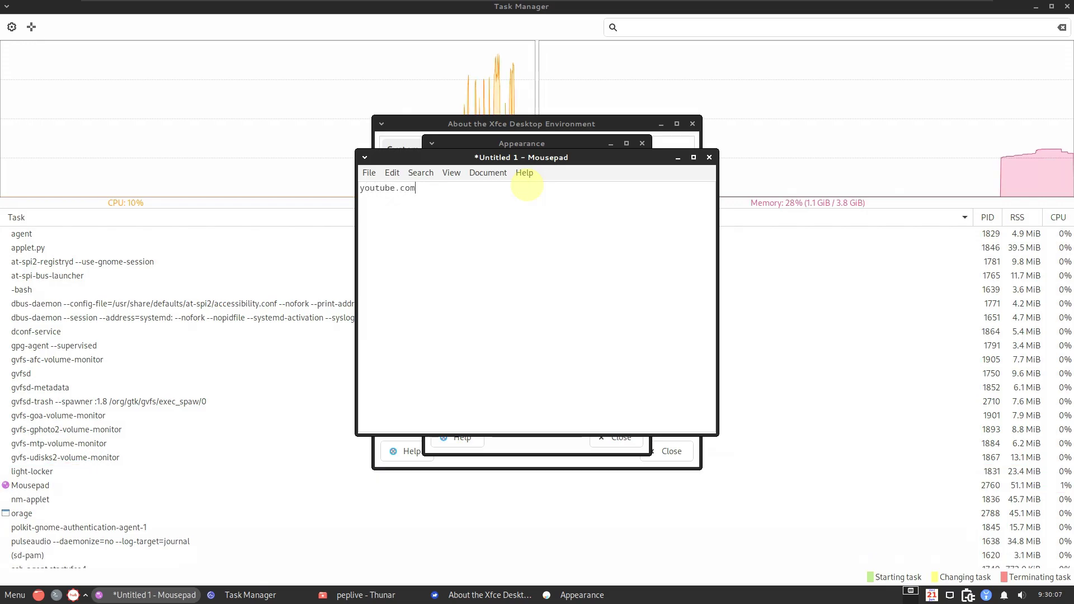
{"action": "type", "text": "/9to5linux"}
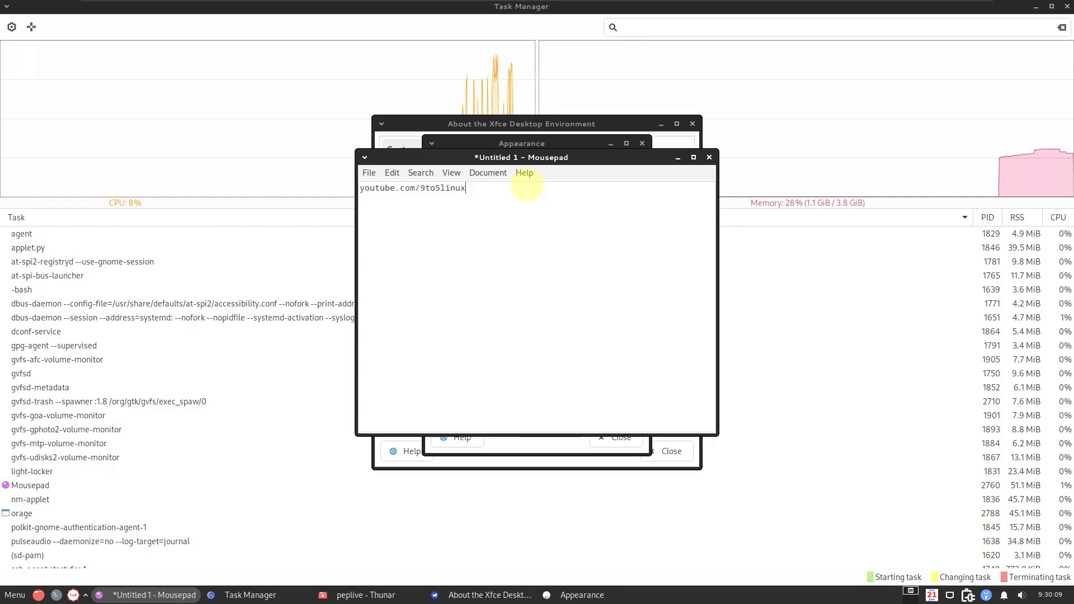
{"action": "key", "text": "Return"}
{"action": "key", "text": "Return"}
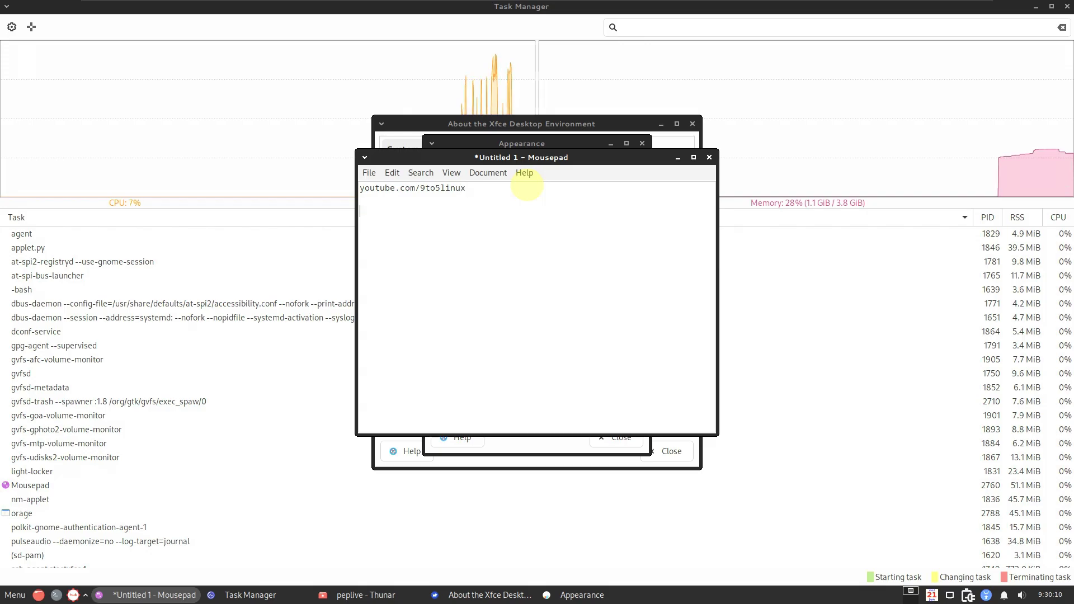
{"action": "type", "text": "subscri"}
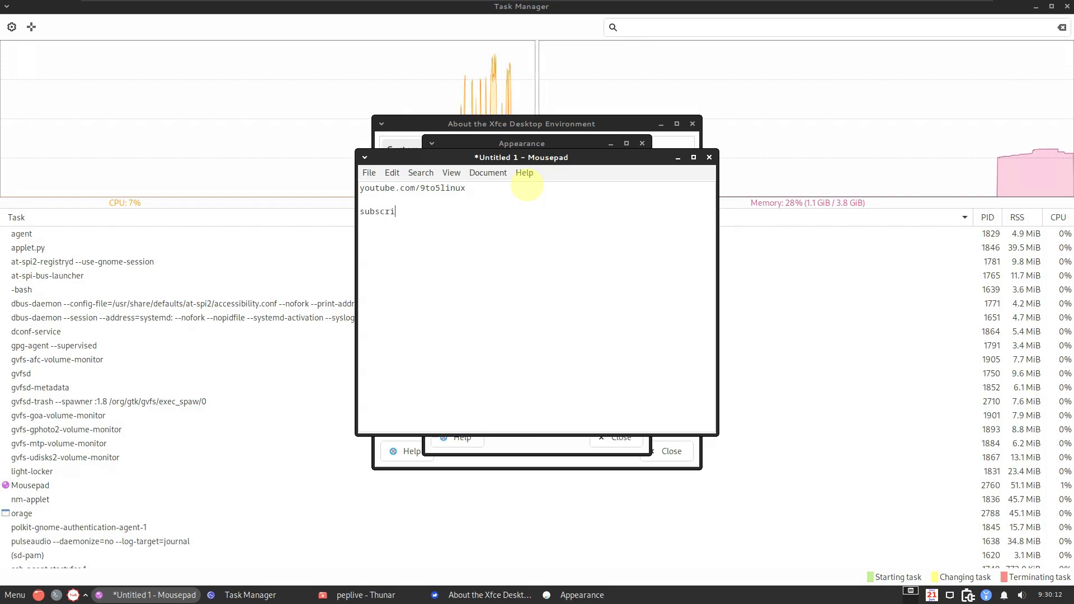
{"action": "type", "text": "be"}
Step: Check Mousepad's version information, highlight the version number, and close the About dialog
{"action": "left_click", "coordinate": [530, 175]}
{"action": "left_click", "coordinate": [541, 207]}
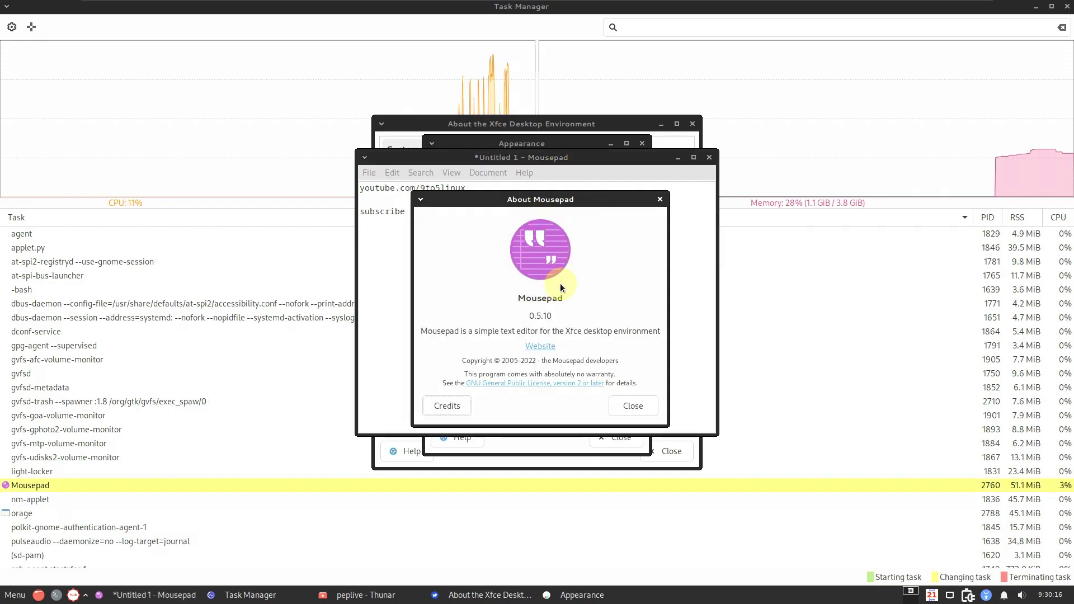
{"action": "double_click", "coordinate": [559, 317]}
{"action": "double_click", "coordinate": [557, 317]}
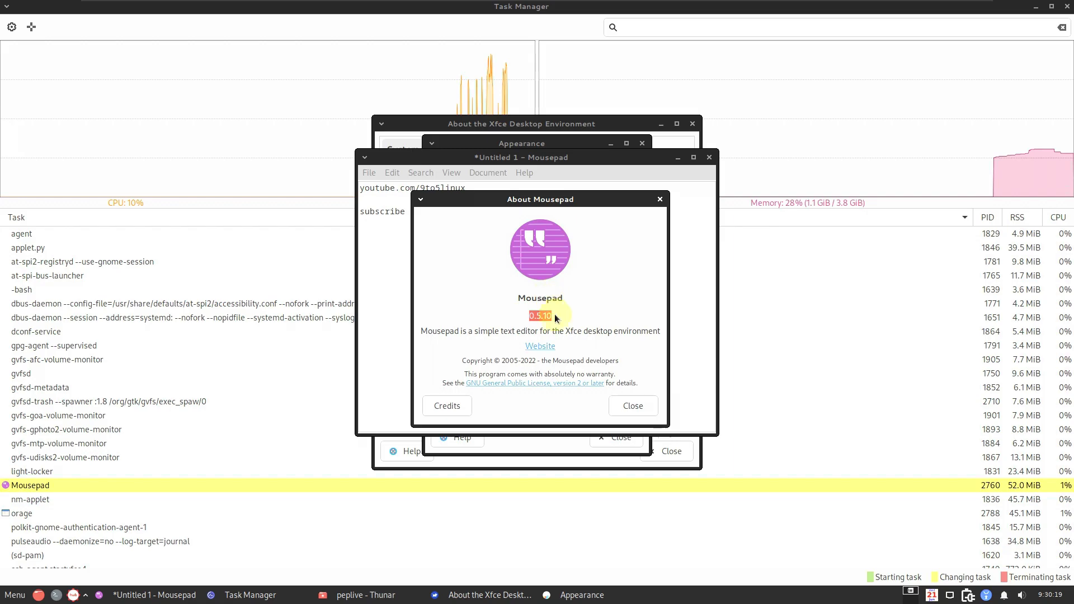
{"action": "left_click", "coordinate": [632, 406]}
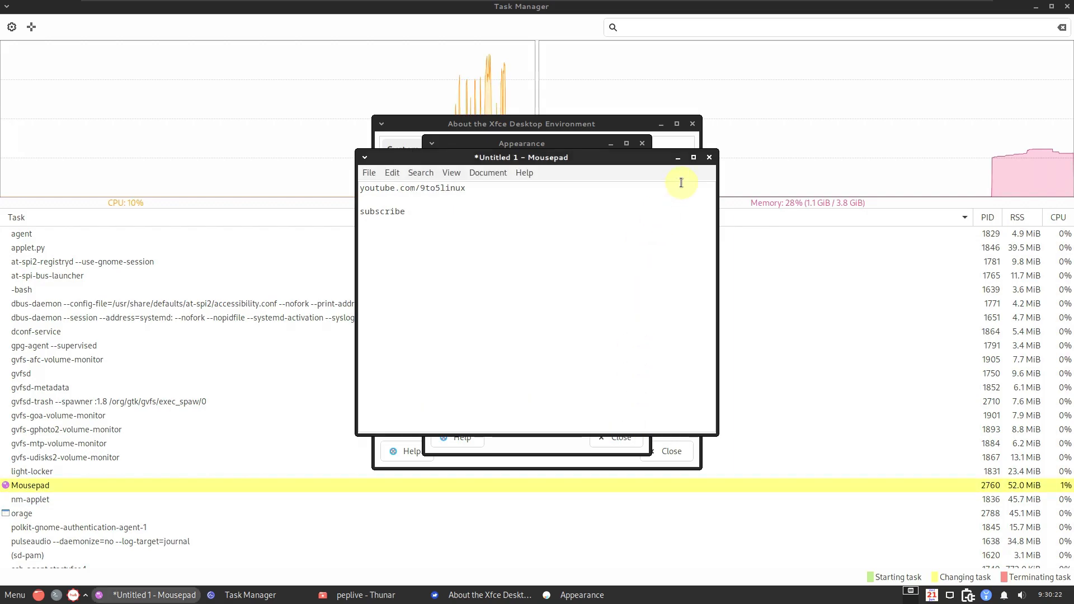
Step: Close the untitled Mousepad document and discard its unsaved text
{"action": "left_click", "coordinate": [709, 157]}
{"action": "left_click", "coordinate": [551, 339]}
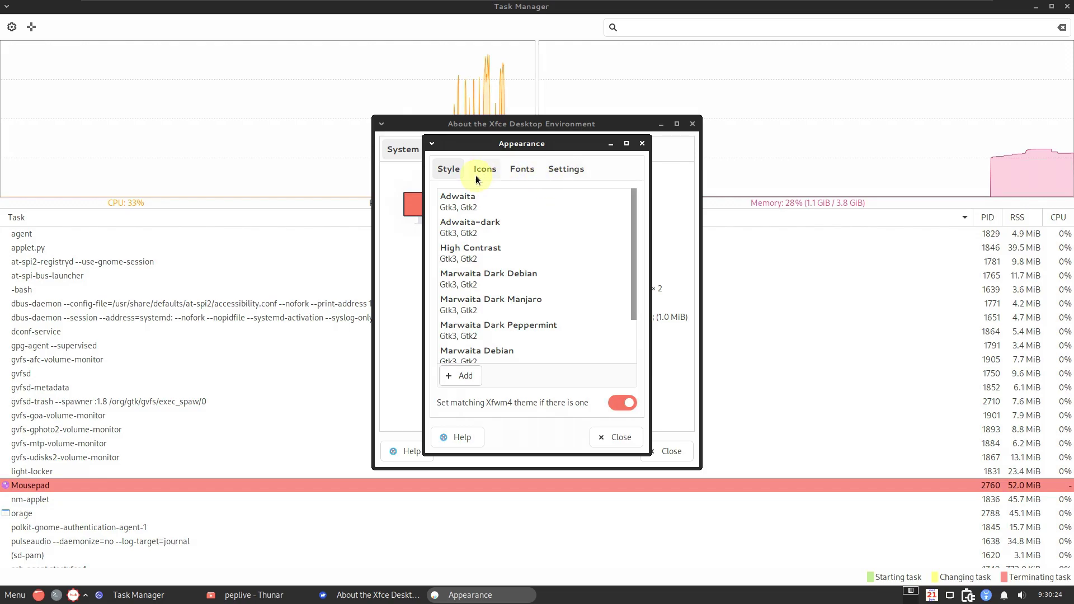
Step: Review the style, icon, font and general settings in the Appearance window, and close it
{"action": "left_click_drag", "start_coordinate": [637, 243], "coordinate": [633, 186]}
{"action": "left_click", "coordinate": [479, 171]}
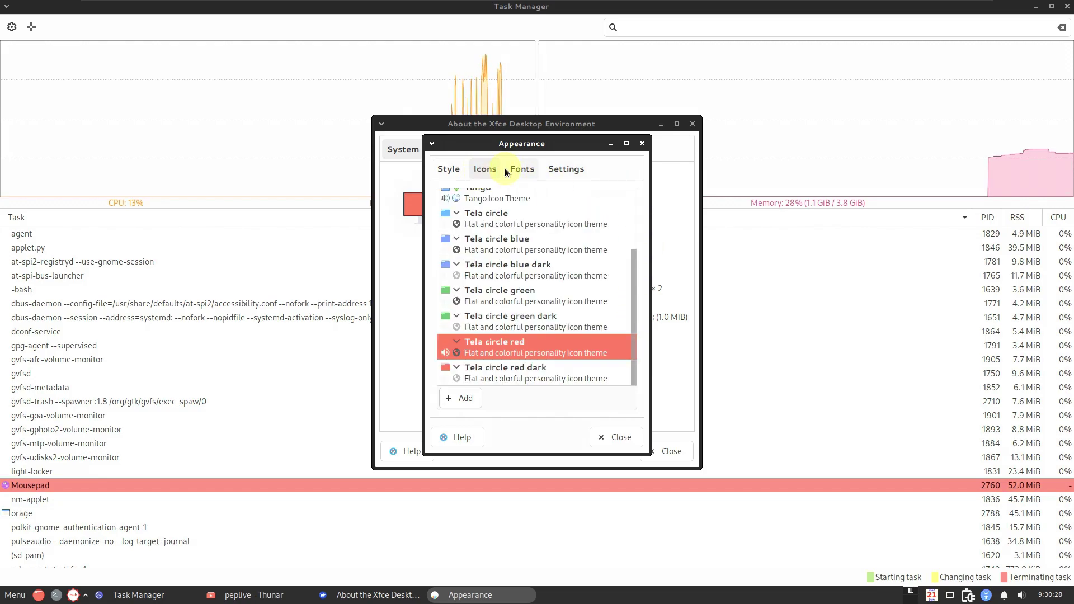
{"action": "left_click", "coordinate": [521, 169]}
{"action": "left_click", "coordinate": [566, 169]}
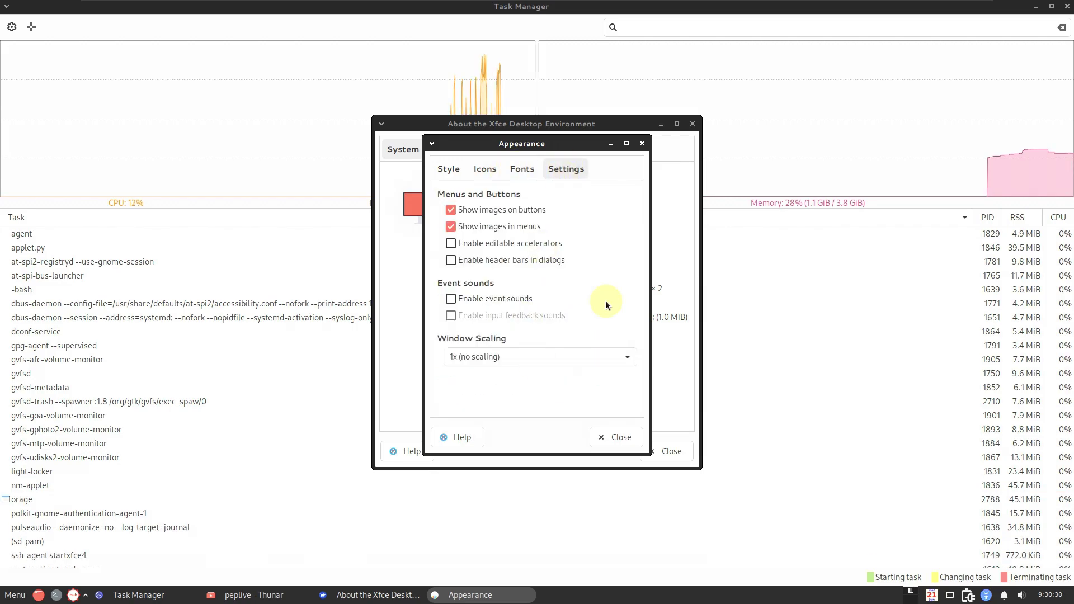
{"action": "left_click", "coordinate": [604, 439]}
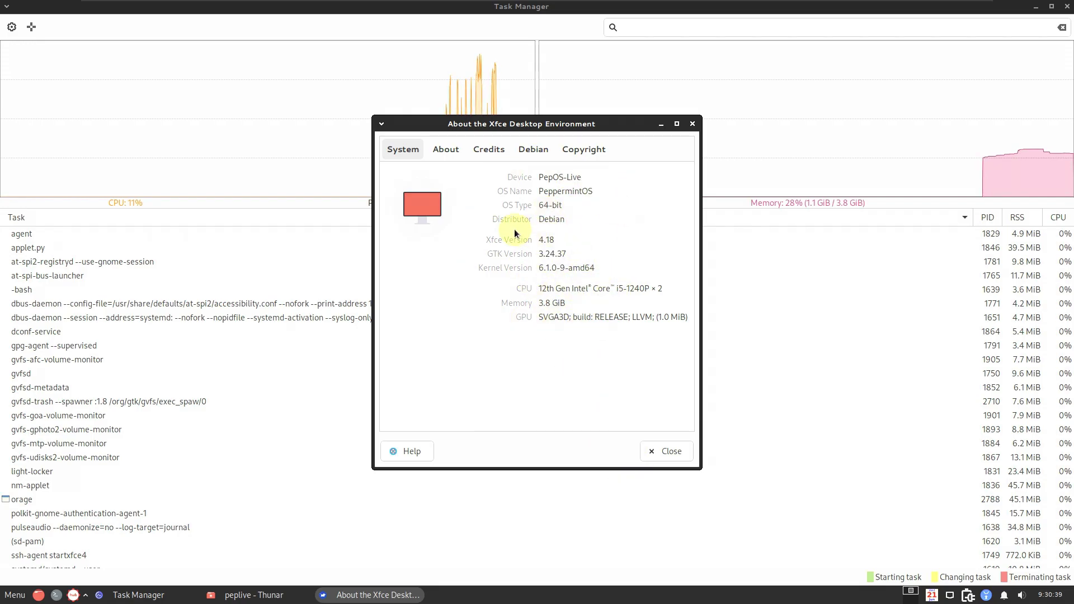
Step: Close the remaining About Xfce, Thunar and Task Manager windows to clear the desktop
{"action": "left_click", "coordinate": [692, 124]}
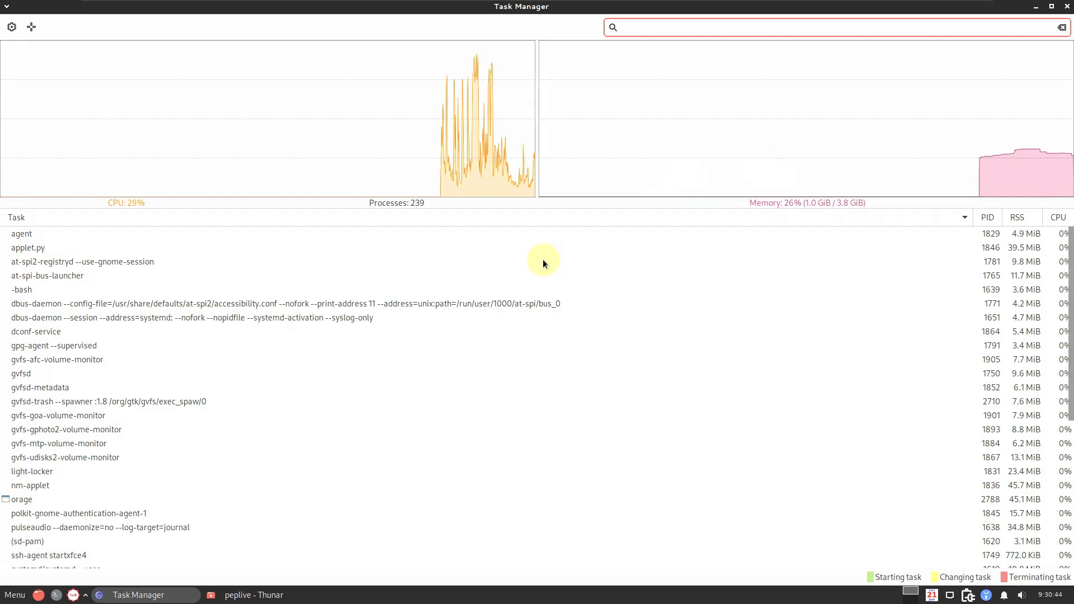
{"action": "scroll", "coordinate": [530, 337], "scroll_direction": "down", "scroll_amount": 5}
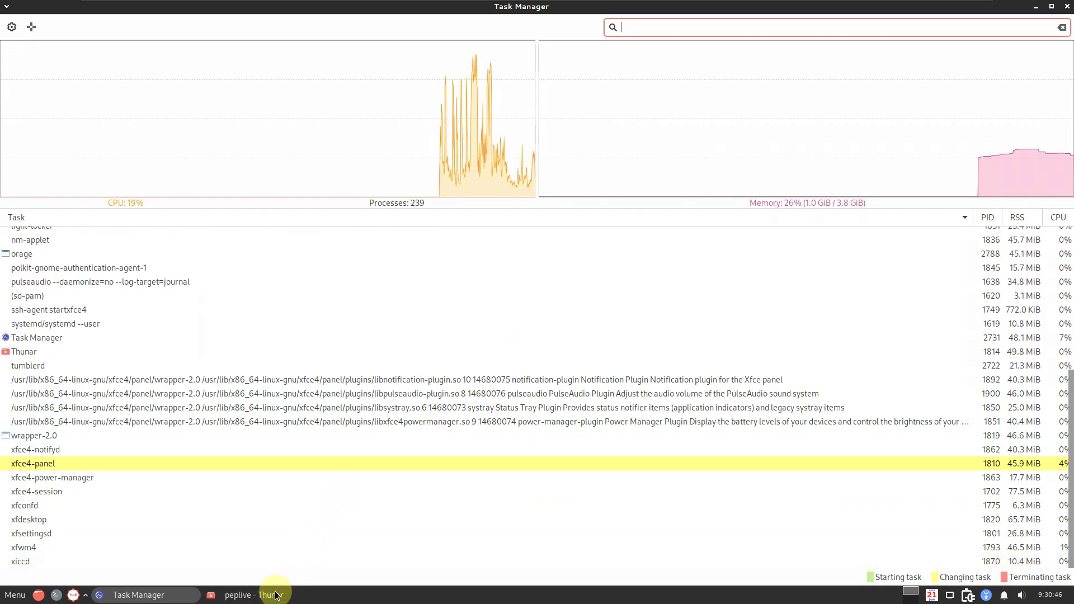
{"action": "left_click", "coordinate": [275, 594]}
{"action": "left_click", "coordinate": [758, 90]}
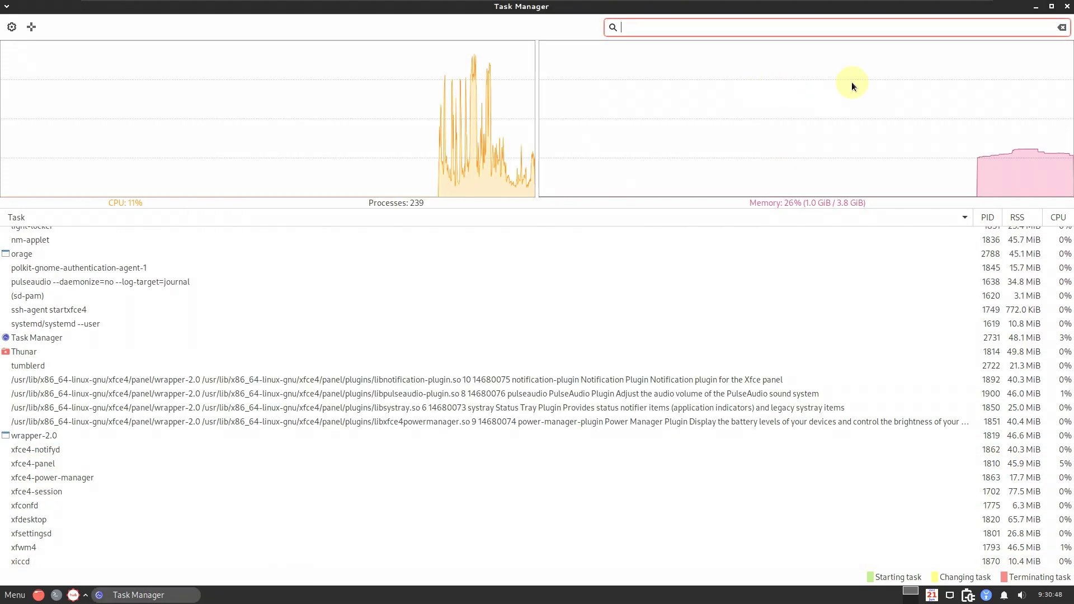
{"action": "left_click", "coordinate": [1067, 6]}
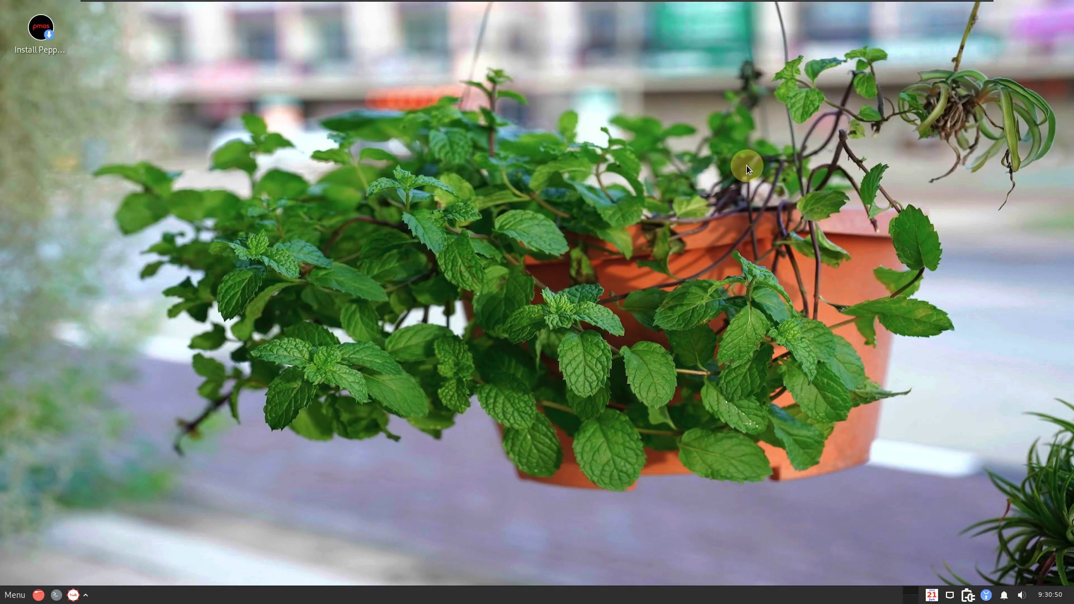
Step: Open the desktop settings in a maximized window and set the waterfall landscape as the wallpaper
{"action": "right_click", "coordinate": [447, 184]}
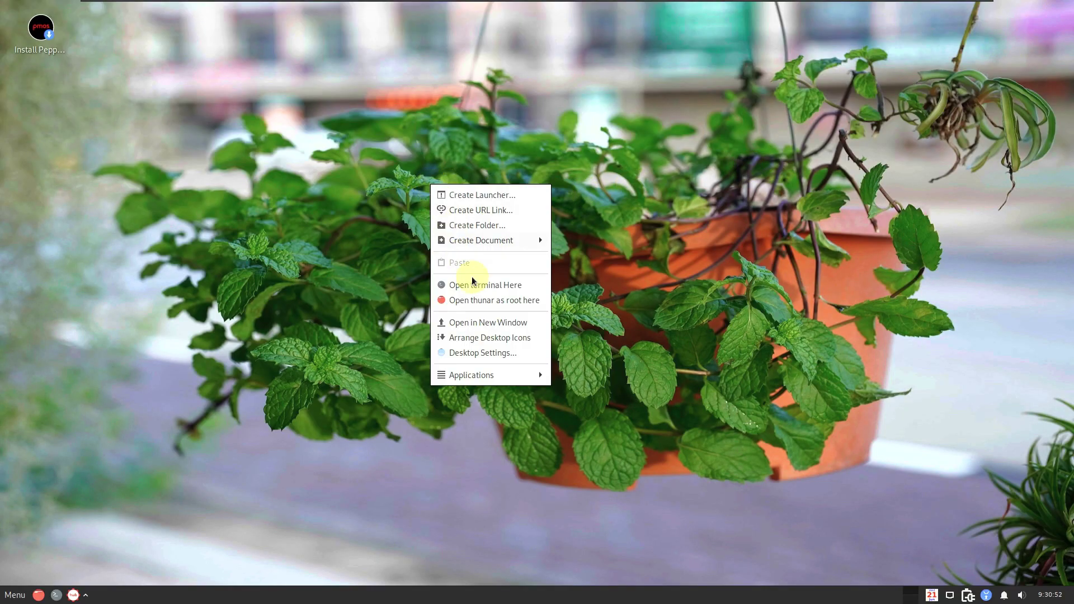
{"action": "left_click", "coordinate": [486, 350]}
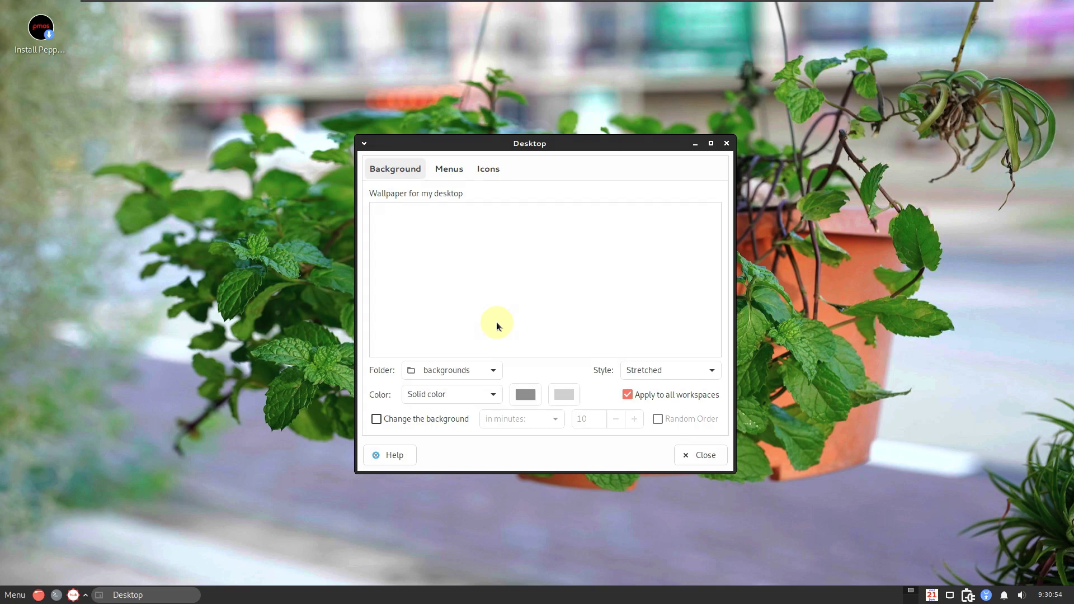
{"action": "left_click", "coordinate": [710, 144]}
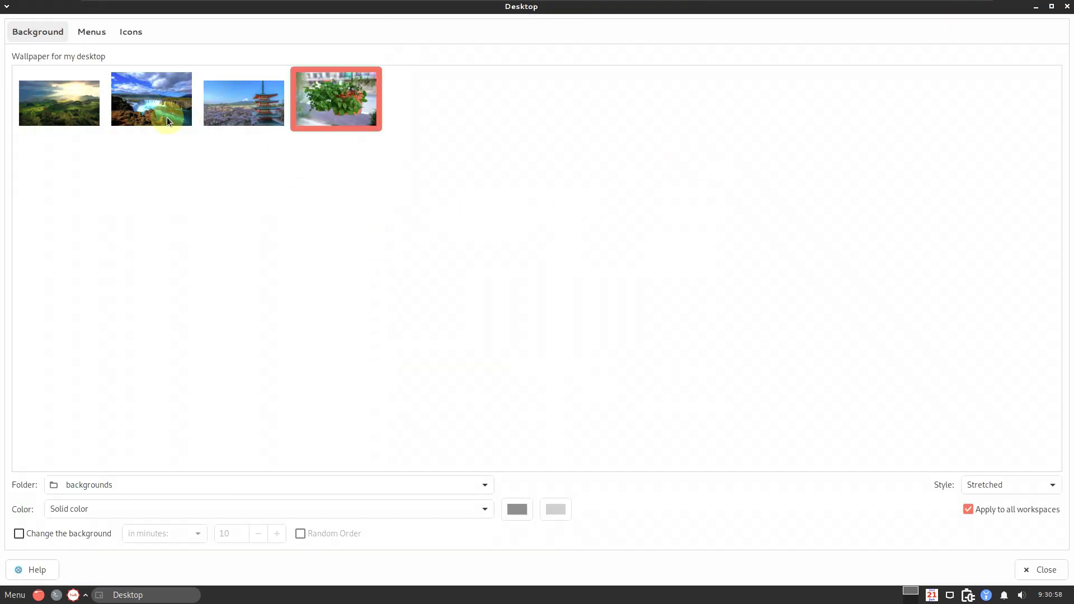
{"action": "left_click", "coordinate": [167, 121]}
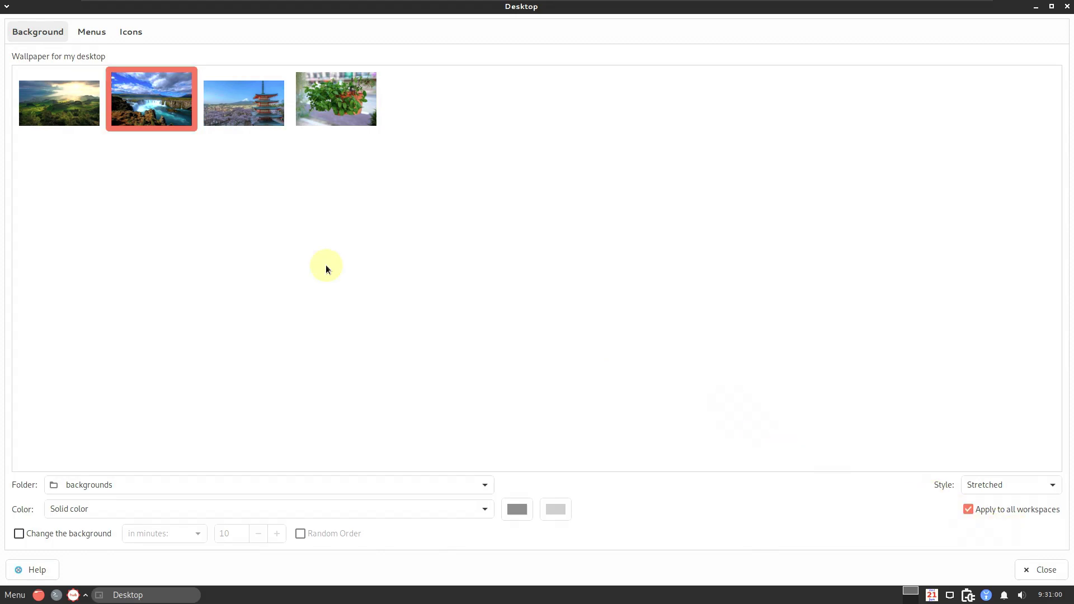
Step: Review the desktop's menu and icon settings and the wallpaper folder choices, and close the desktop settings
{"action": "left_click", "coordinate": [99, 38]}
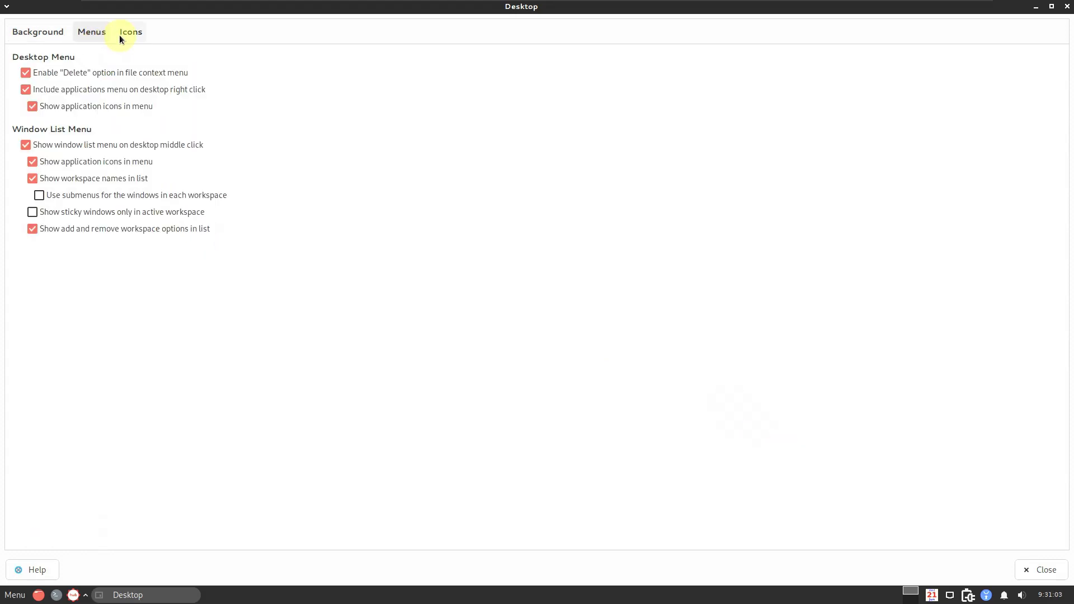
{"action": "left_click", "coordinate": [123, 36]}
{"action": "left_click", "coordinate": [56, 37]}
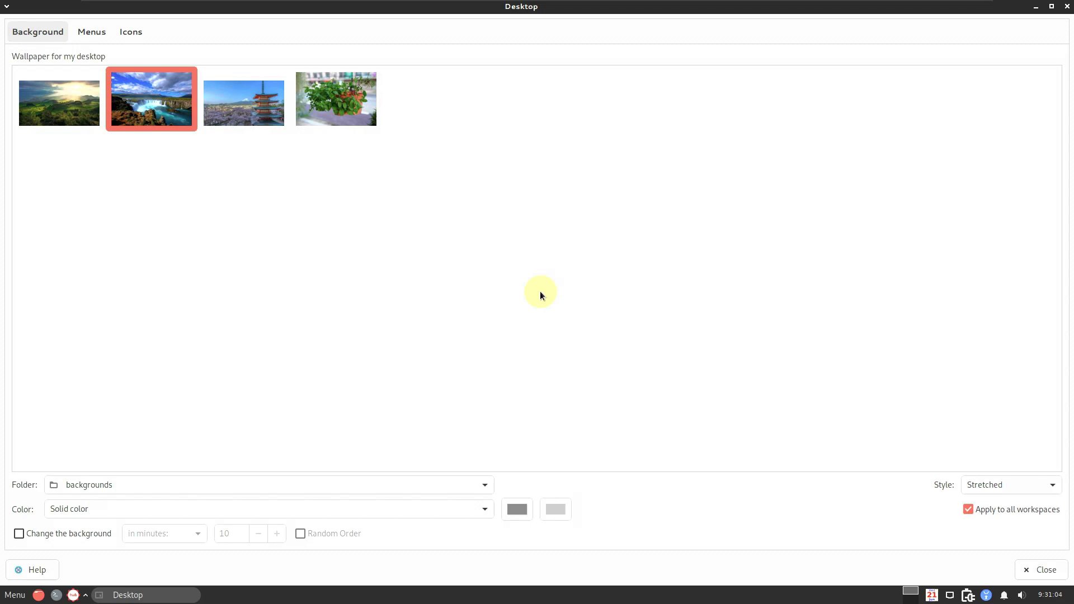
{"action": "left_click", "coordinate": [338, 484]}
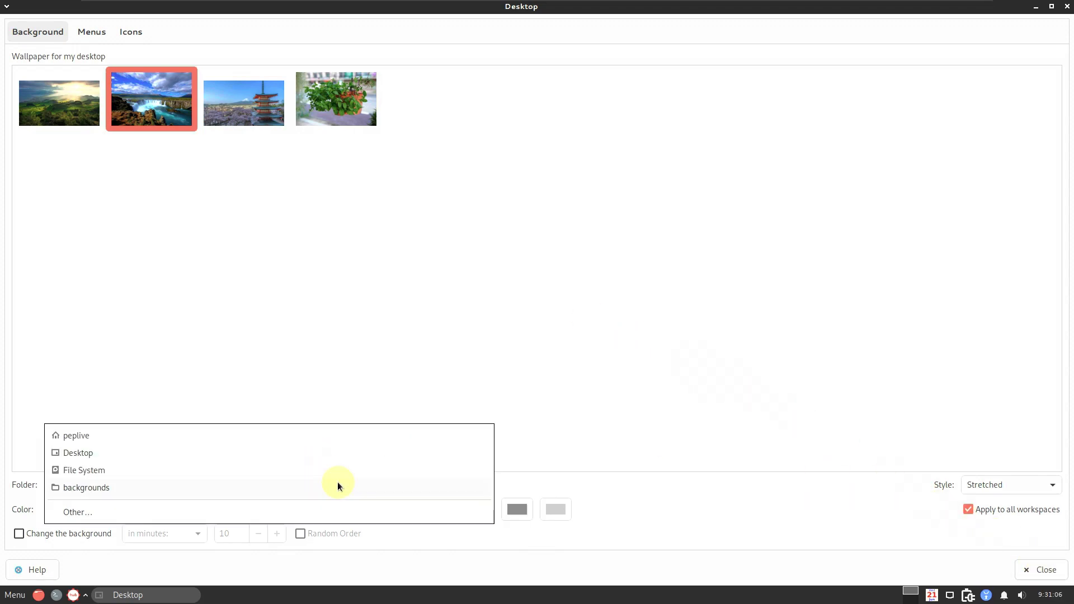
{"action": "left_click", "coordinate": [1029, 572]}
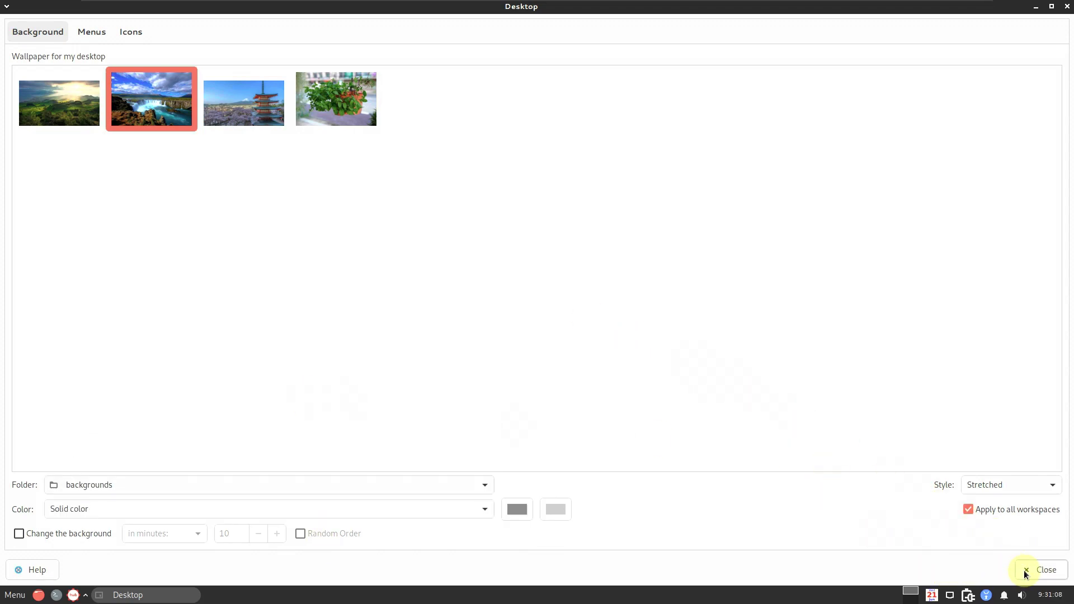
{"action": "left_click", "coordinate": [1029, 571]}
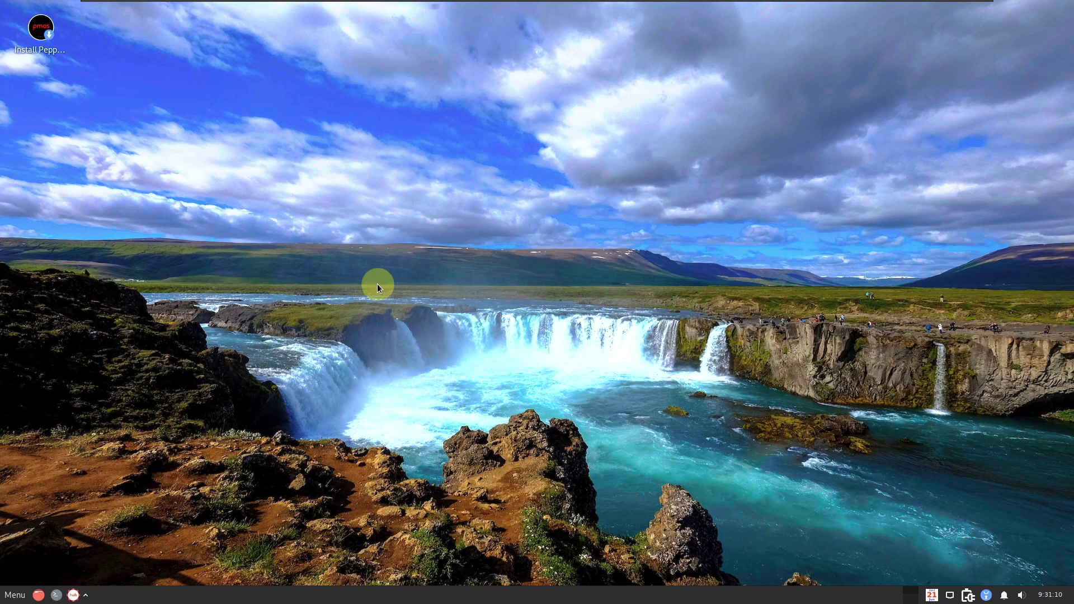